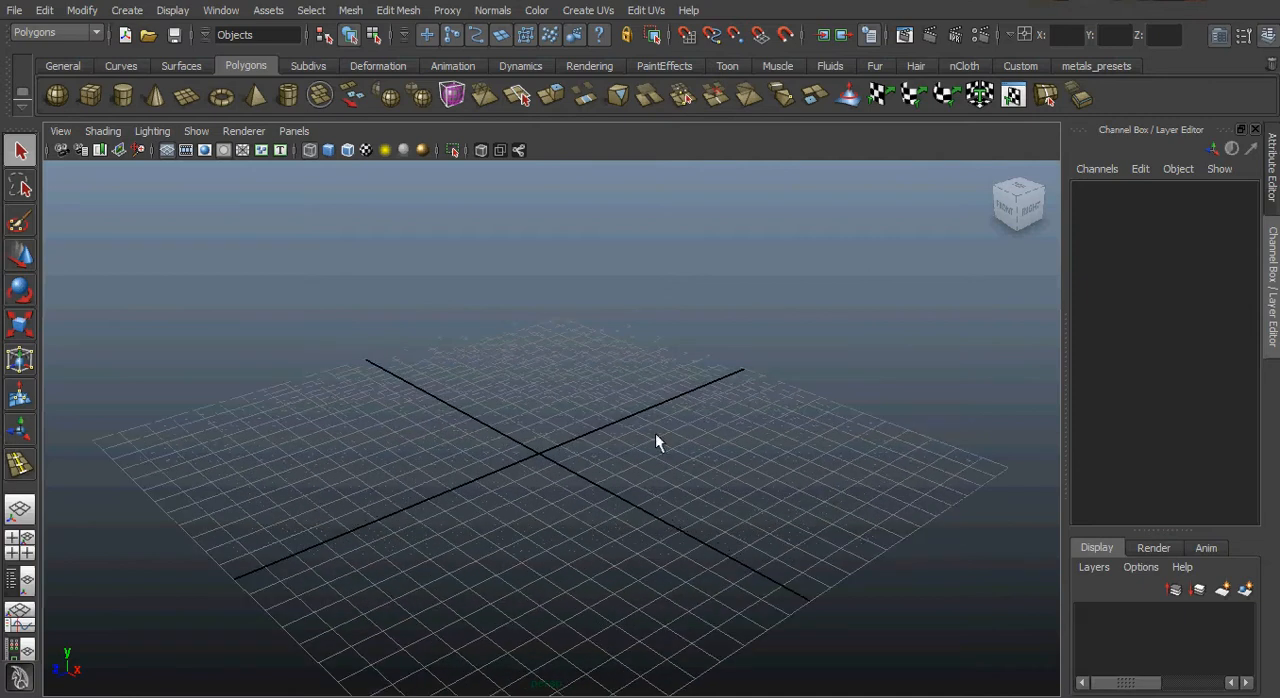
# Create a polygon pipe at the origin and display it smooth shaded.
pyautogui.click(288, 96)
pyautogui.keyDown('alt'); pyautogui.moveTo(526, 486); pyautogui.dragTo(608, 545, button='right'); pyautogui.keyUp('alt')
pyautogui.keyDown('alt'); pyautogui.moveTo(667, 498); pyautogui.dragTo(703, 418, button='middle'); pyautogui.keyUp('alt')
pyautogui.keyDown('alt'); pyautogui.moveTo(634, 458); pyautogui.dragTo(682, 450, button='right'); pyautogui.keyUp('alt')
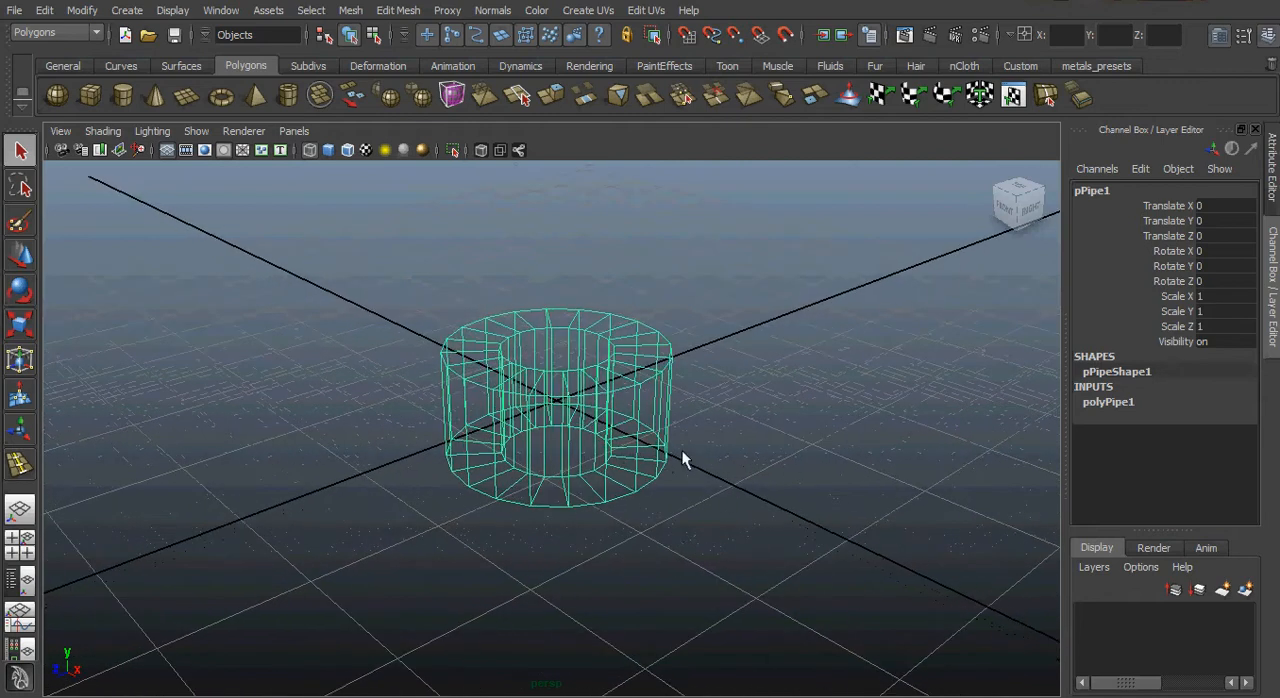
pyautogui.keyDown('alt'); pyautogui.moveTo(625, 451); pyautogui.dragTo(632, 477); pyautogui.keyUp('alt')
pyautogui.rightClick(635, 403)
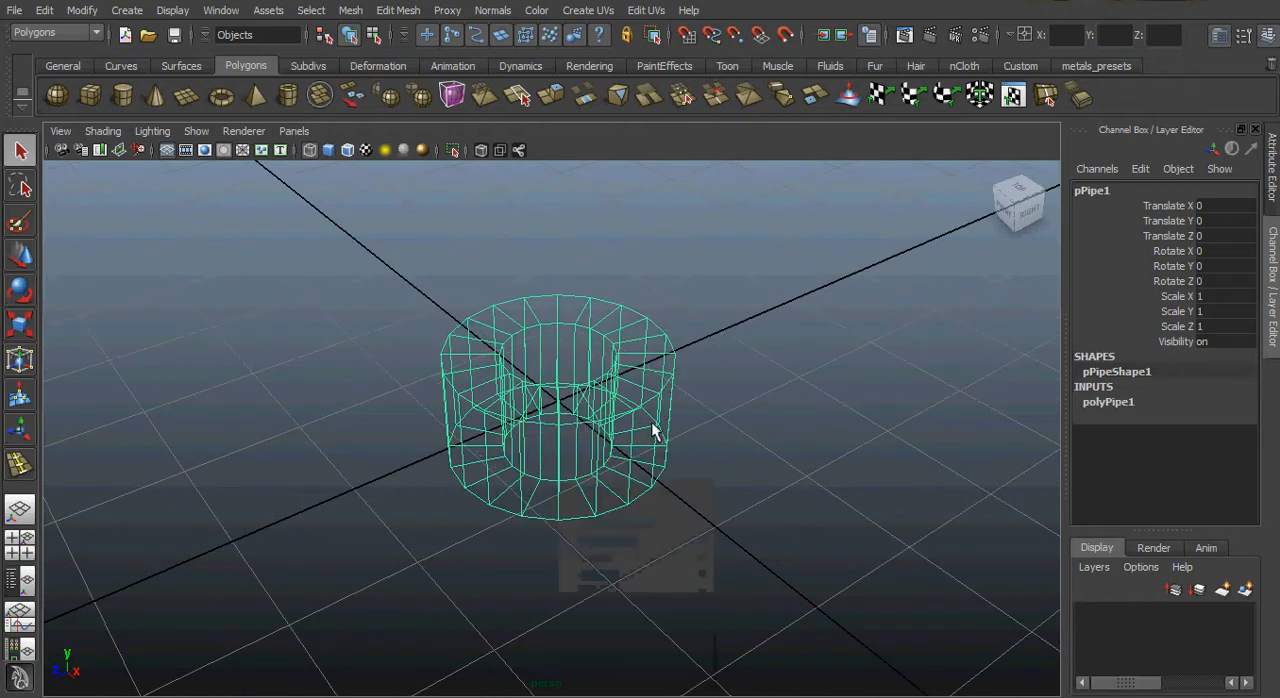
pyautogui.press('5')
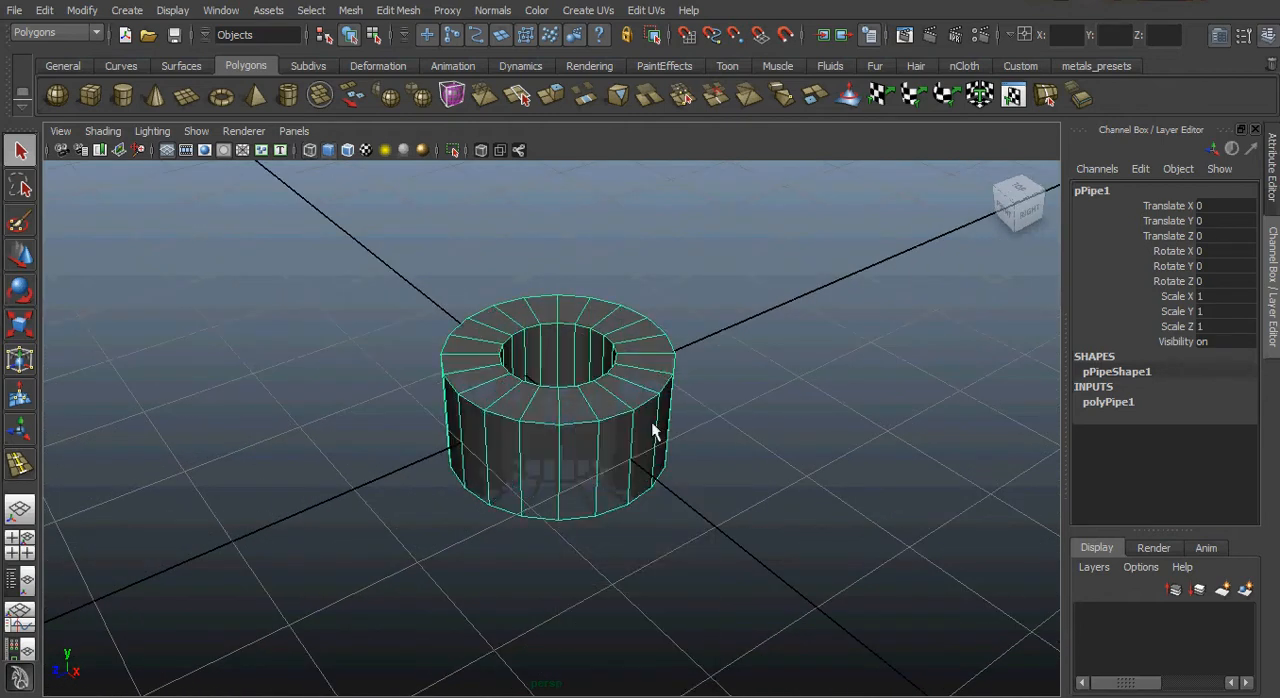
# Set the pipe's height to 0.15.
pyautogui.click(1105, 402)
pyautogui.click(1190, 411)
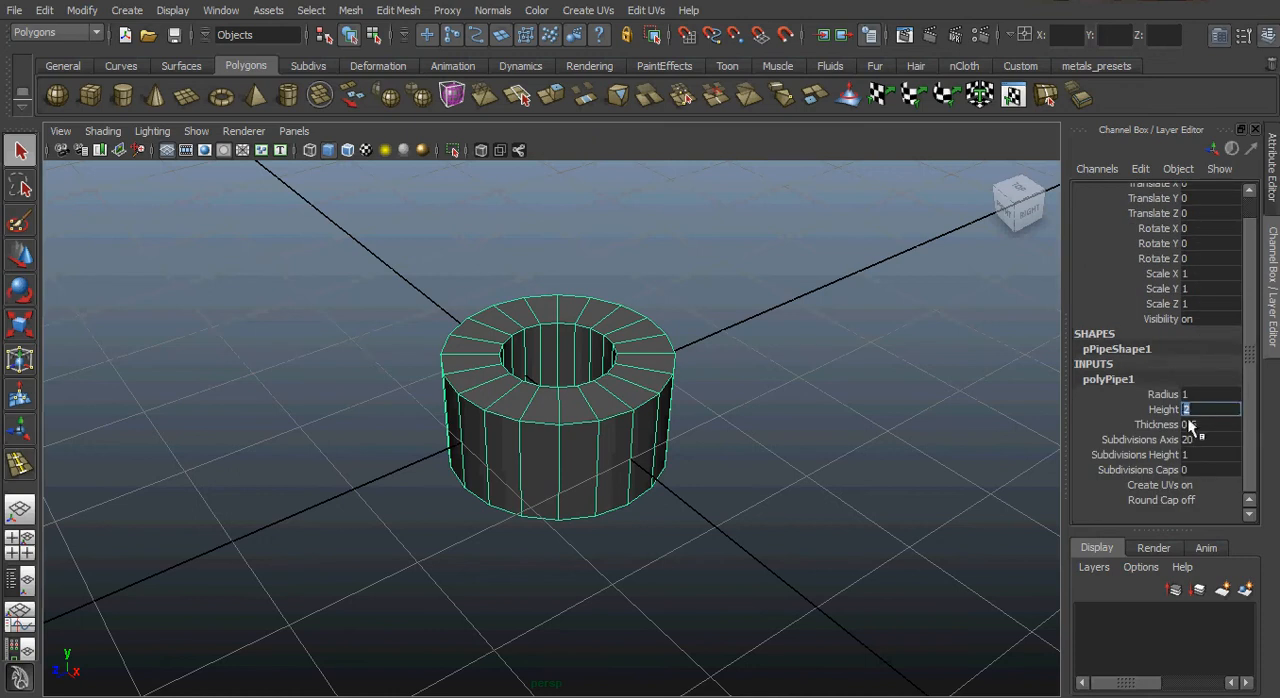
pyautogui.press('Return')
pyautogui.keyDown('alt'); pyautogui.moveTo(585, 457); pyautogui.dragTo(568, 417); pyautogui.keyUp('alt')
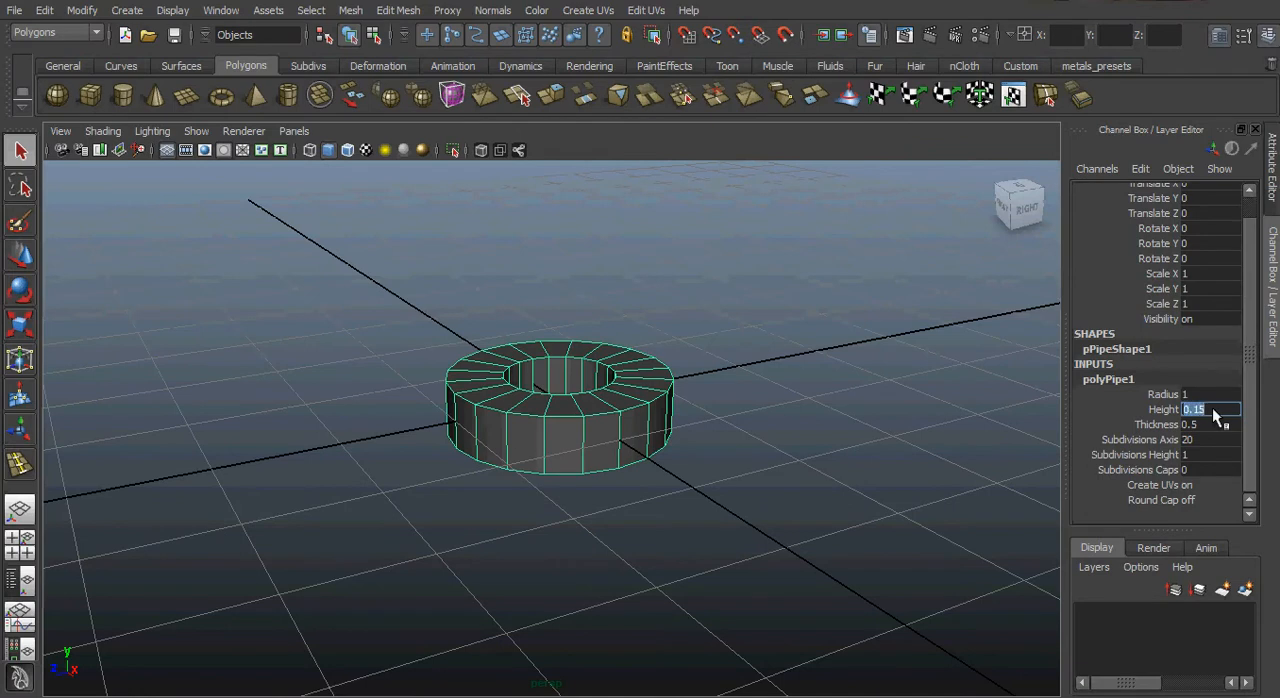
pyautogui.scroll(5, 669, 514)
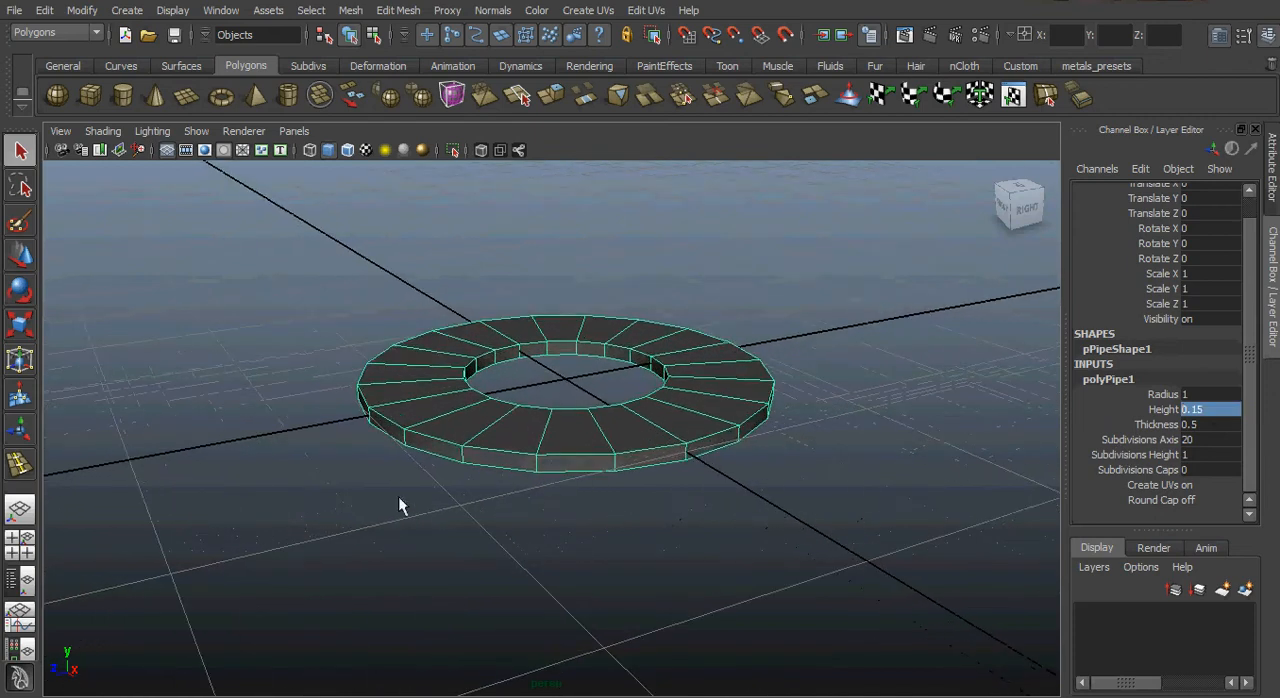
pyautogui.keyDown('alt'); pyautogui.moveTo(398, 496); pyautogui.dragTo(440, 450); pyautogui.keyUp('alt')
# Set the pipe's height to 0.2.
pyautogui.click(1228, 409)
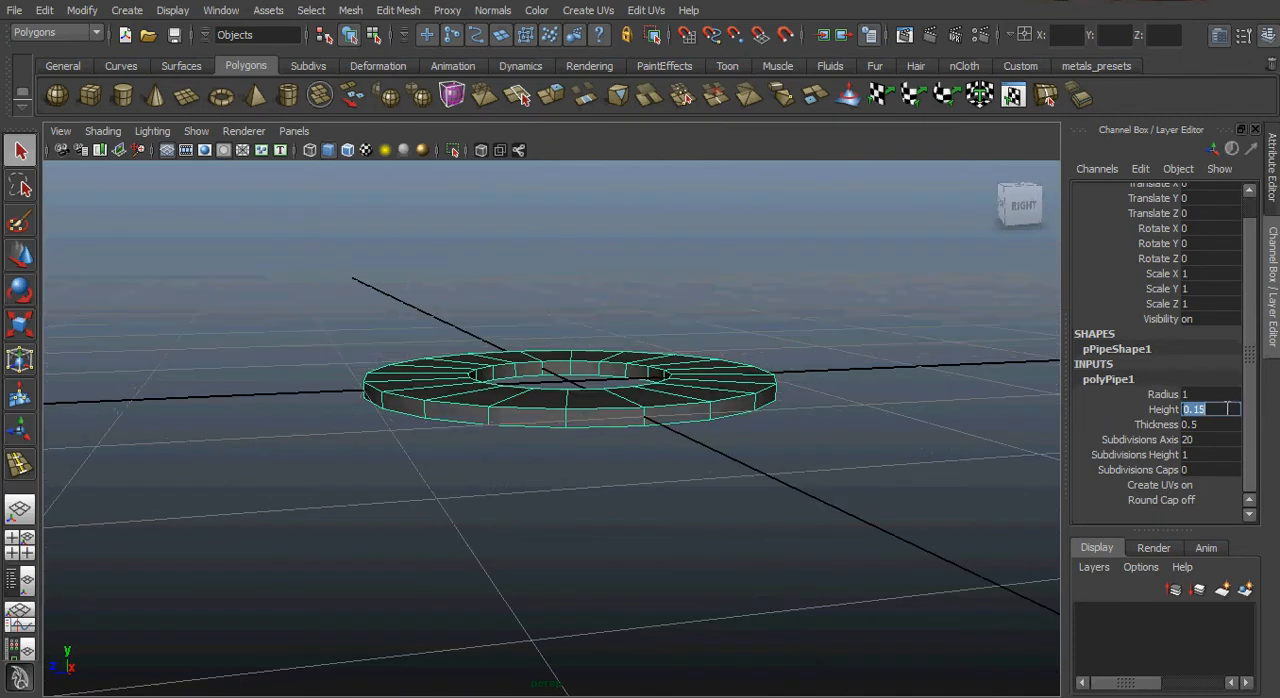
pyautogui.write('0.2')
pyautogui.press('Return')
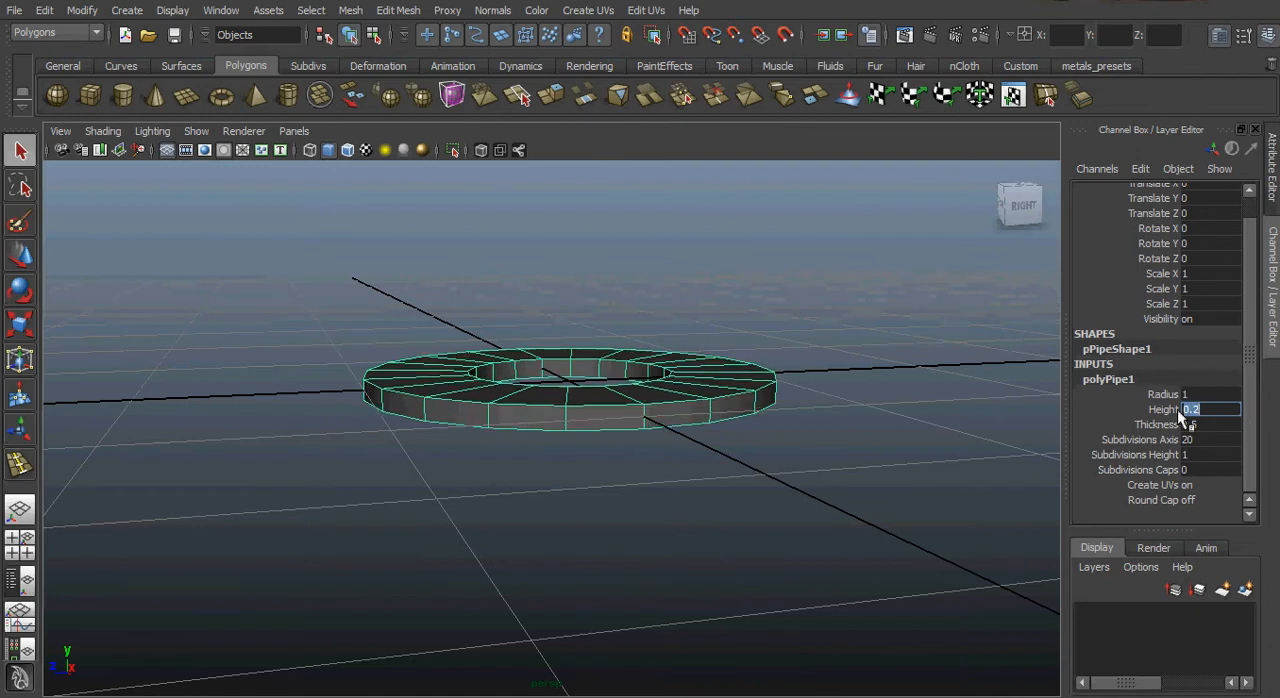
pyautogui.keyDown('alt'); pyautogui.moveTo(539, 527); pyautogui.dragTo(703, 520, button='right'); pyautogui.keyUp('alt')
pyautogui.keyDown('alt'); pyautogui.moveTo(422, 470); pyautogui.dragTo(416, 508); pyautogui.keyUp('alt')
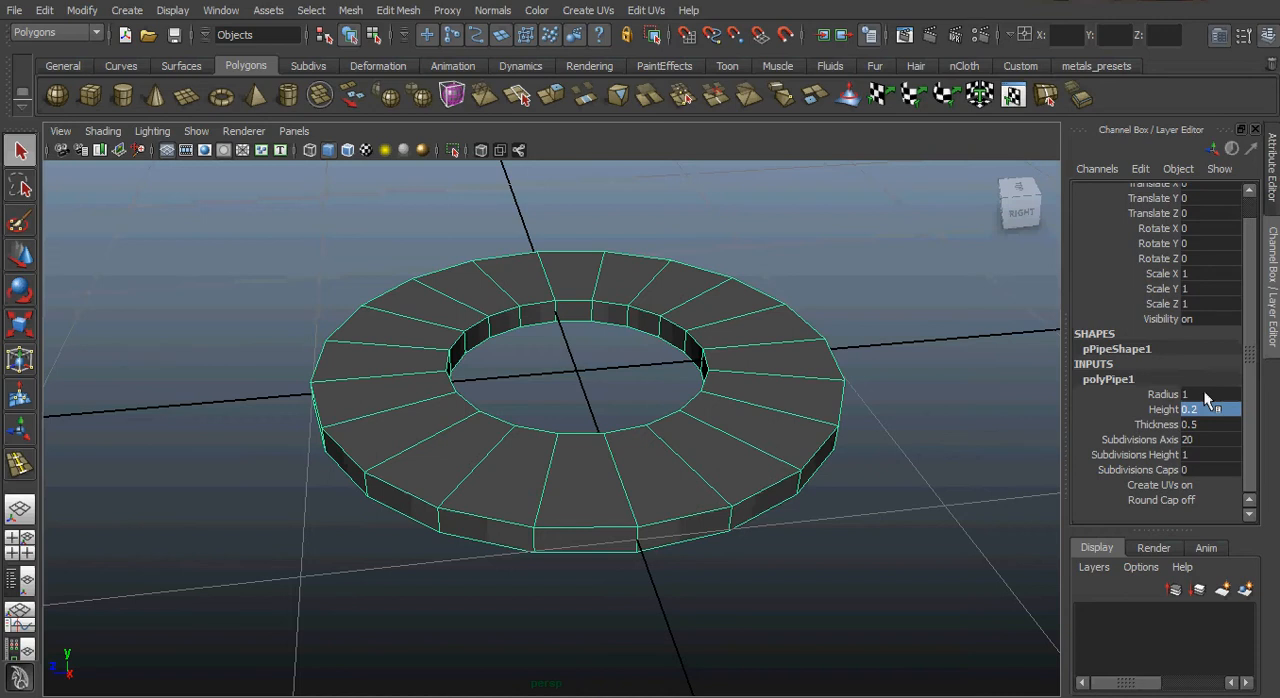
# Set the pipe's axis subdivisions to 30.
pyautogui.keyDown('alt'); pyautogui.moveTo(808, 434); pyautogui.dragTo(834, 466); pyautogui.keyUp('alt')
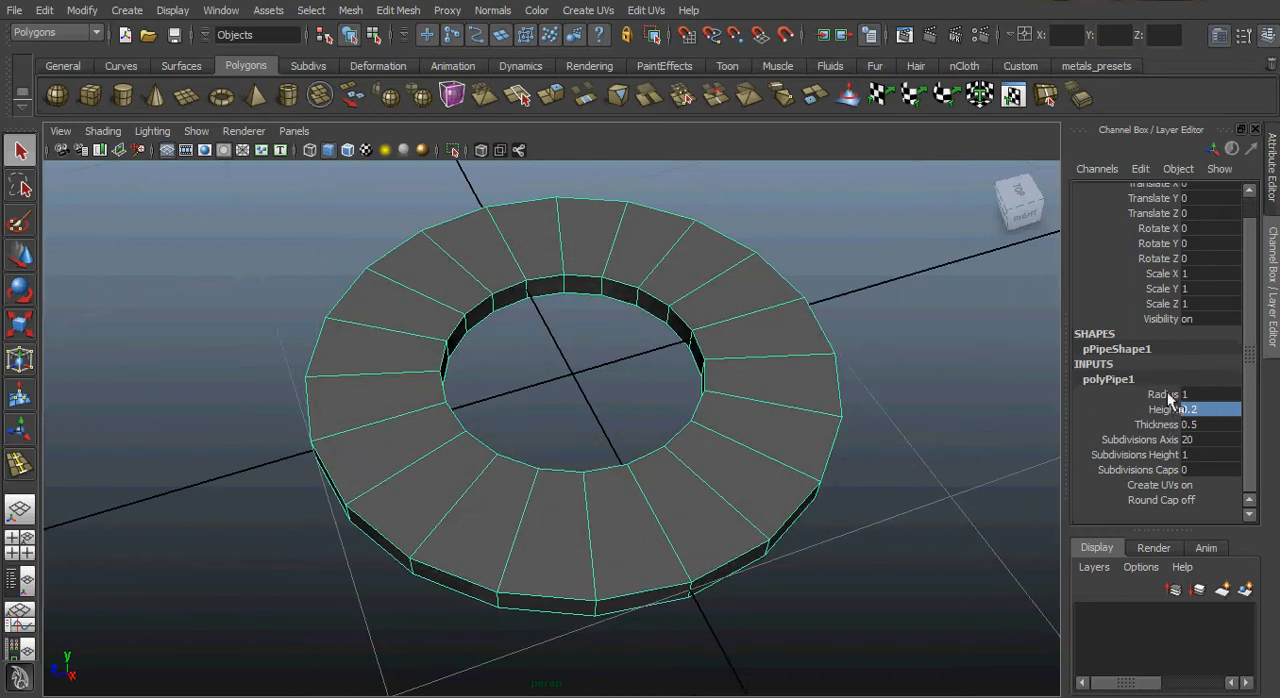
pyautogui.doubleClick(1203, 440)
pyautogui.press('Return')
pyautogui.keyDown('alt'); pyautogui.moveTo(670, 652); pyautogui.dragTo(540, 530); pyautogui.keyUp('alt')
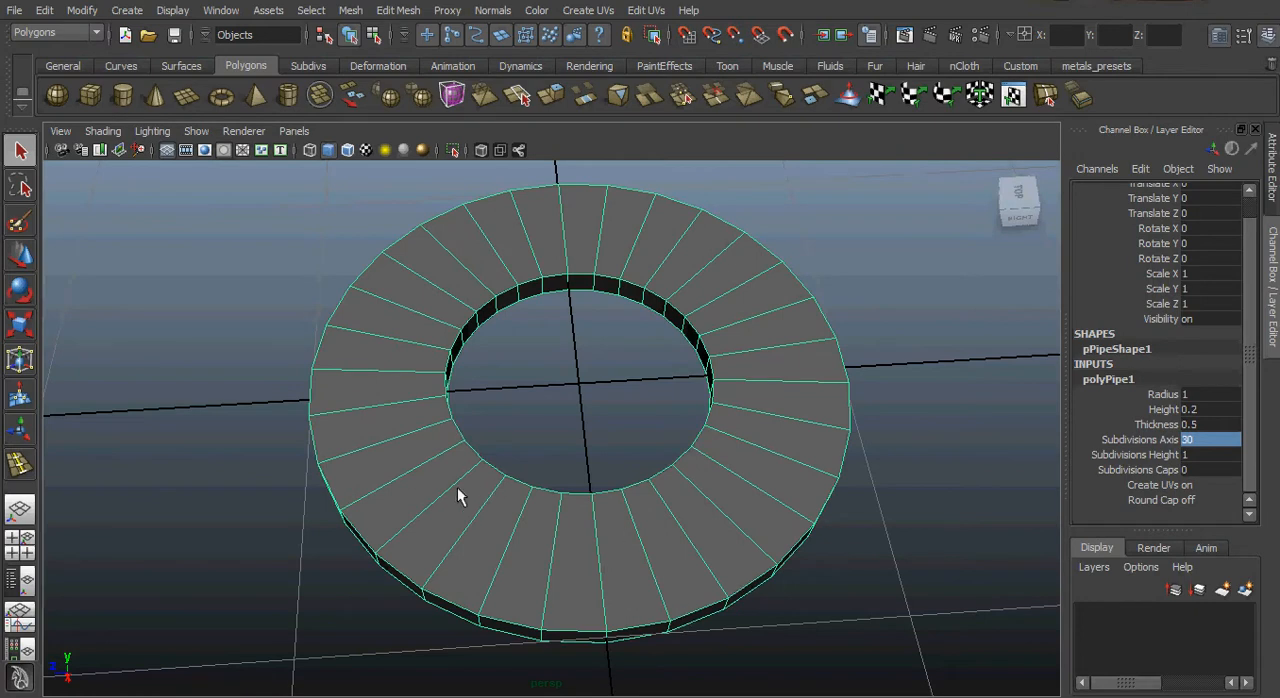
pyautogui.moveTo(457, 487)
pyautogui.keyDown('alt'); pyautogui.mouseDown()
pyautogui.moveTo(470, 491)
pyautogui.moveTo(459, 486)
pyautogui.mouseUp(); pyautogui.keyUp('alt')
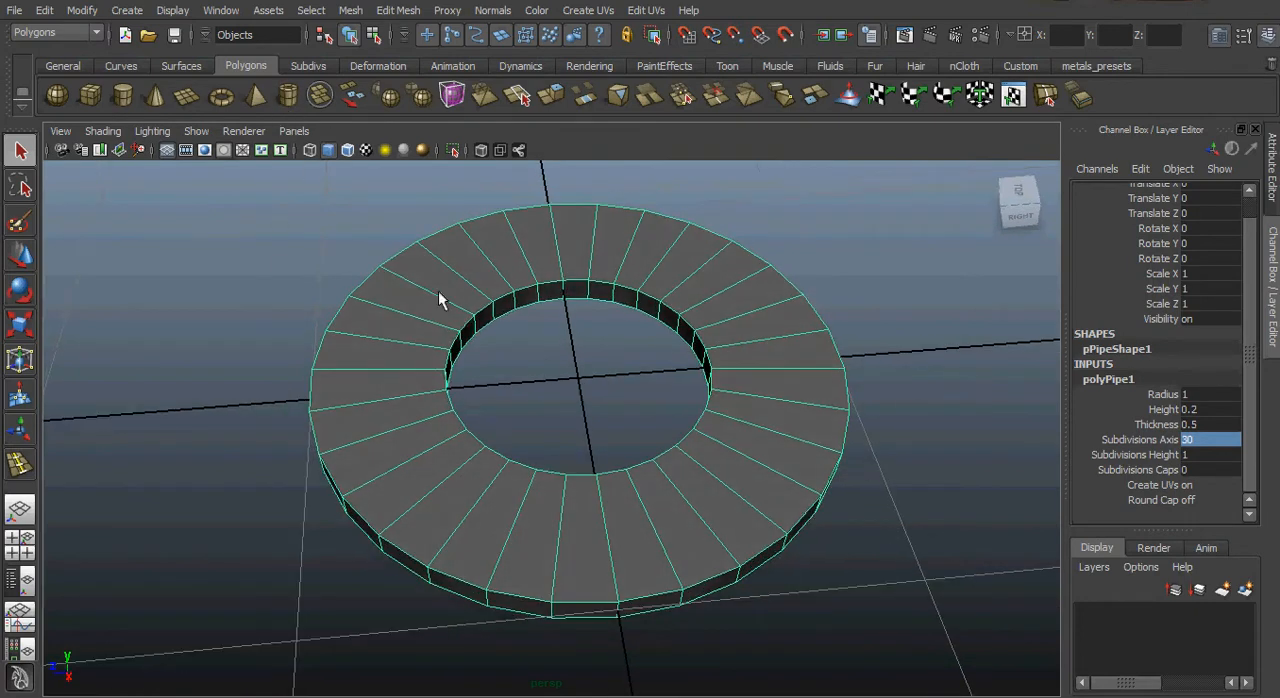
pyautogui.keyDown('alt'); pyautogui.moveTo(674, 556); pyautogui.dragTo(607, 534); pyautogui.keyUp('alt')
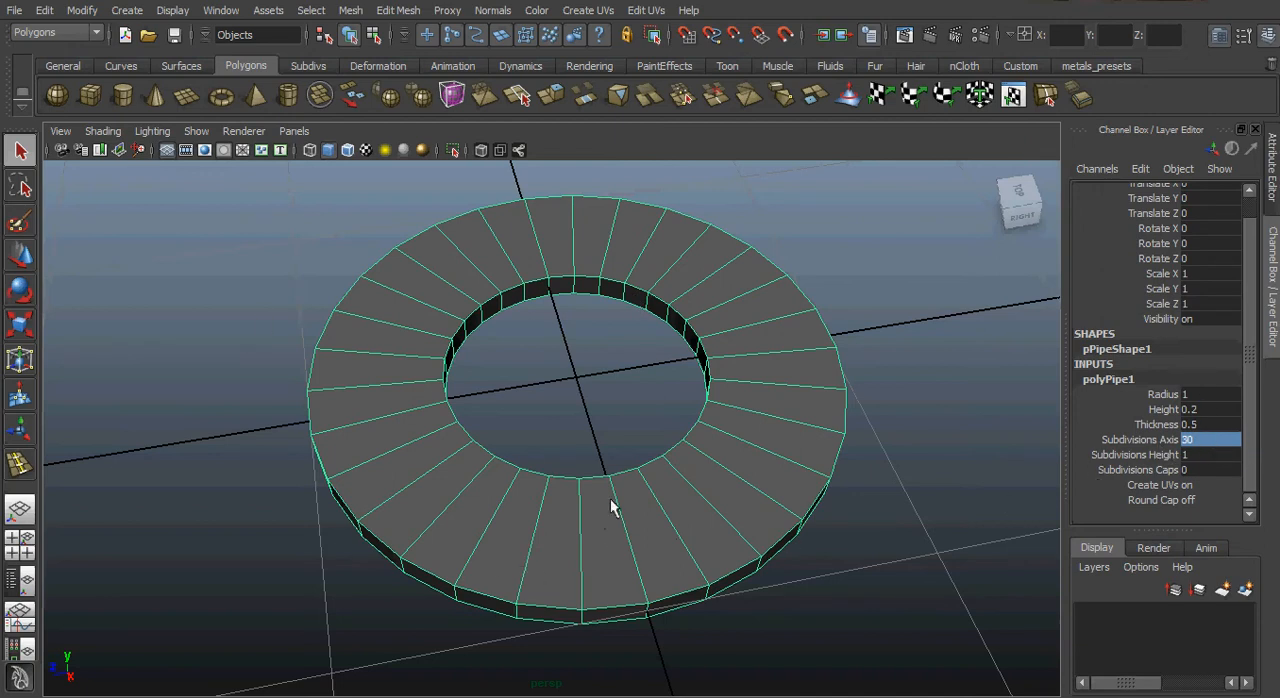
# Delete all faces of the pipe except those of a single wedge segment beside the X axis.
pyautogui.keyDown('alt'); pyautogui.moveTo(612, 507); pyautogui.dragTo(591, 477); pyautogui.keyUp('alt')
pyautogui.keyDown('alt'); pyautogui.moveTo(632, 520); pyautogui.dragTo(677, 535); pyautogui.keyUp('alt')
pyautogui.moveTo(677, 535); pyautogui.dragTo(680, 572, button='right')
pyautogui.moveTo(951, 661); pyautogui.dragTo(244, 175)
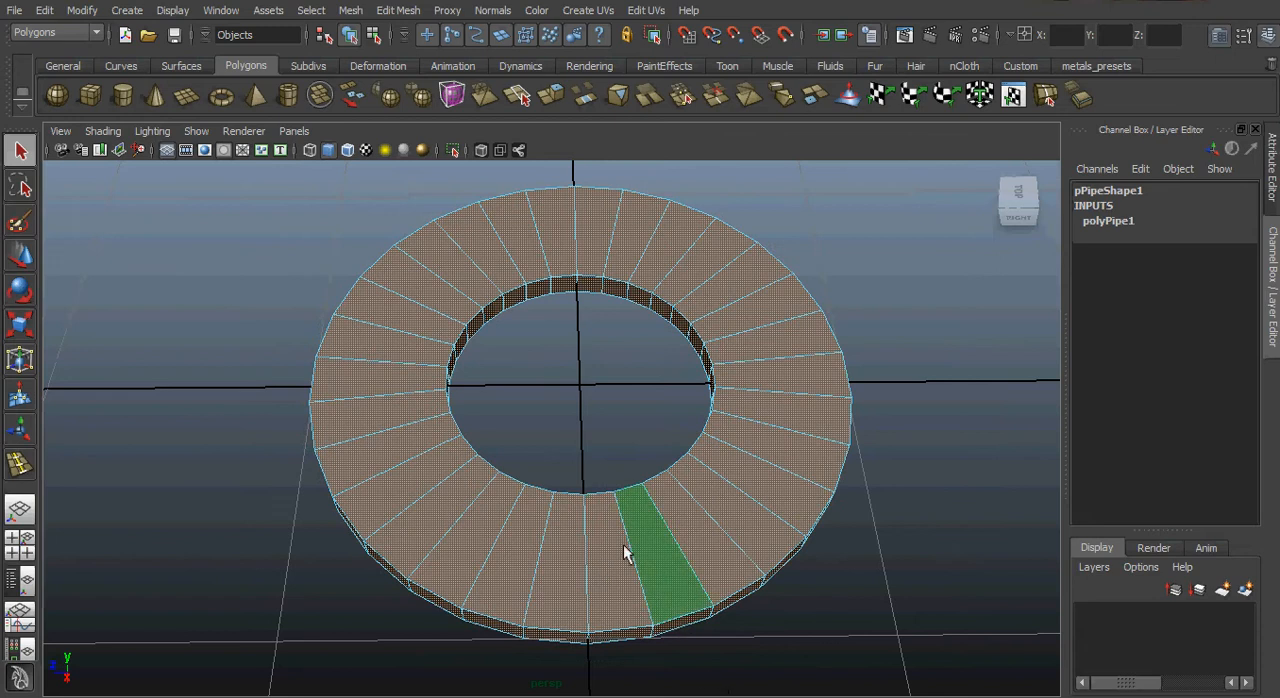
pyautogui.moveTo(591, 477); pyautogui.dragTo(609, 654)
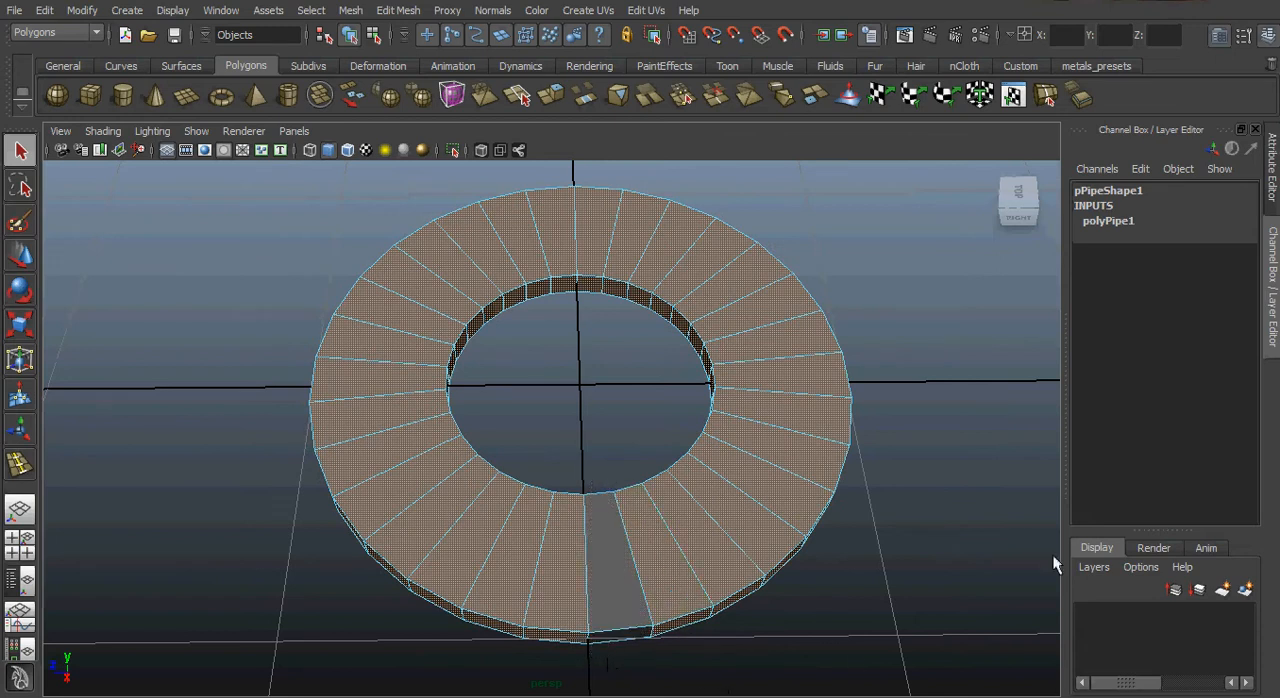
pyautogui.keyDown('alt'); pyautogui.moveTo(833, 573); pyautogui.dragTo(803, 563); pyautogui.keyUp('alt')
pyautogui.keyDown('alt'); pyautogui.moveTo(901, 477); pyautogui.dragTo(777, 486); pyautogui.keyUp('alt')
pyautogui.press('Delete')
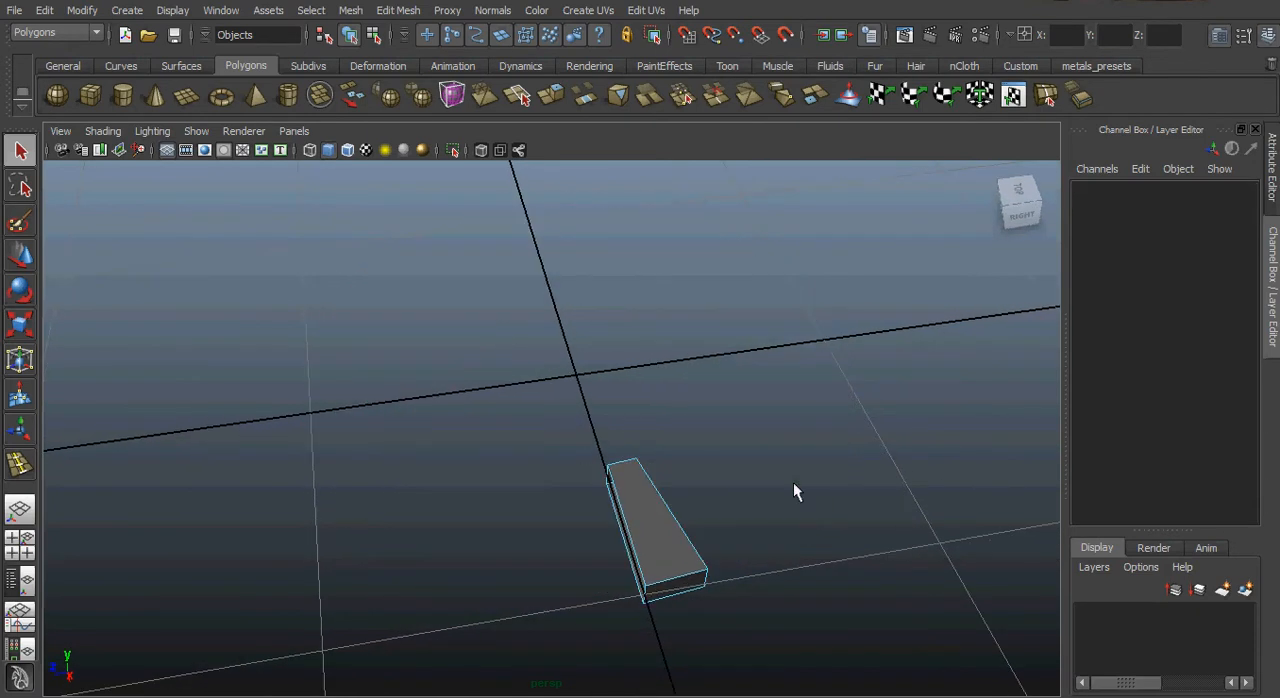
# Select the border edges around the wedge's open front side and close it with Fill Hole.
pyautogui.keyDown('alt'); pyautogui.moveTo(691, 509); pyautogui.dragTo(737, 455); pyautogui.keyUp('alt')
pyautogui.keyDown('alt'); pyautogui.moveTo(776, 462); pyautogui.dragTo(900, 440, button='right'); pyautogui.keyUp('alt')
pyautogui.keyDown('alt'); pyautogui.moveTo(668, 456); pyautogui.dragTo(553, 456, button='middle'); pyautogui.keyUp('alt')
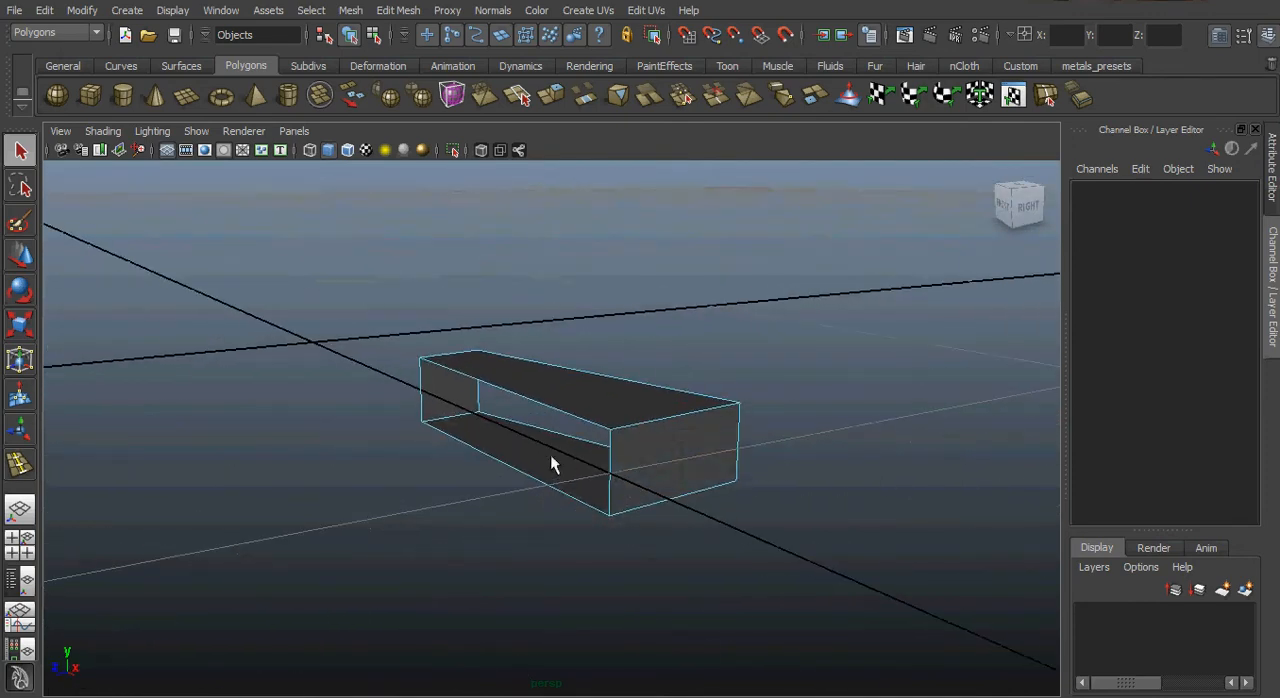
pyautogui.keyDown('alt'); pyautogui.moveTo(553, 456); pyautogui.dragTo(673, 497, button='right'); pyautogui.keyUp('alt')
pyautogui.keyDown('alt'); pyautogui.moveTo(462, 530); pyautogui.dragTo(493, 531); pyautogui.keyUp('alt')
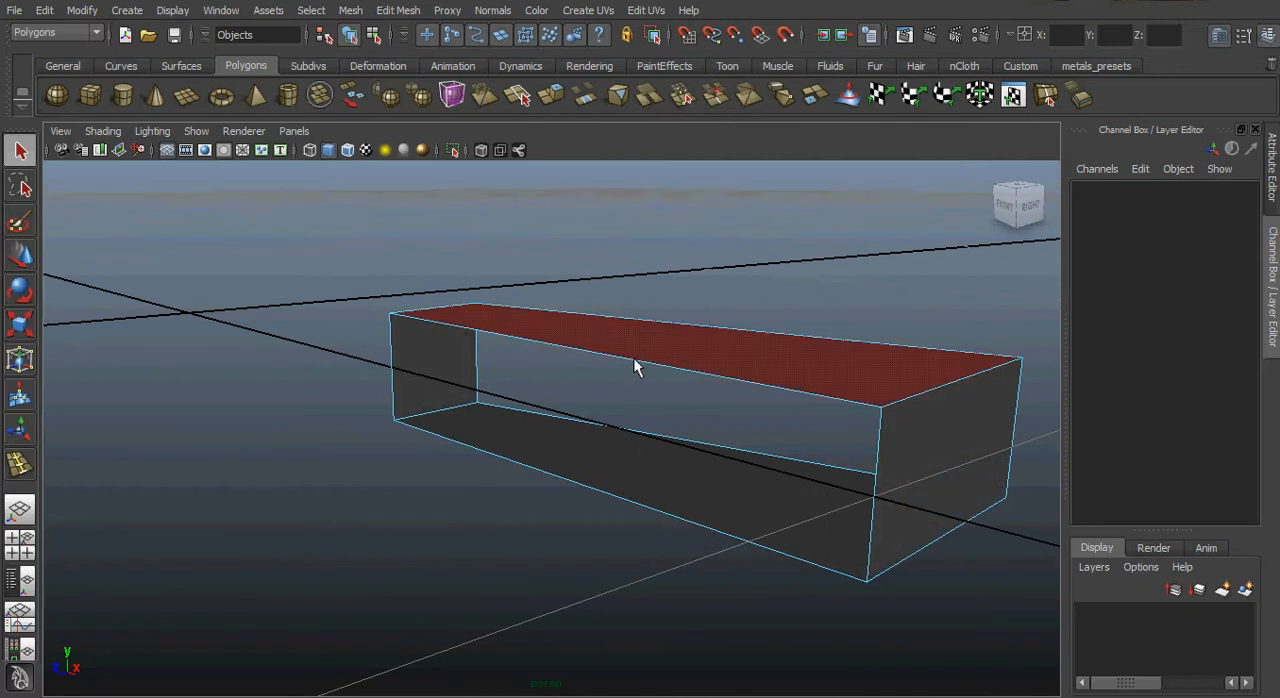
pyautogui.moveTo(636, 358); pyautogui.dragTo(624, 326, button='right')
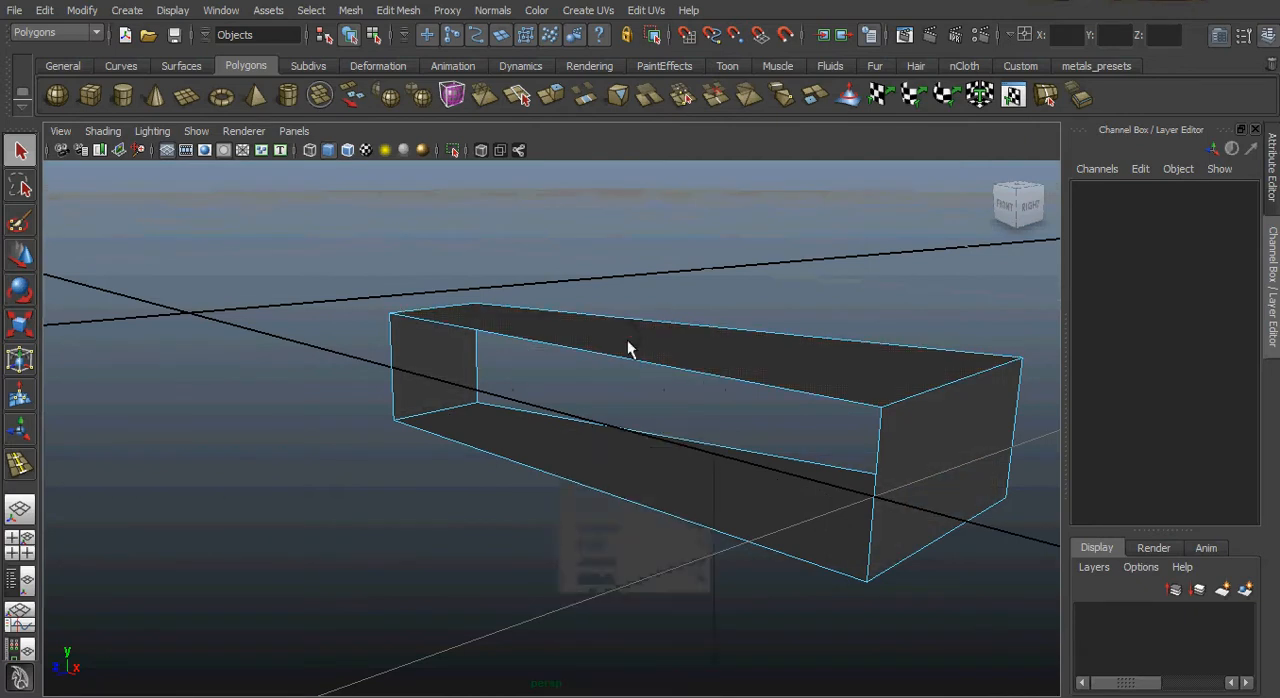
pyautogui.click(628, 358)
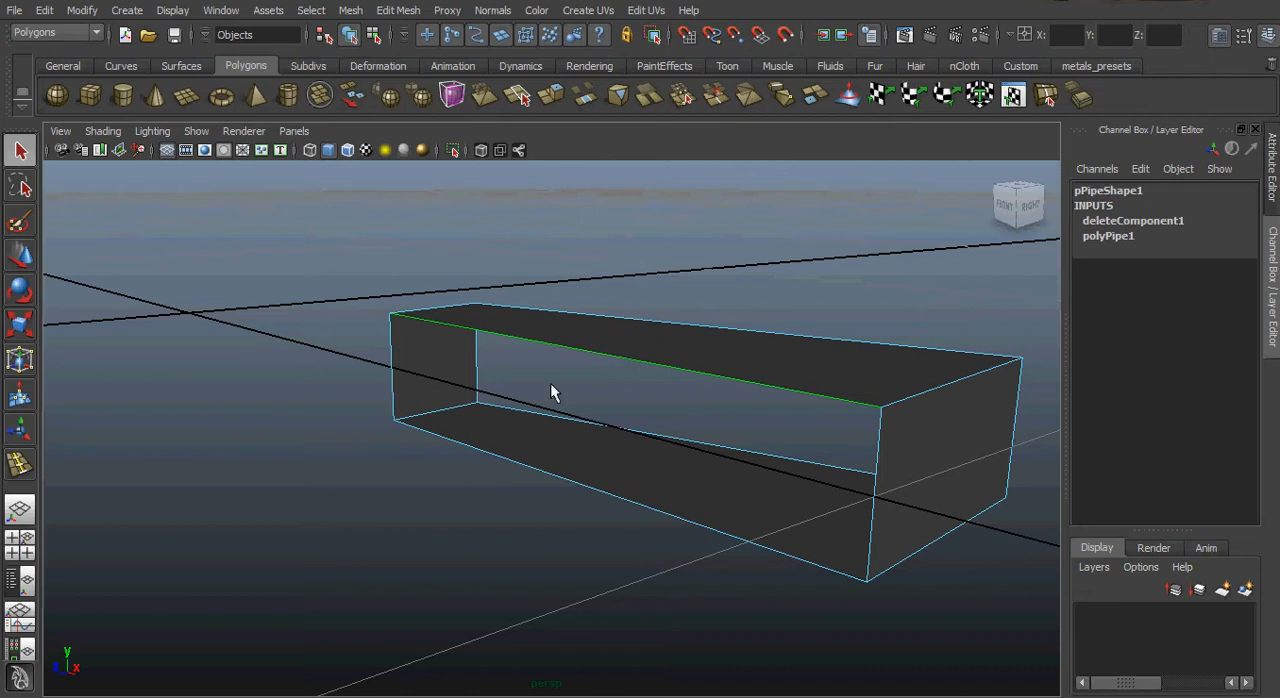
pyautogui.keyDown('shift'); pyautogui.click(394, 372); pyautogui.keyUp('shift')
pyautogui.keyDown('shift'); pyautogui.click(489, 451); pyautogui.keyUp('shift')
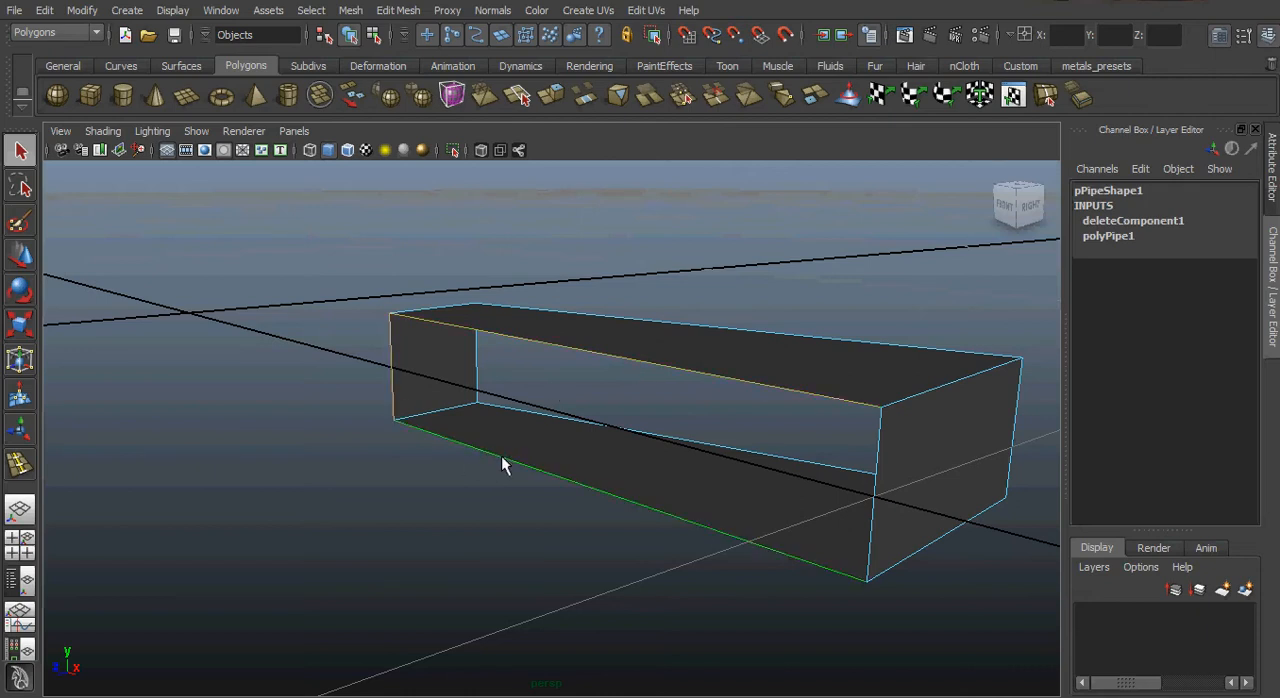
pyautogui.keyDown('shift'); pyautogui.click(877, 480); pyautogui.keyUp('shift')
pyautogui.click(350, 10)
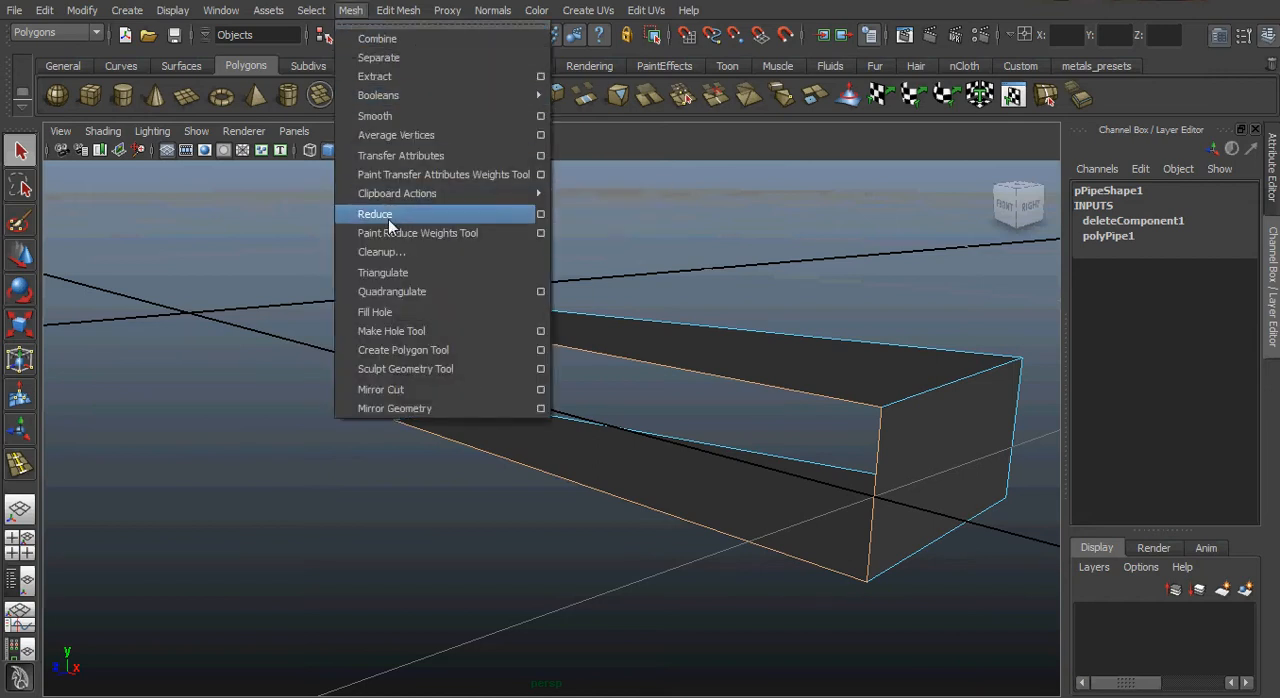
pyautogui.click(384, 313)
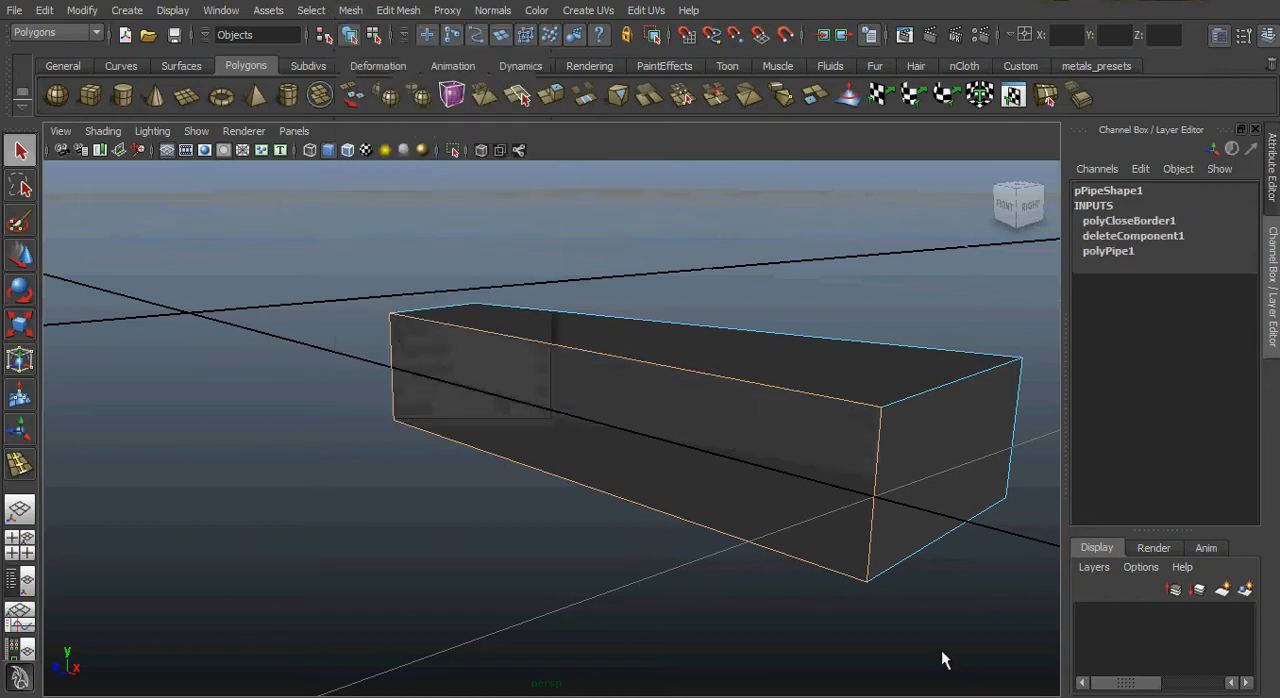
# Select the border edges around the wedge's open back side and fill that hole as well.
pyautogui.keyDown('alt'); pyautogui.moveTo(774, 505); pyautogui.dragTo(396, 465); pyautogui.keyUp('alt')
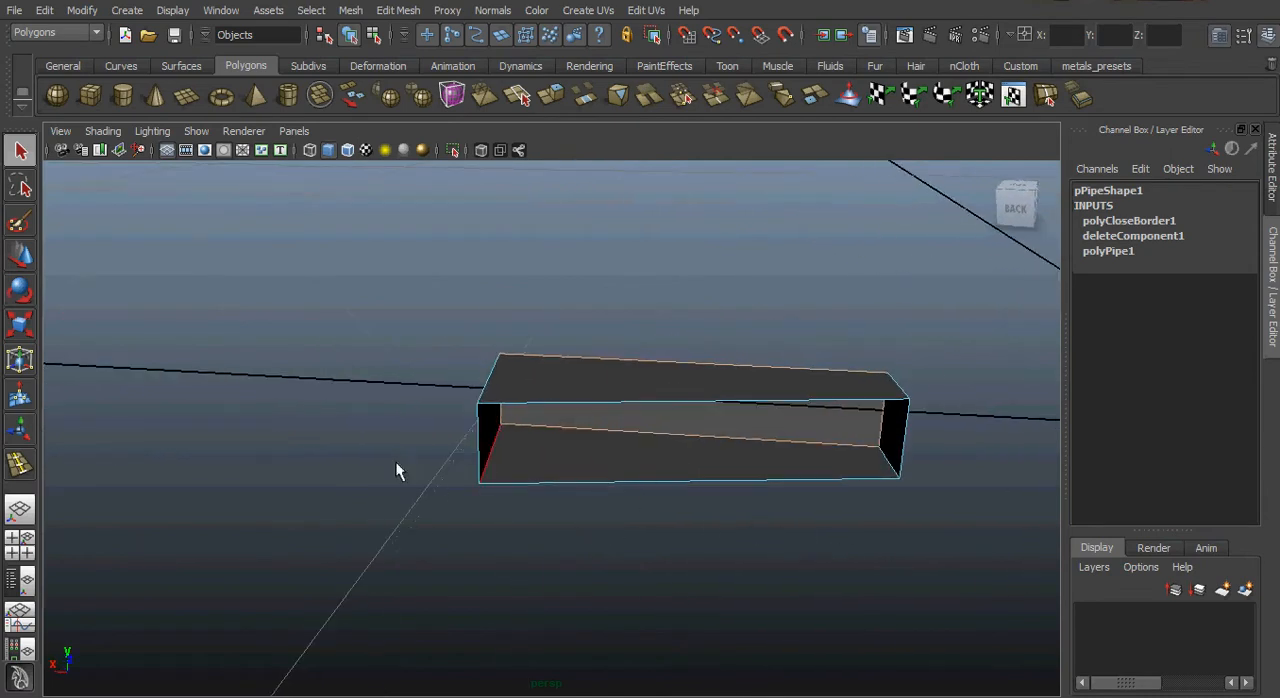
pyautogui.click(479, 437)
pyautogui.keyDown('shift'); pyautogui.click(569, 404); pyautogui.keyUp('shift')
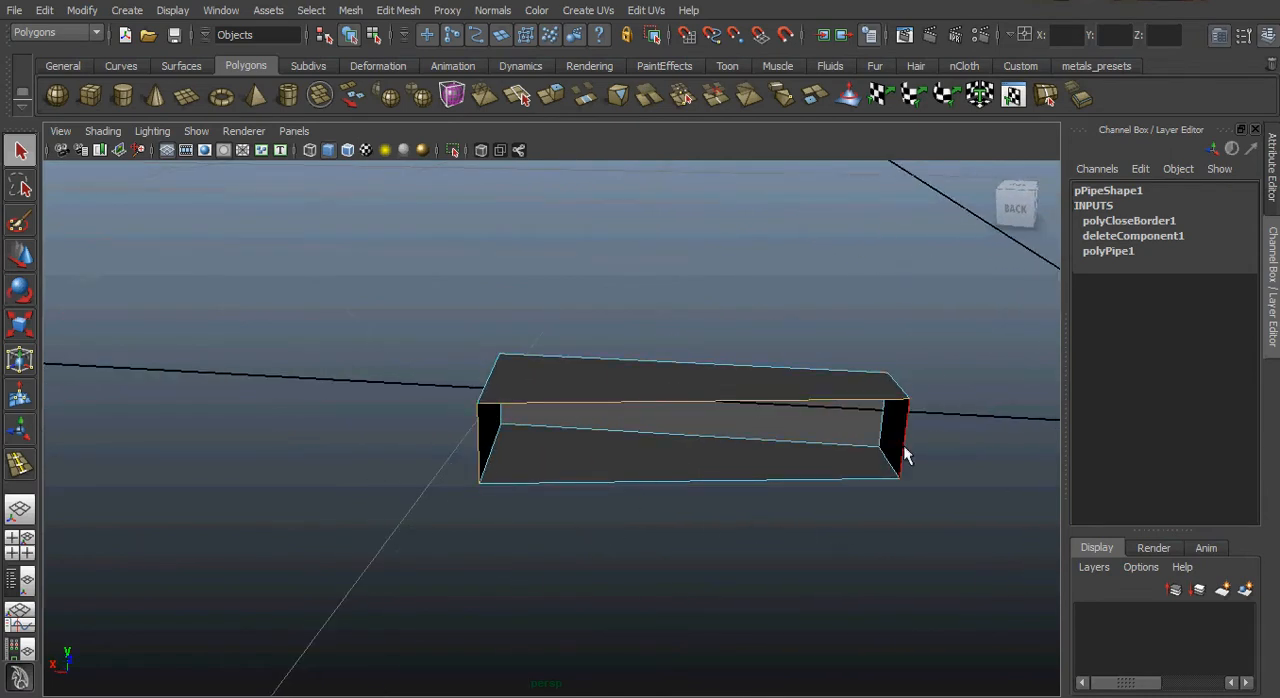
pyautogui.keyDown('shift'); pyautogui.click(800, 481); pyautogui.keyUp('shift')
pyautogui.press('g')
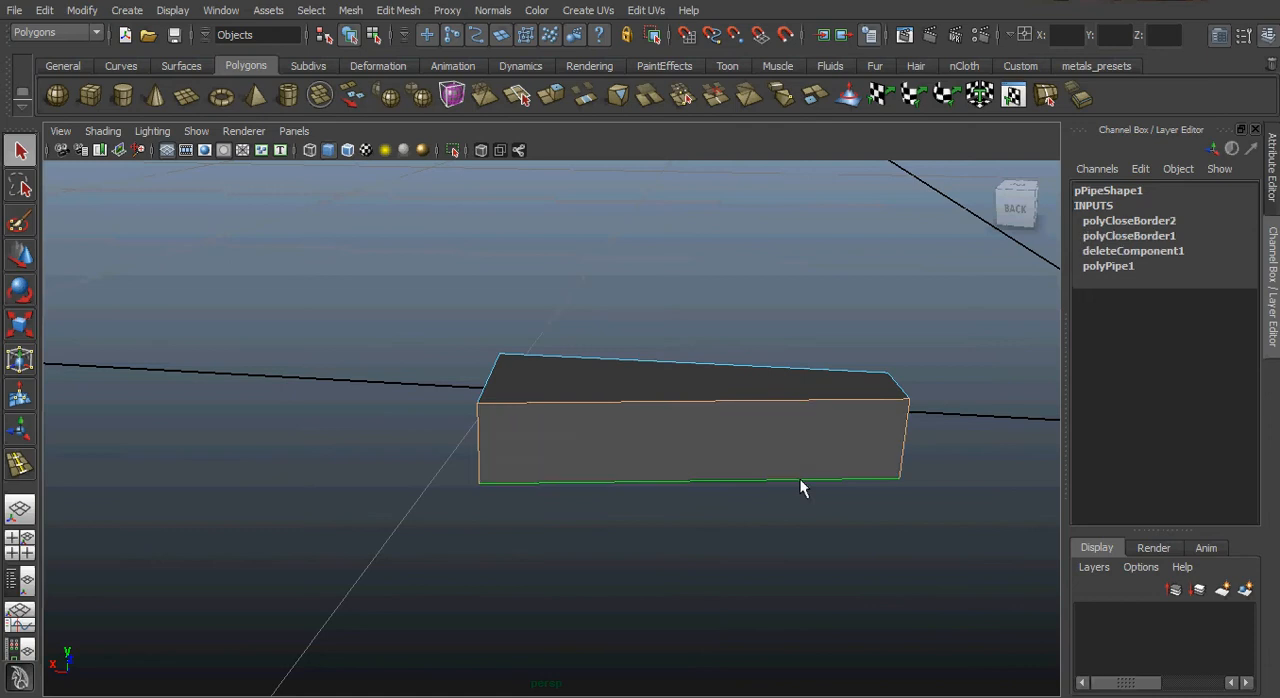
# Split the wedge's front side face with a horizontal edge just below its upper edge using the Split Polygon Tool.
pyautogui.keyDown('alt'); pyautogui.moveTo(491, 417); pyautogui.dragTo(840, 432); pyautogui.keyUp('alt')
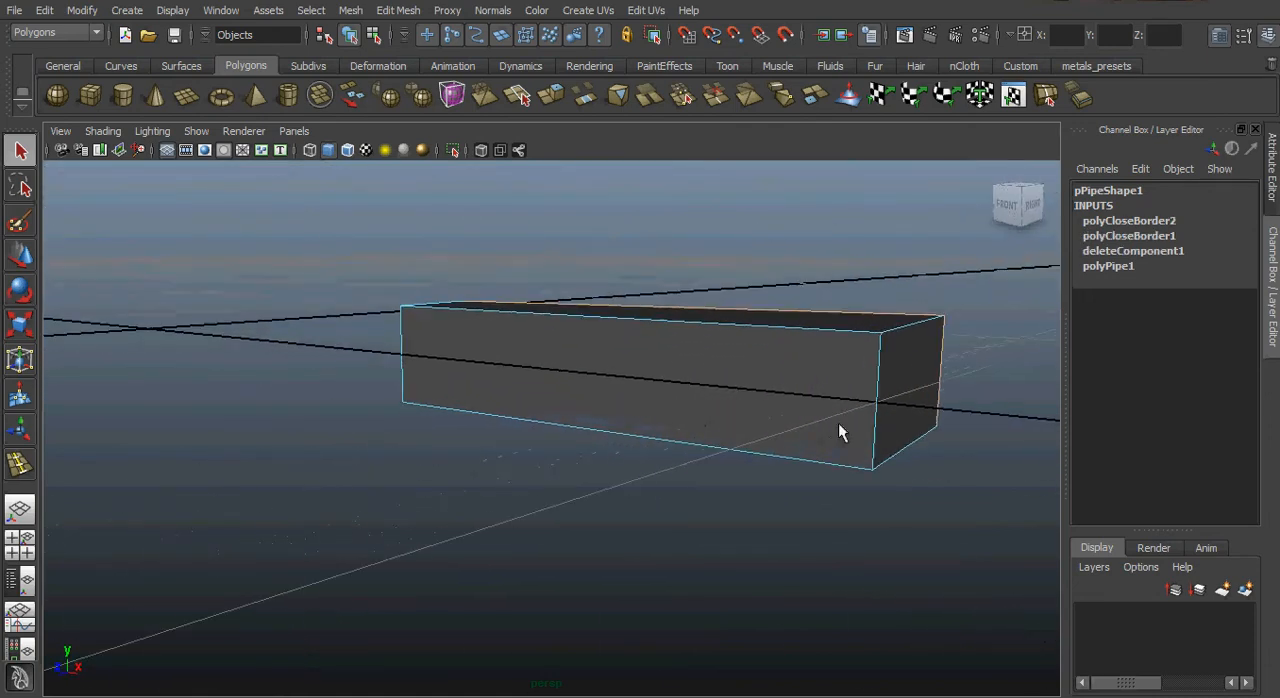
pyautogui.click(1008, 212)
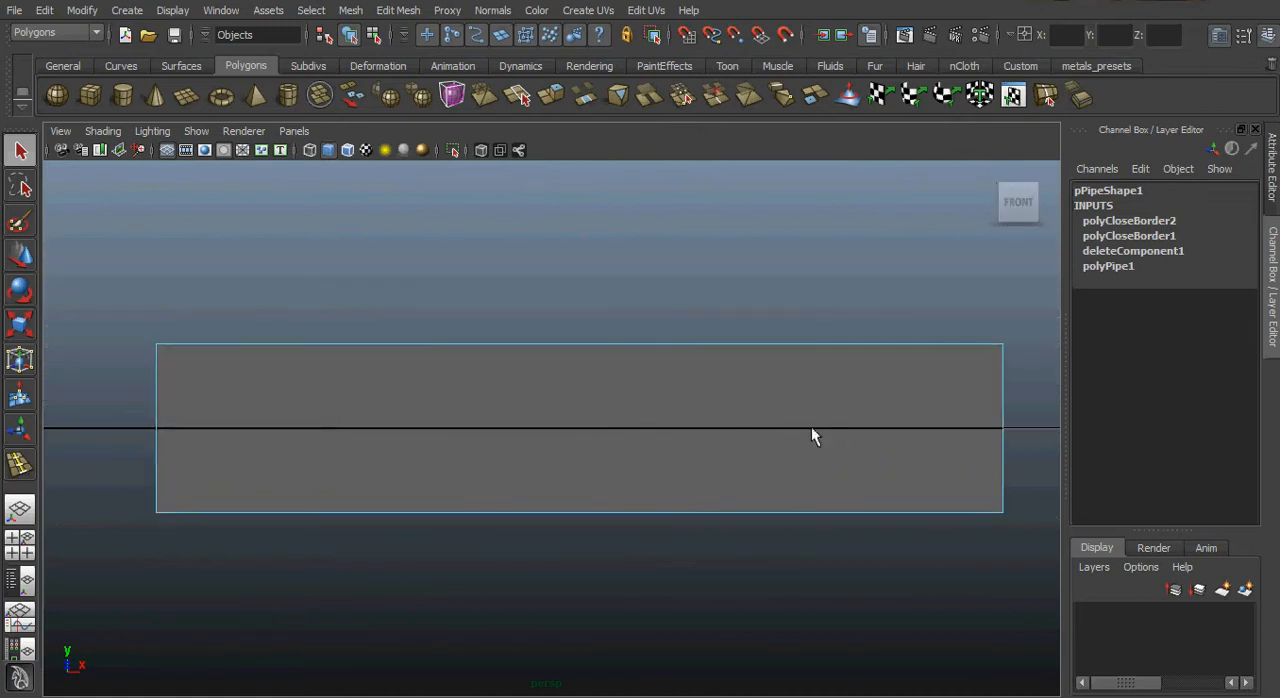
pyautogui.click(397, 11)
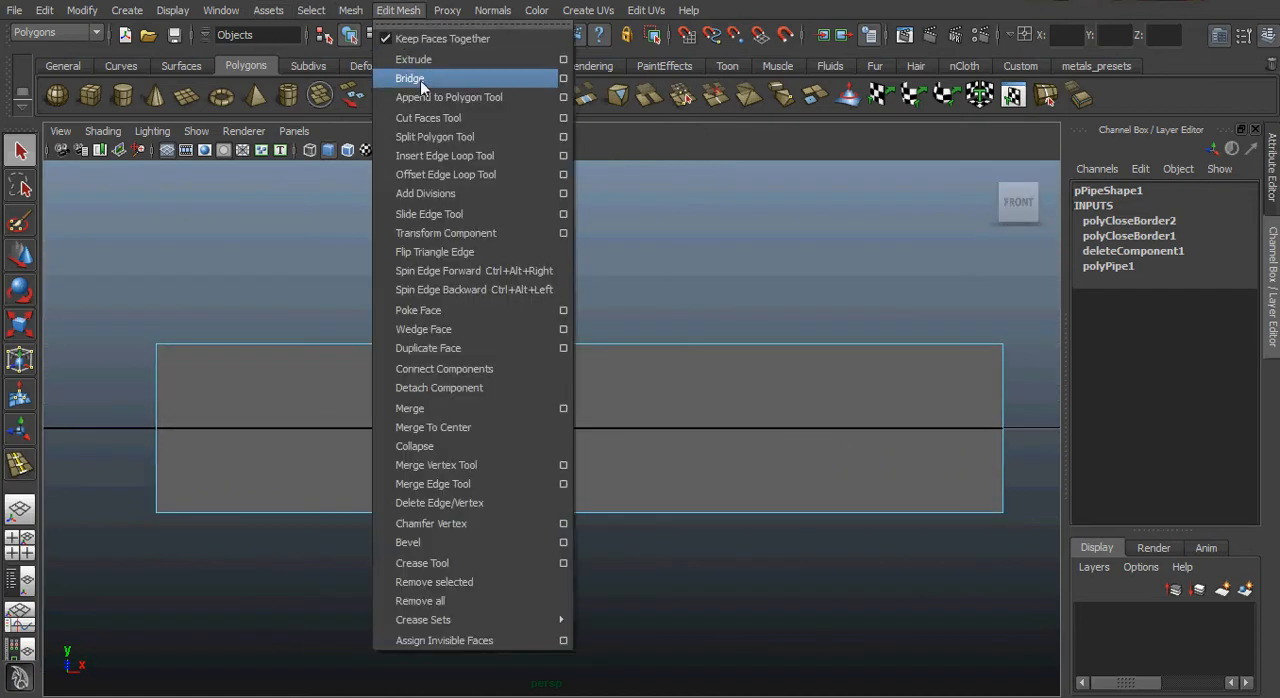
pyautogui.click(434, 141)
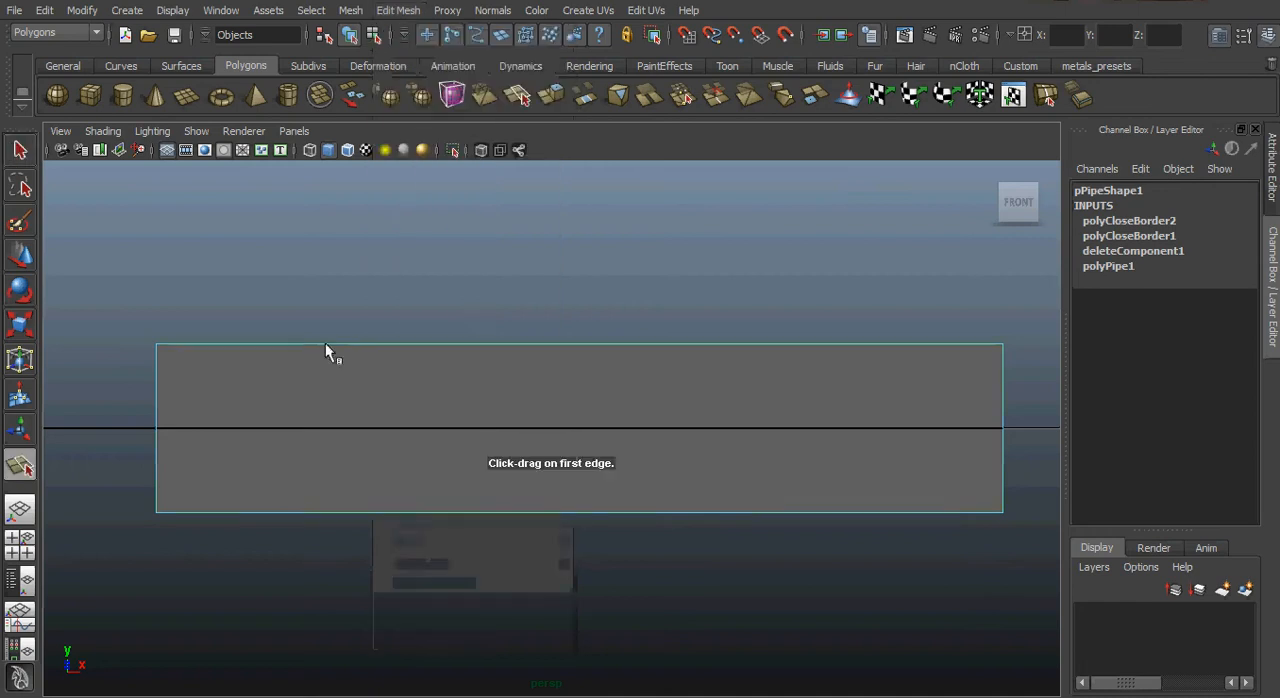
pyautogui.click(157, 365)
pyautogui.click(1003, 364)
pyautogui.press('Return')
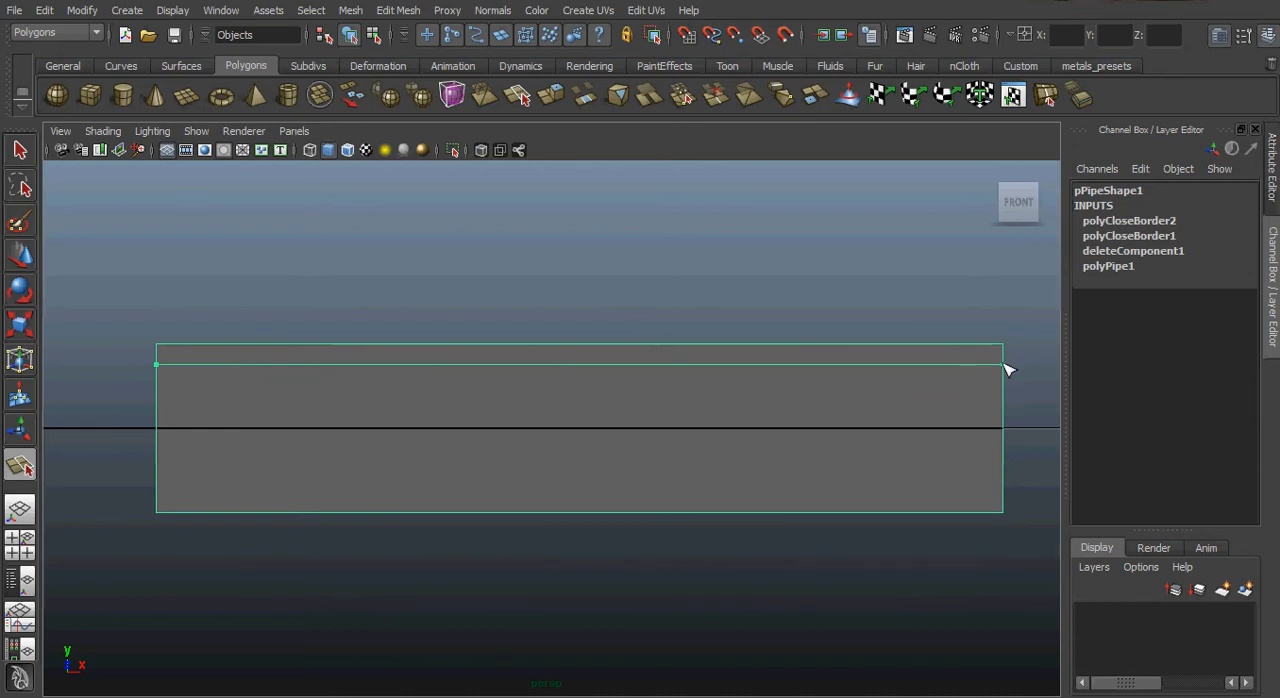
pyautogui.click(1005, 370)
pyautogui.press('Return')
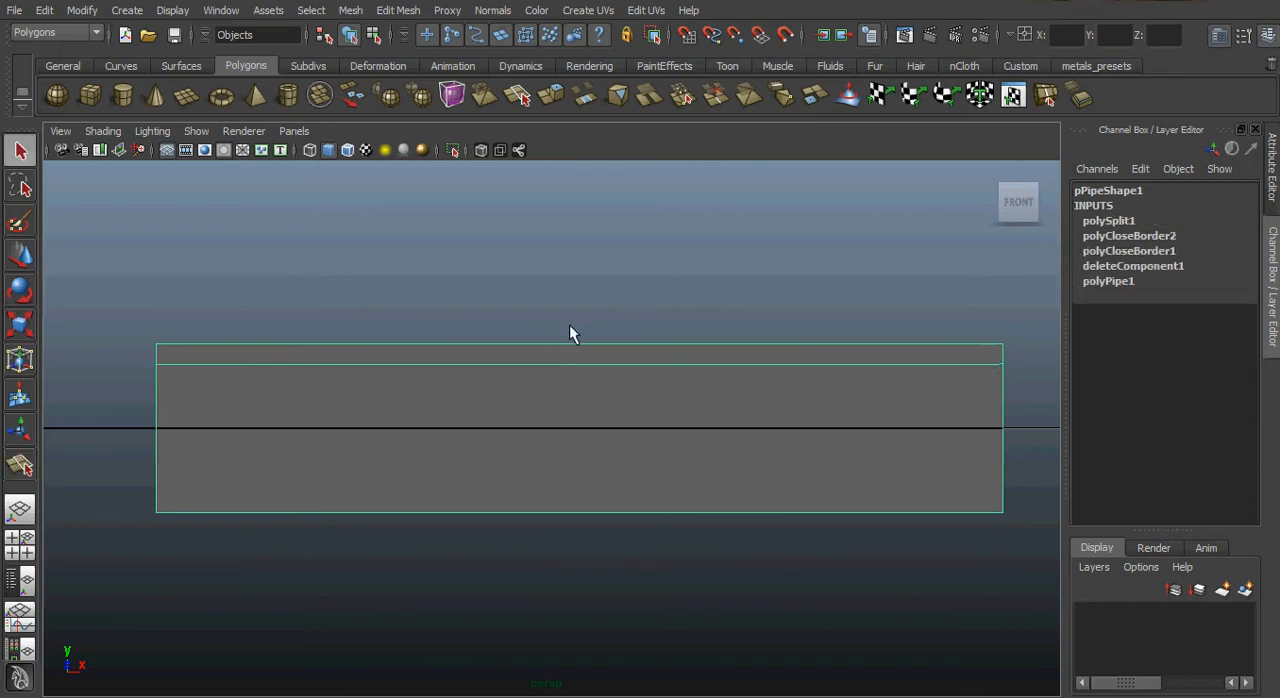
# Extrude the narrow upper strip of the wedge's front side outward by 0.015 and return to object mode.
pyautogui.keyDown('alt'); pyautogui.moveTo(678, 363); pyautogui.dragTo(586, 424); pyautogui.keyUp('alt')
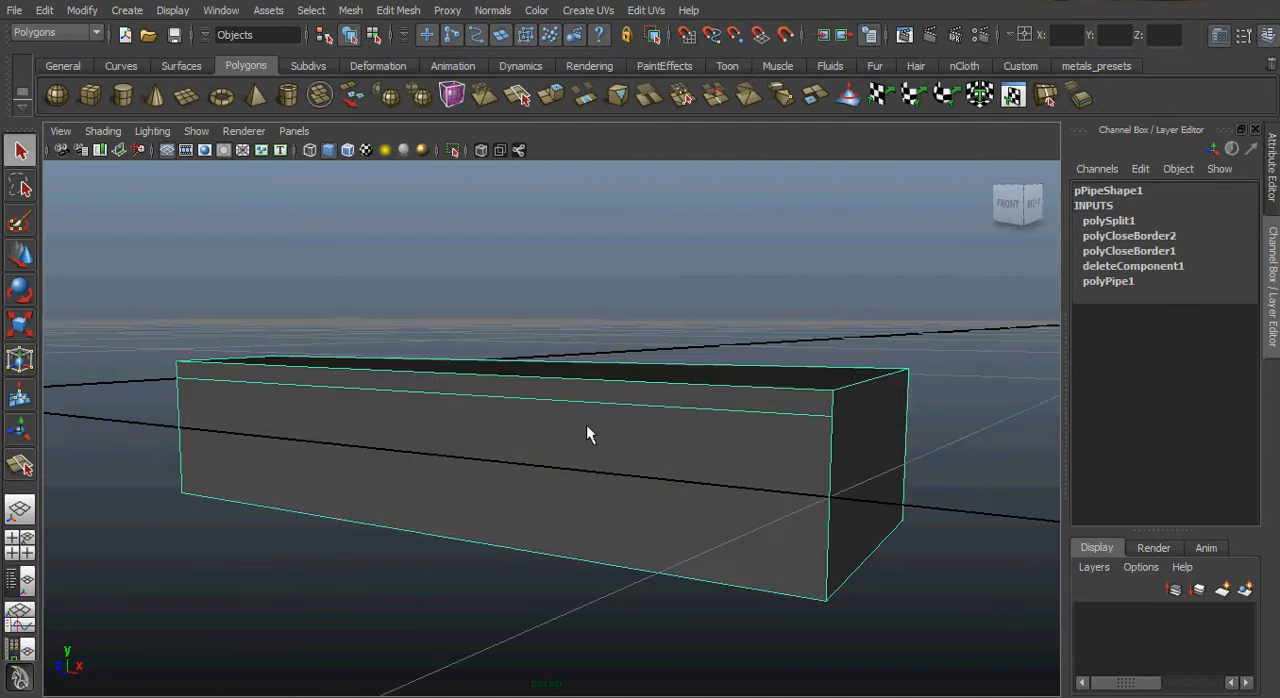
pyautogui.rightClick(587, 428)
pyautogui.click(587, 468)
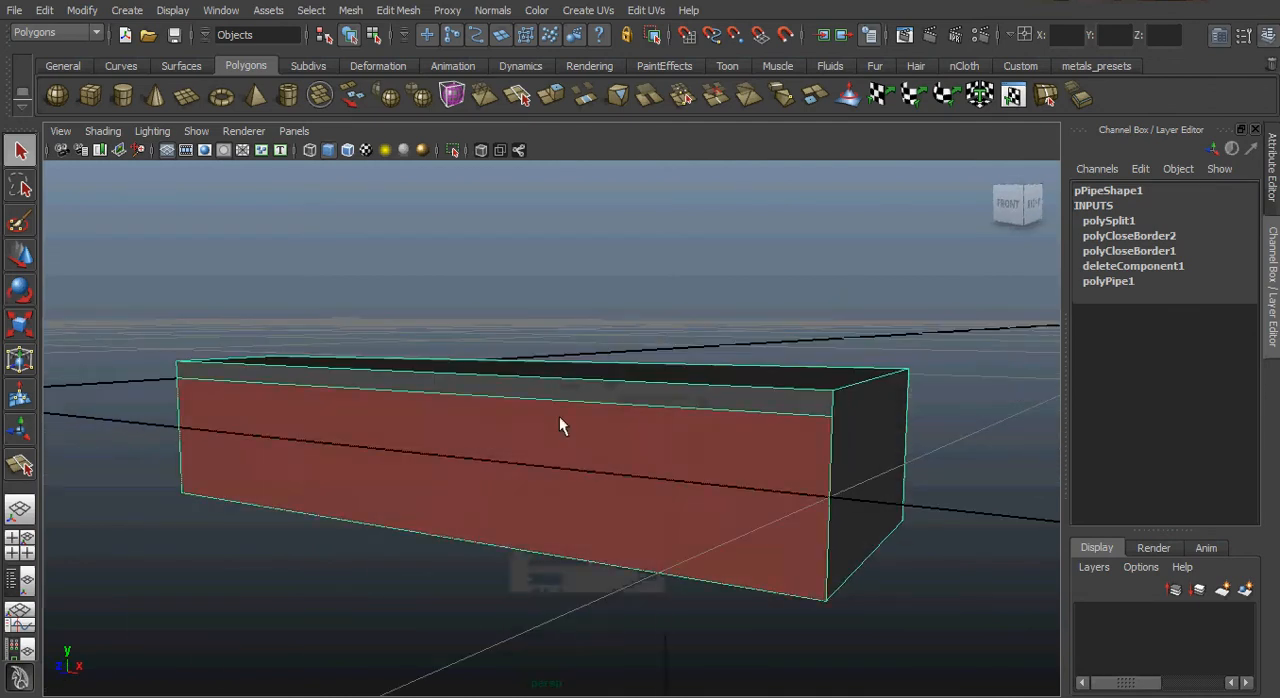
pyautogui.click(539, 392)
pyautogui.click(398, 10)
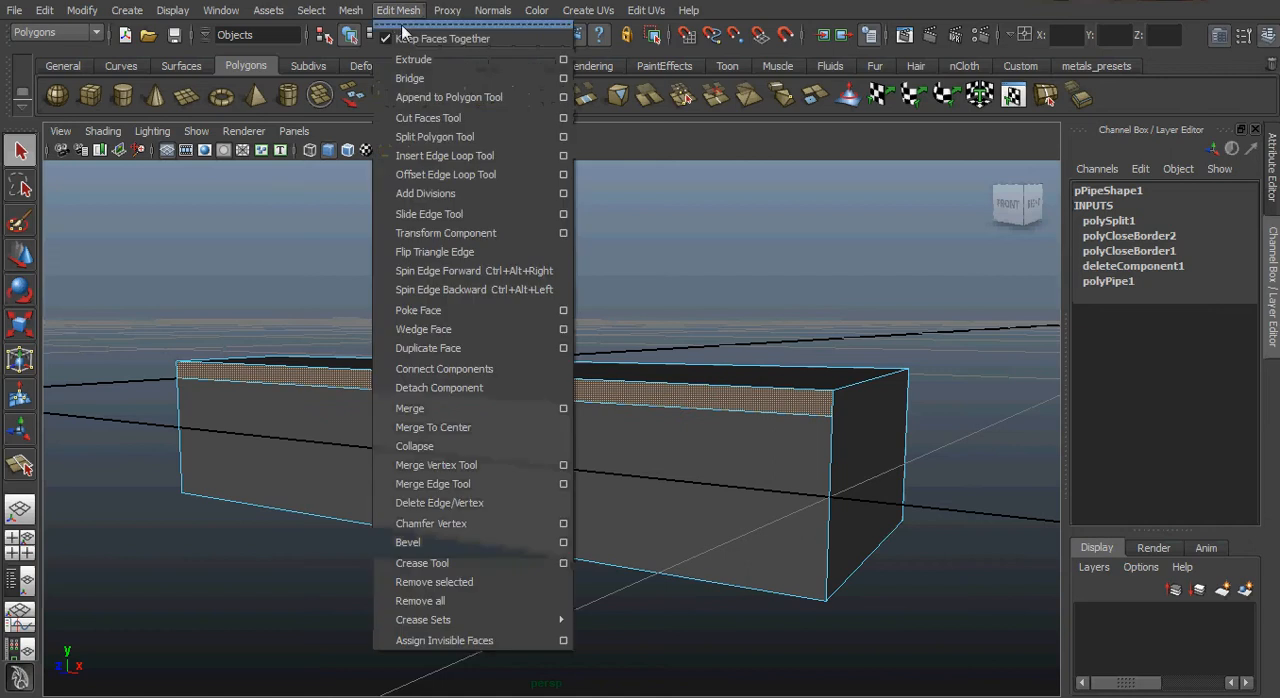
pyautogui.click(412, 57)
pyautogui.keyDown('alt'); pyautogui.moveTo(436, 430); pyautogui.dragTo(300, 449); pyautogui.keyUp('alt')
pyautogui.moveTo(557, 468); pyautogui.dragTo(610, 447, button='right')
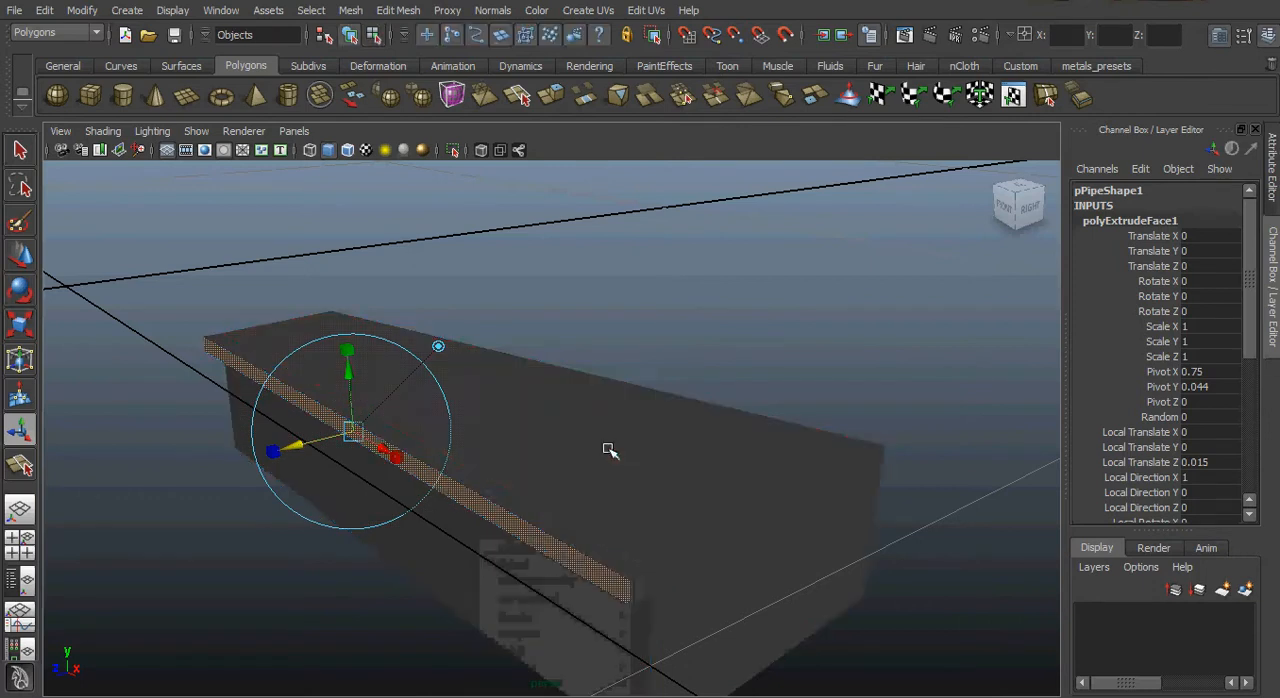
pyautogui.keyDown('alt'); pyautogui.moveTo(837, 471); pyautogui.dragTo(606, 413, button='right'); pyautogui.keyUp('alt')
pyautogui.keyDown('alt'); pyautogui.moveTo(606, 413); pyautogui.dragTo(570, 385); pyautogui.keyUp('alt')
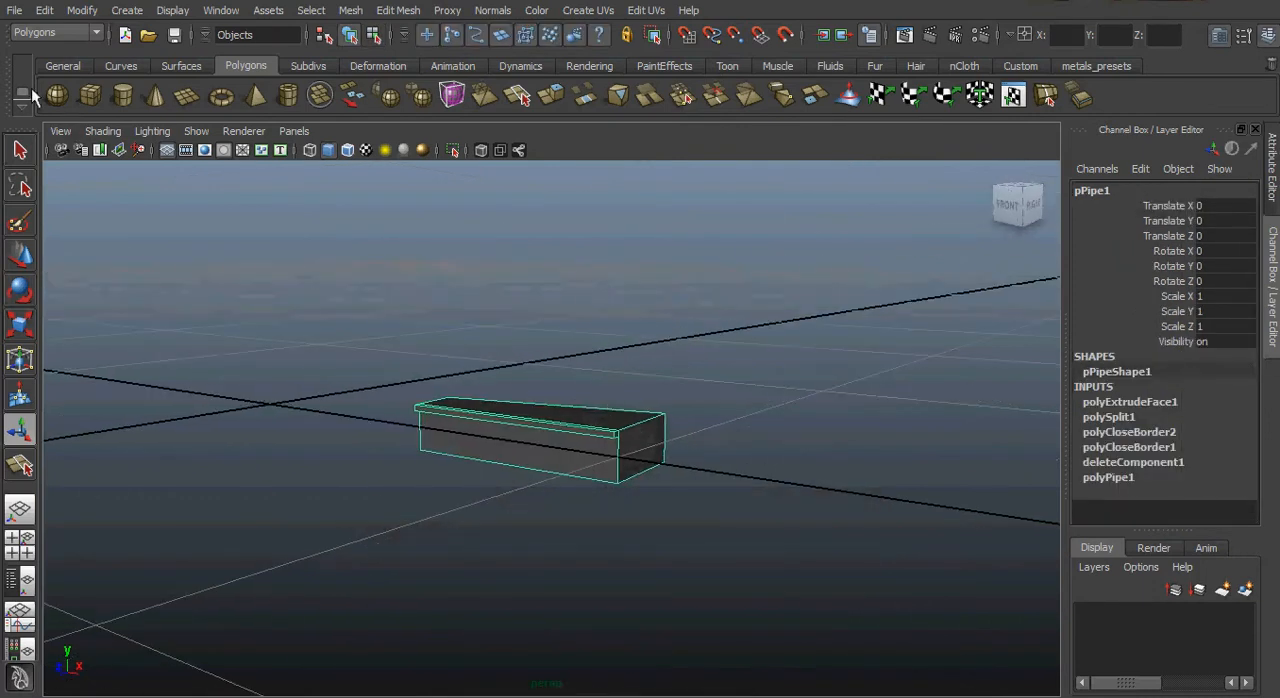
# Turn on Wireframe on Shaded display for the perspective view.
pyautogui.click(104, 131)
pyautogui.click(152, 310)
pyautogui.moveTo(437, 366)
pyautogui.keyDown('alt'); pyautogui.mouseDown()
pyautogui.moveTo(425, 390)
pyautogui.moveTo(617, 400)
pyautogui.mouseUp(); pyautogui.keyUp('alt')
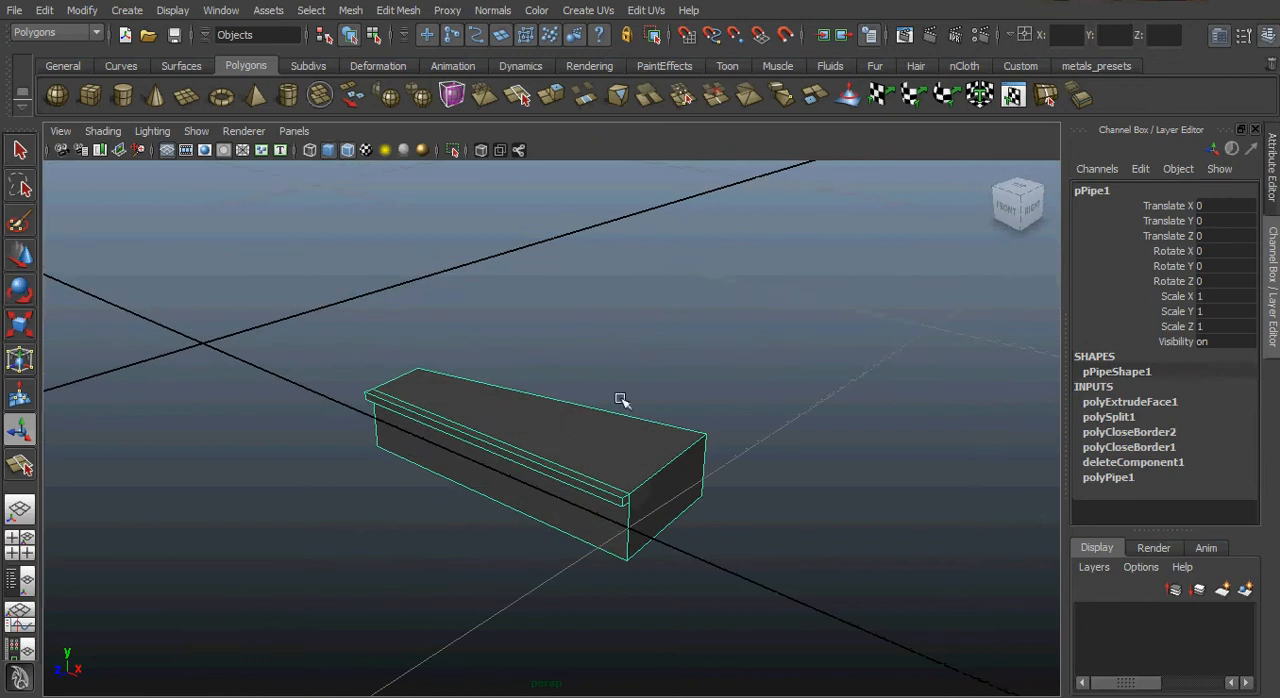
# Activate the Move tool and examine where the wedge's pivot lies relative to the grid origin.
pyautogui.click(20, 255)
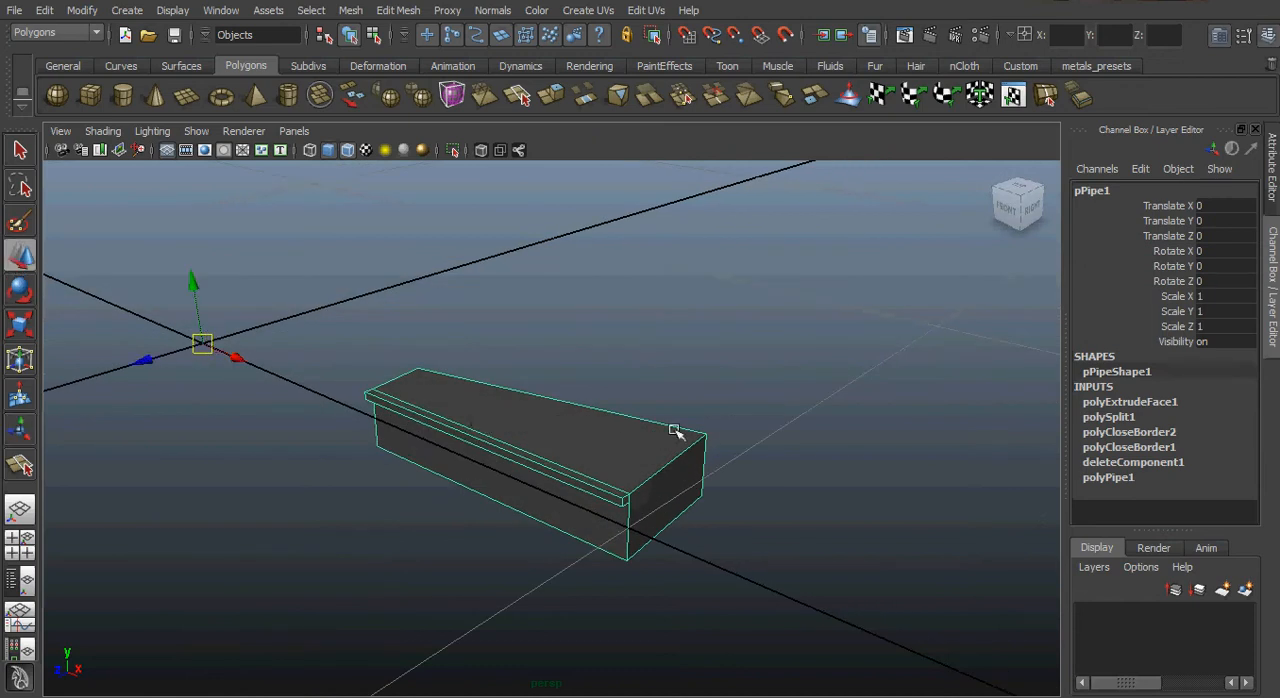
pyautogui.keyDown('alt'); pyautogui.moveTo(745, 424); pyautogui.dragTo(702, 425); pyautogui.keyUp('alt')
pyautogui.keyDown('alt'); pyautogui.moveTo(666, 441); pyautogui.dragTo(703, 428, button='middle'); pyautogui.keyUp('alt')
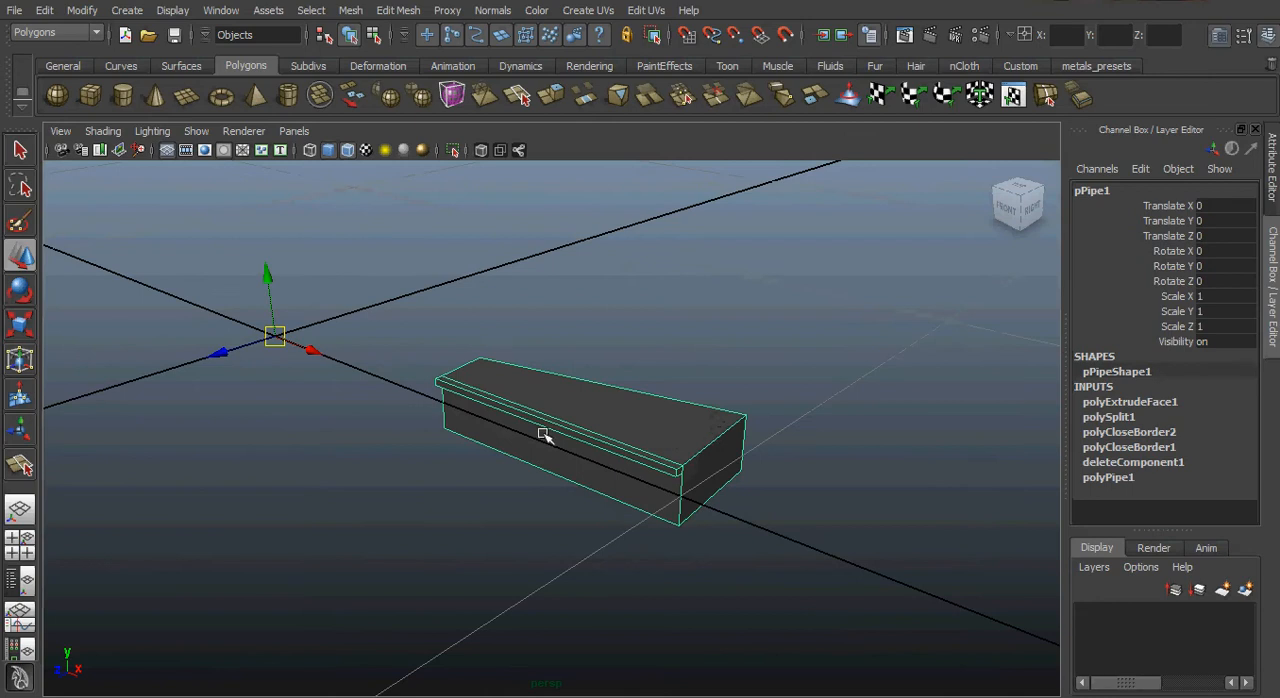
pyautogui.keyDown('alt'); pyautogui.moveTo(543, 434); pyautogui.dragTo(546, 439); pyautogui.keyUp('alt')
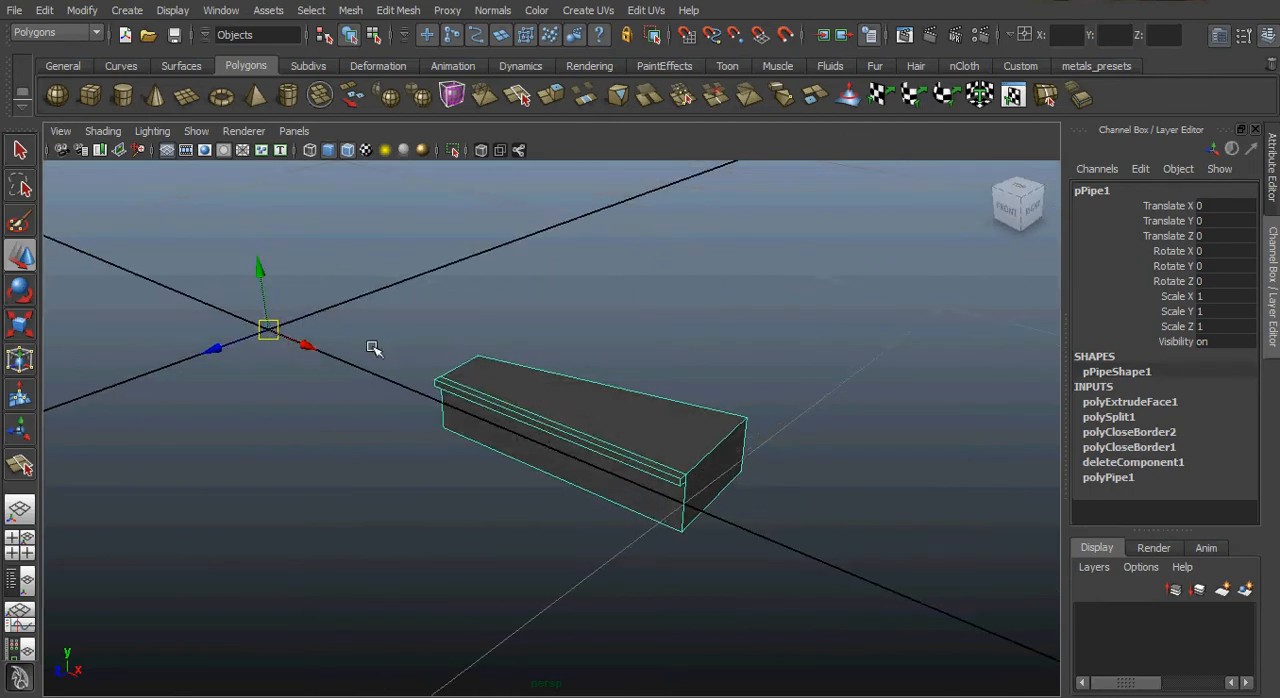
pyautogui.moveTo(298, 345)
pyautogui.keyDown('alt'); pyautogui.mouseDown()
pyautogui.moveTo(277, 367)
pyautogui.moveTo(280, 355)
pyautogui.mouseUp(); pyautogui.keyUp('alt')
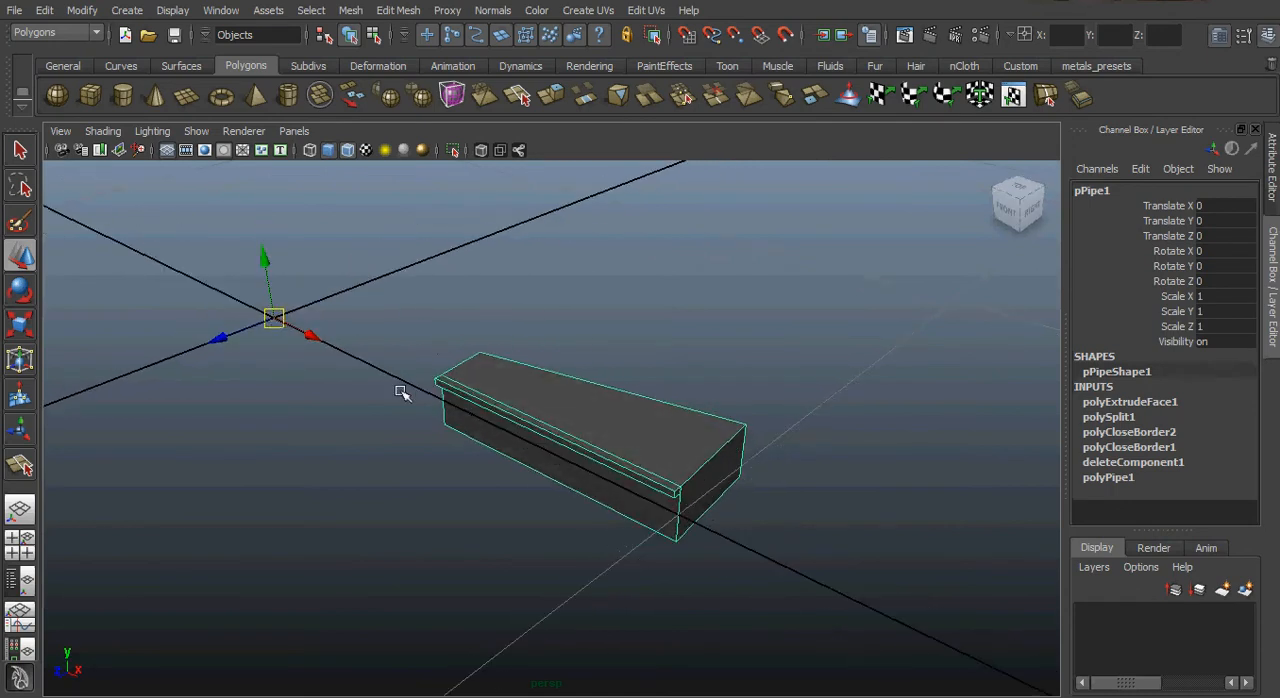
pyautogui.keyDown('alt'); pyautogui.moveTo(398, 388); pyautogui.dragTo(451, 467); pyautogui.keyUp('alt')
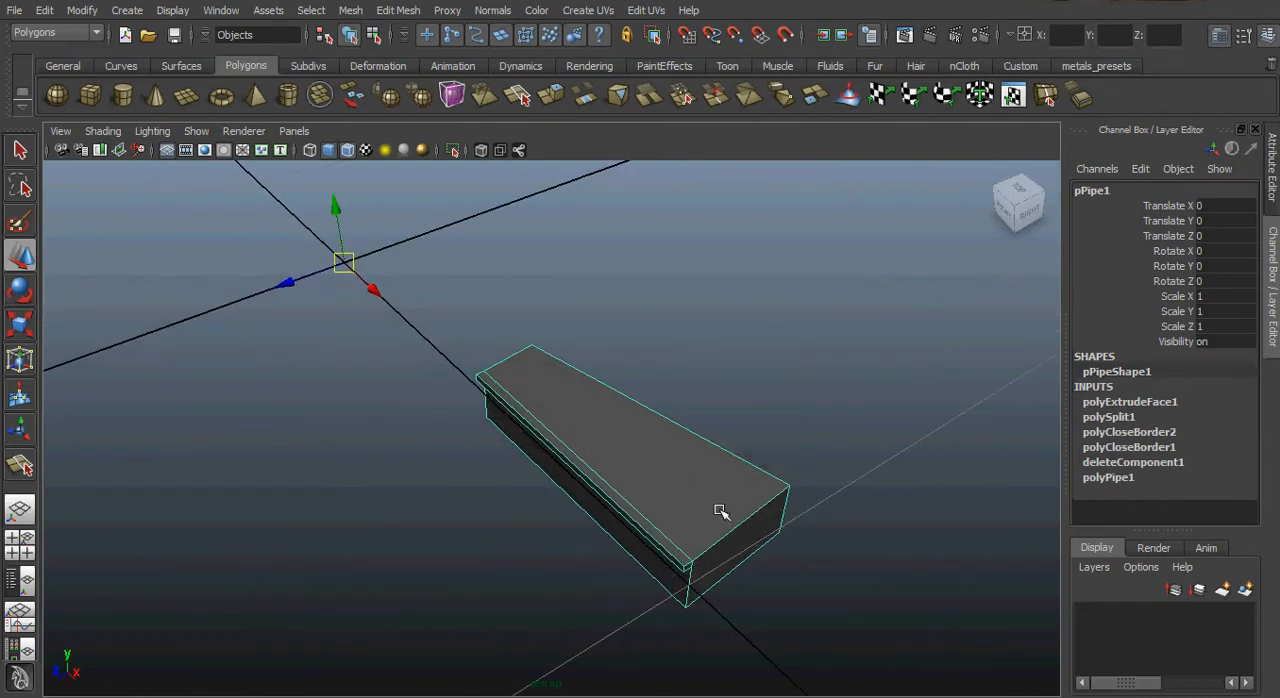
# Show the wedge's polyPipe1 construction settings and check its height against the side view of the step.
pyautogui.click(1117, 480)
pyautogui.keyDown('alt'); pyautogui.moveTo(771, 533); pyautogui.dragTo(683, 451); pyautogui.keyUp('alt')
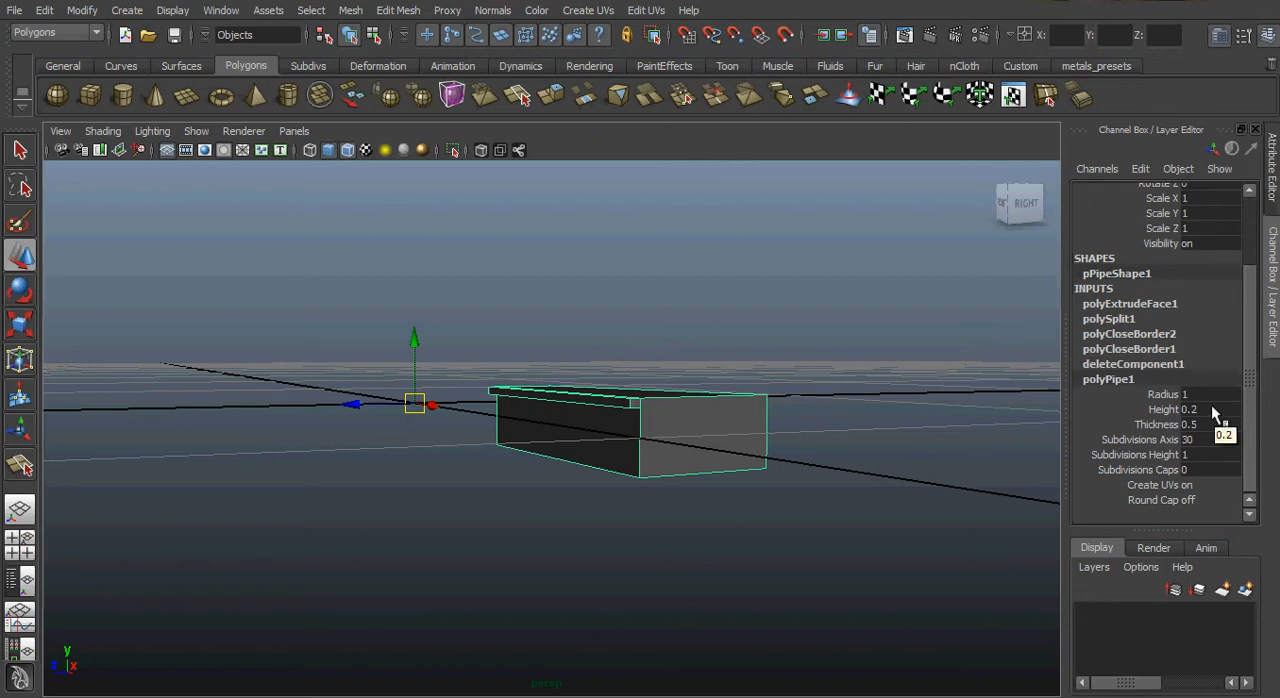
pyautogui.keyDown('alt'); pyautogui.moveTo(689, 483); pyautogui.dragTo(654, 435); pyautogui.keyUp('alt')
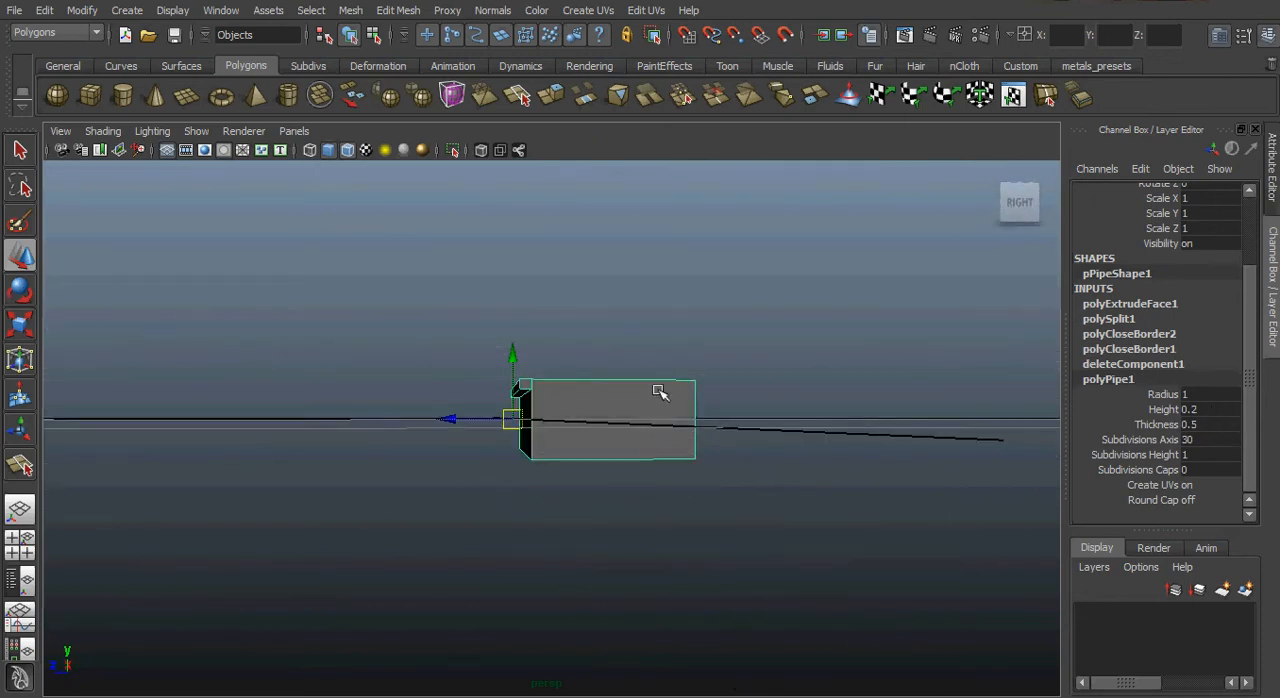
pyautogui.keyDown('alt'); pyautogui.moveTo(623, 400); pyautogui.dragTo(647, 425); pyautogui.keyUp('alt')
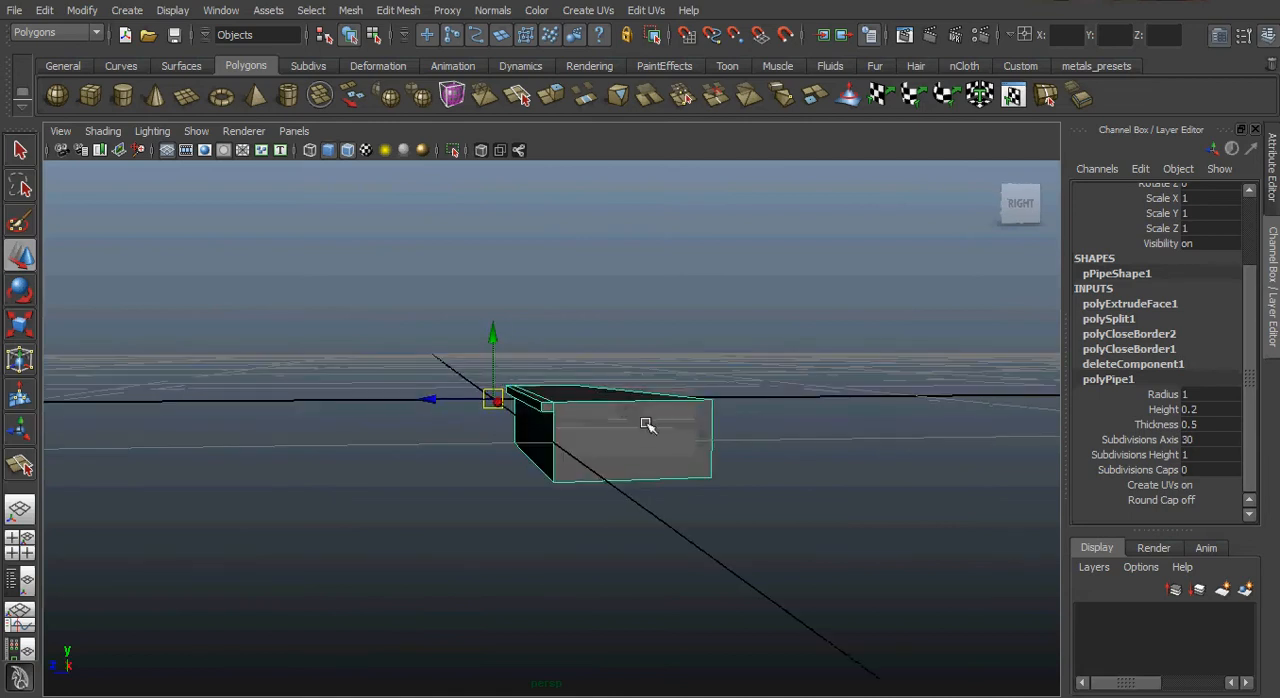
# Open the Duplicate Special options for the wedge and reset all settings to their defaults.
pyautogui.click(44, 12)
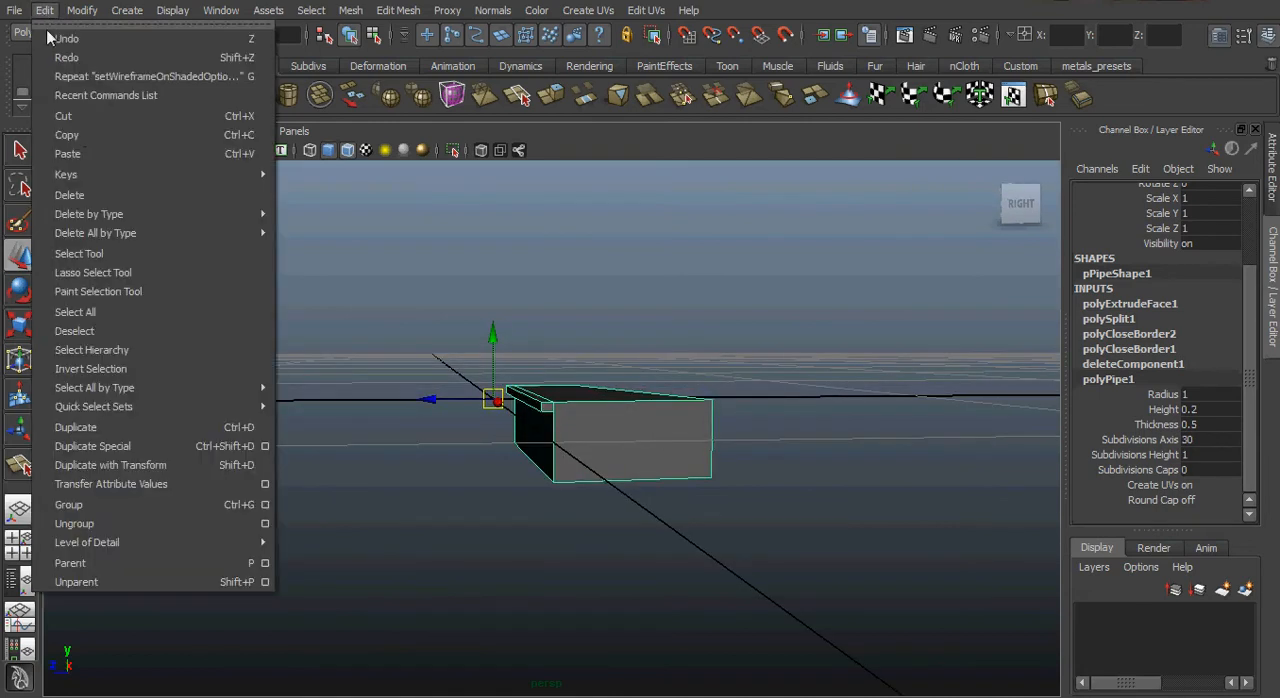
pyautogui.click(272, 446)
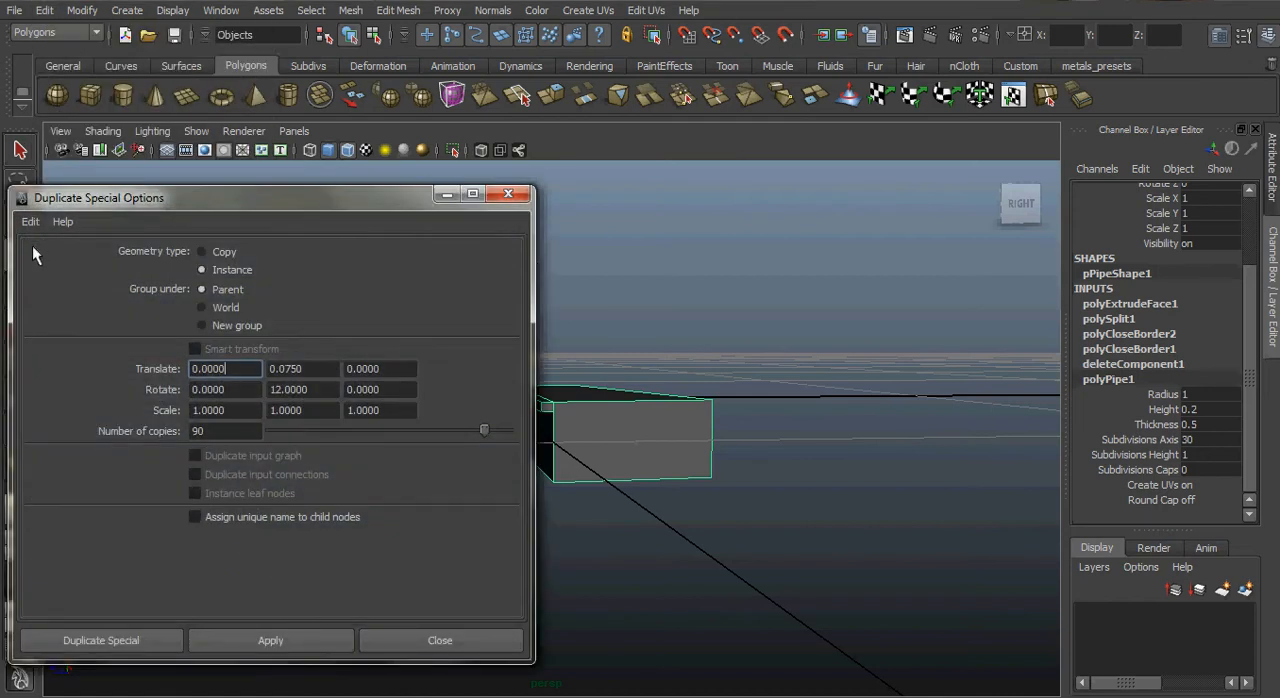
pyautogui.click(30, 221)
pyautogui.click(70, 260)
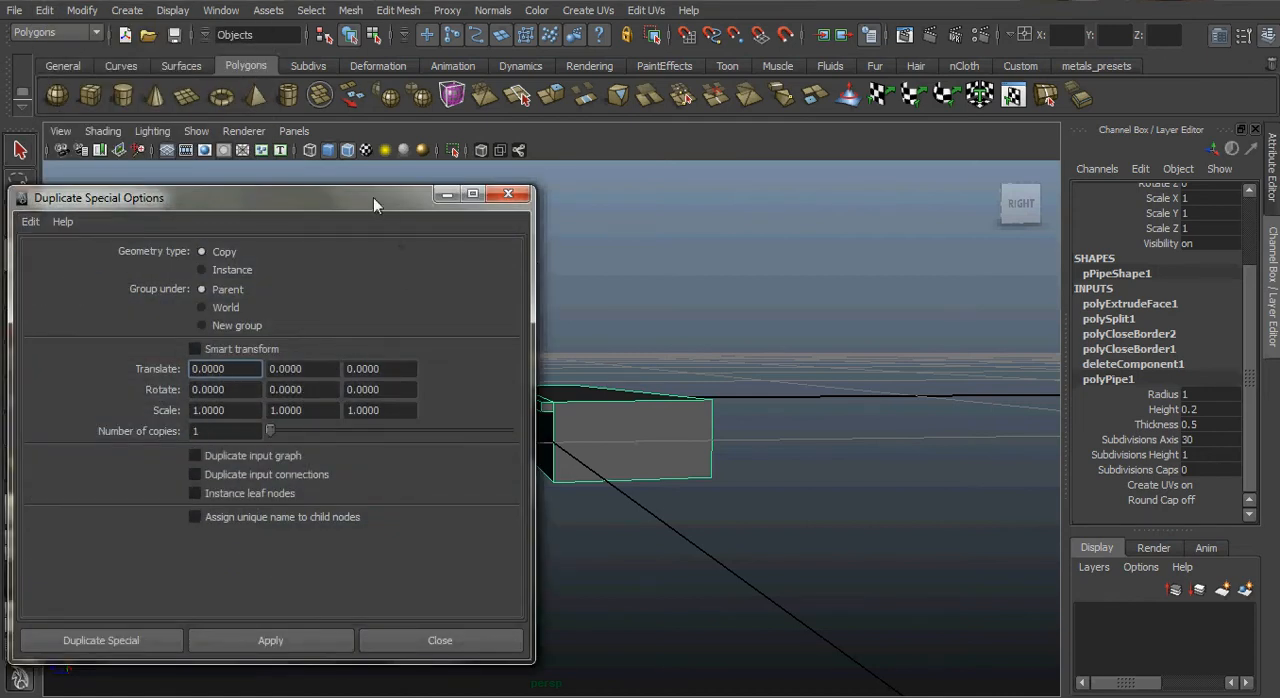
pyautogui.moveTo(373, 198); pyautogui.dragTo(399, 206)
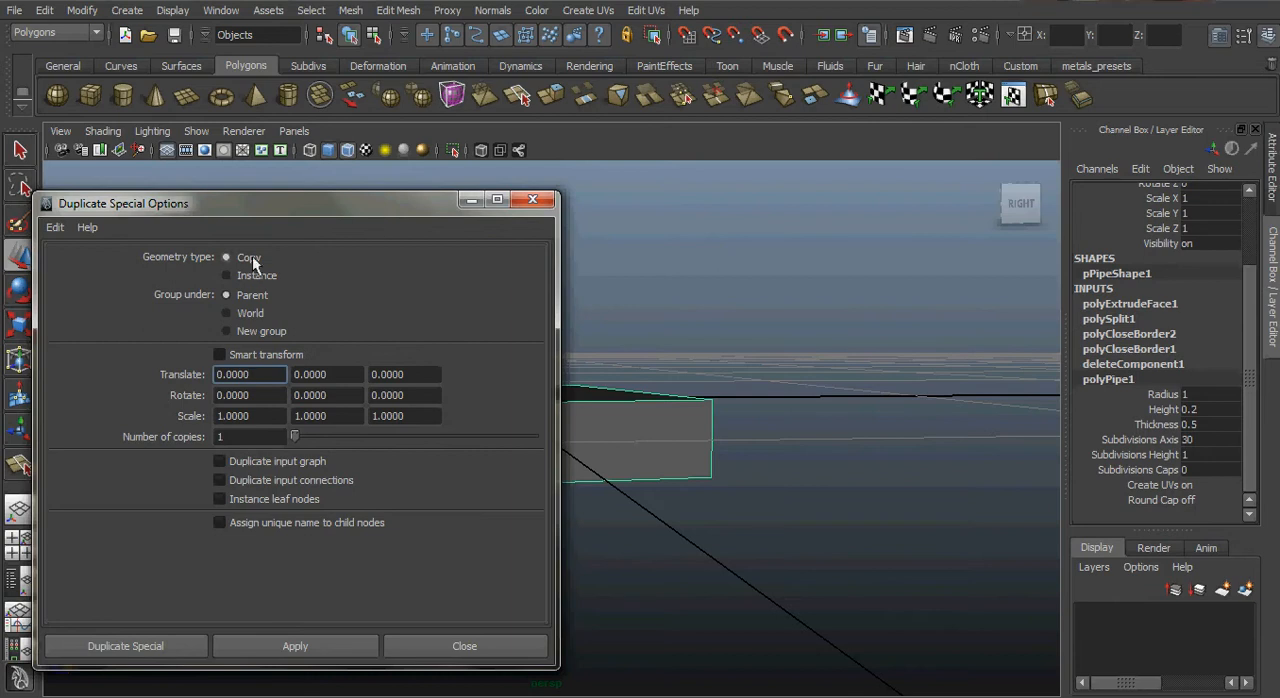
pyautogui.keyDown('alt'); pyautogui.moveTo(744, 418); pyautogui.dragTo(880, 423); pyautogui.keyUp('alt')
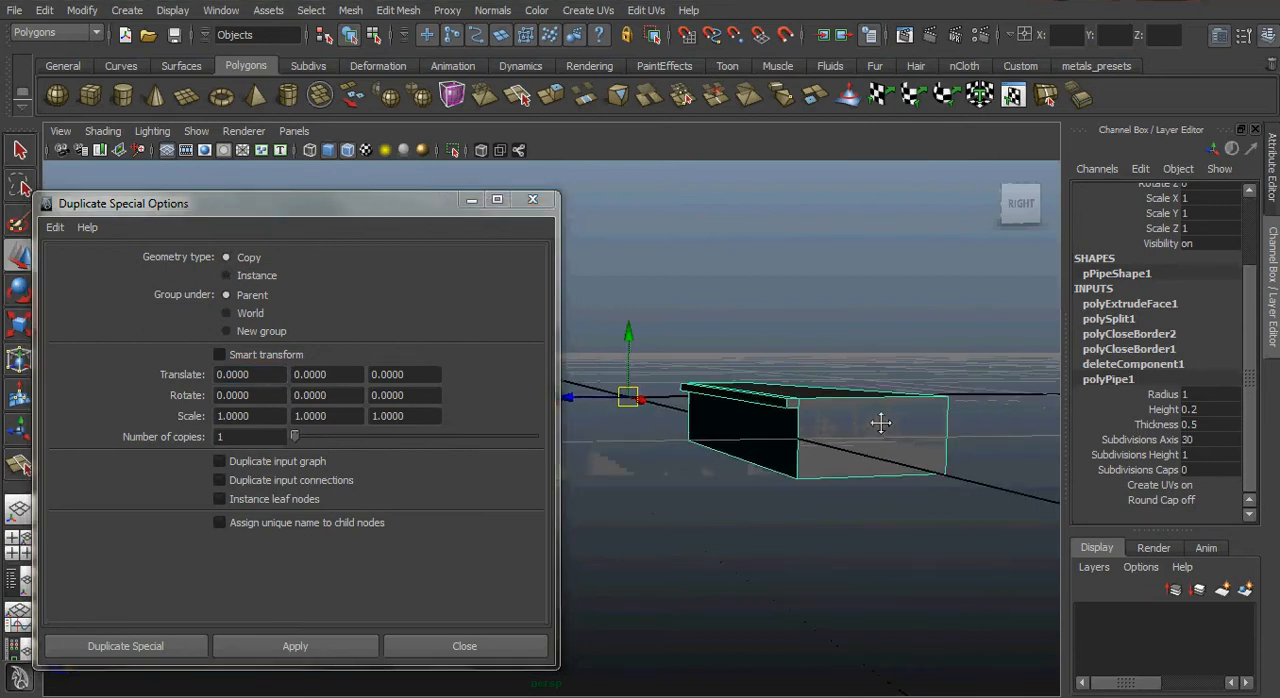
pyautogui.moveTo(404, 211); pyautogui.dragTo(429, 202)
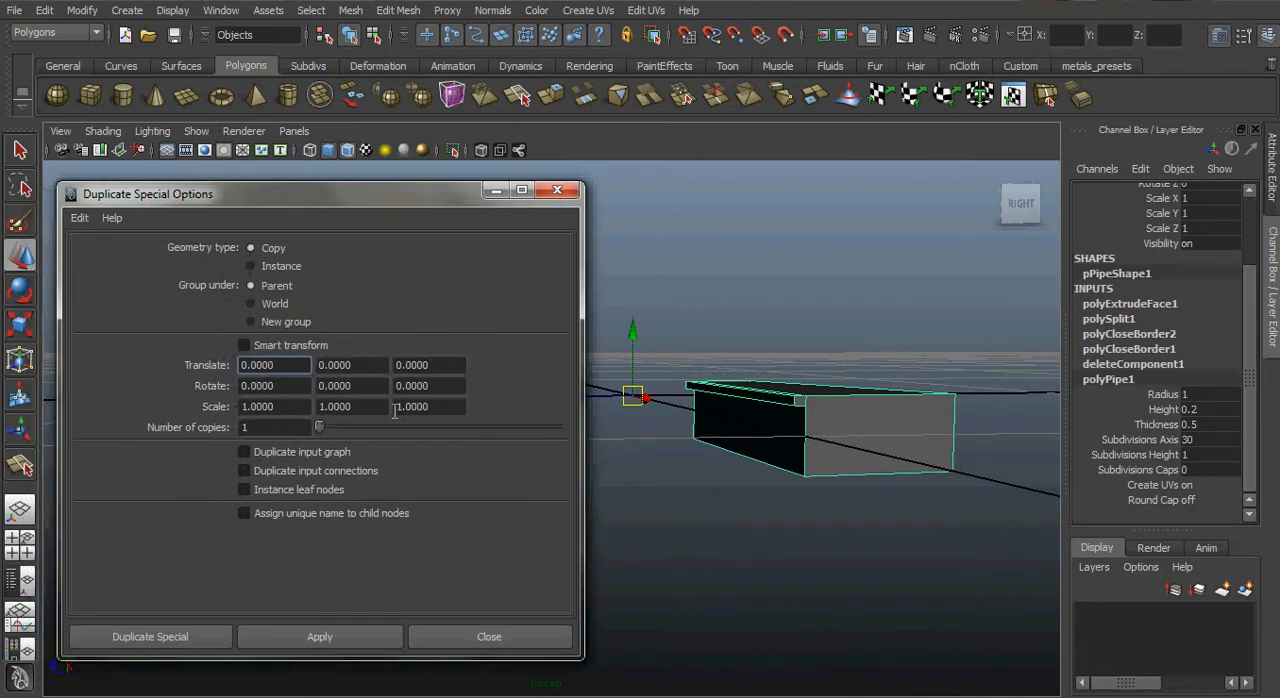
# Set the duplicates' Y translation to 0.1 and the number of copies to 90.
pyautogui.click(371, 366)
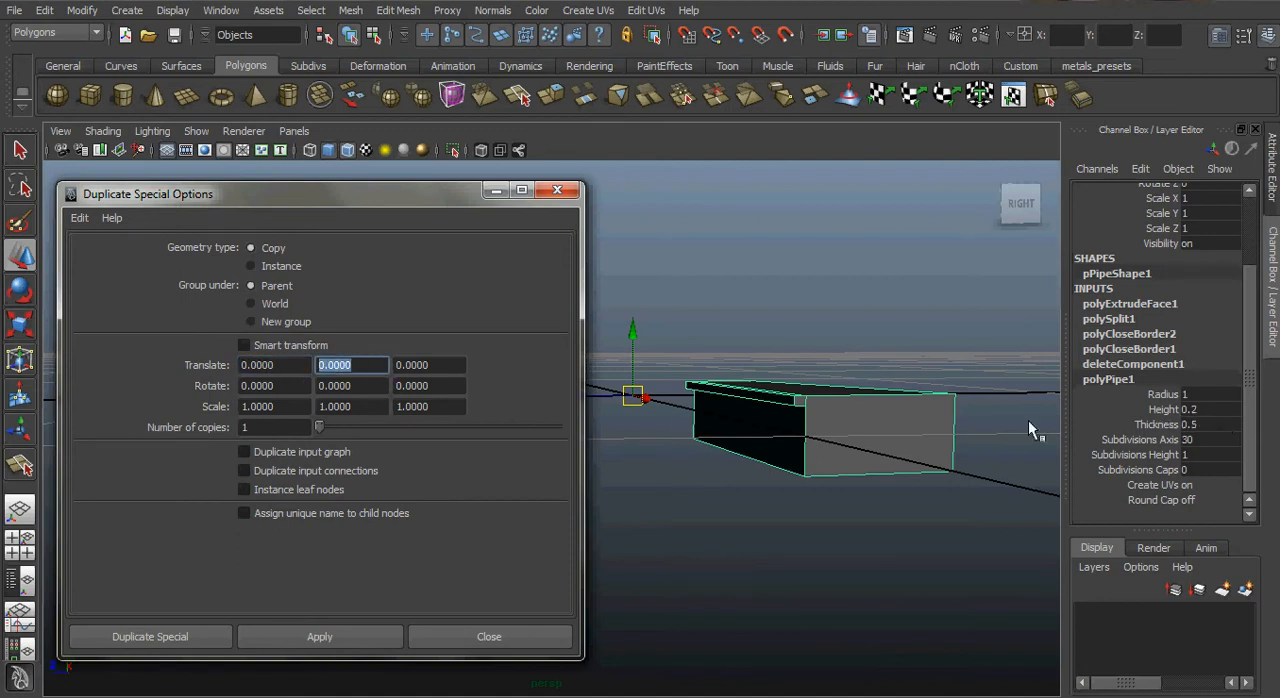
pyautogui.write('0.1')
pyautogui.click(267, 429)
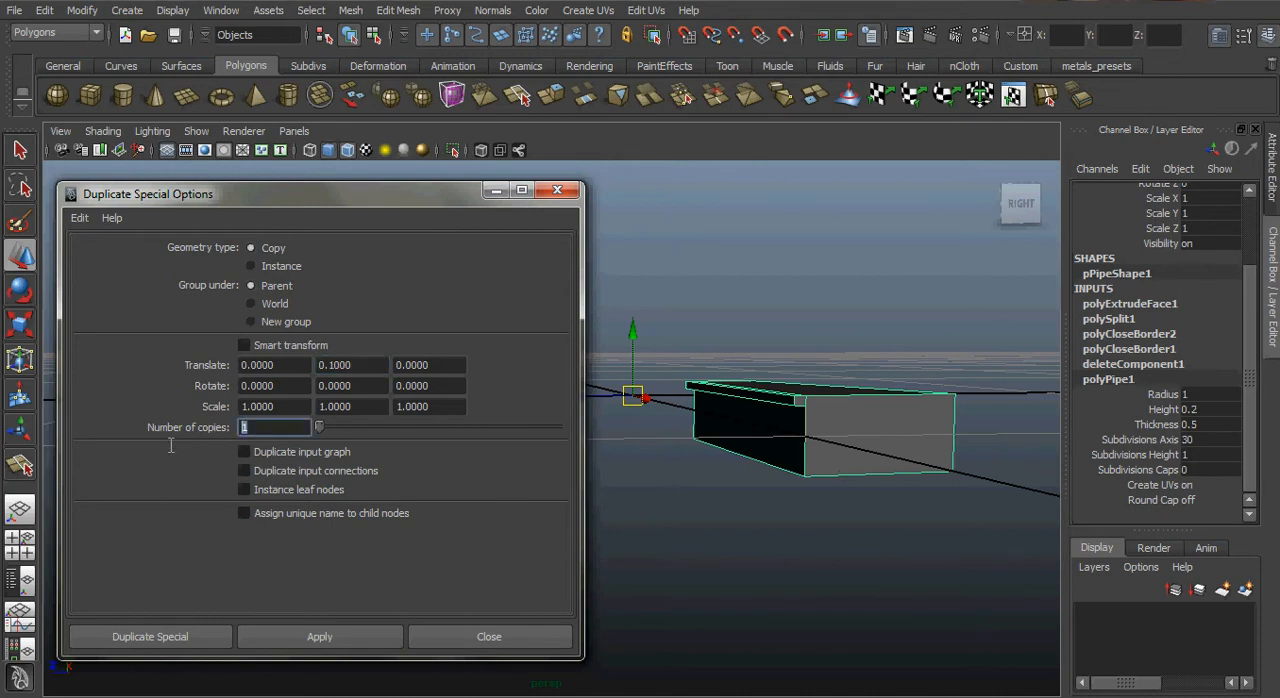
pyautogui.press('BackSpace')
pyautogui.write('90')
pyautogui.press('Return')
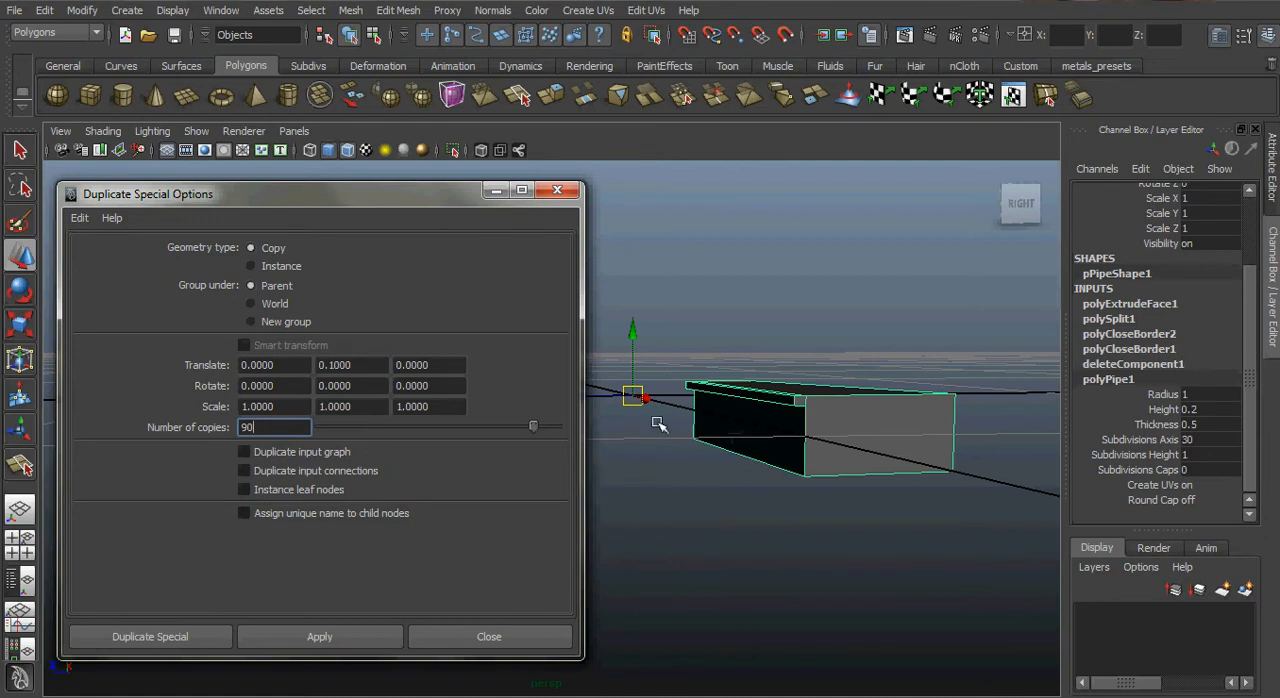
# Switch to the Windows calculator, divide 360 by 30 to get the rotation angle per step, and minimize it.
pyautogui.click(274, 697)
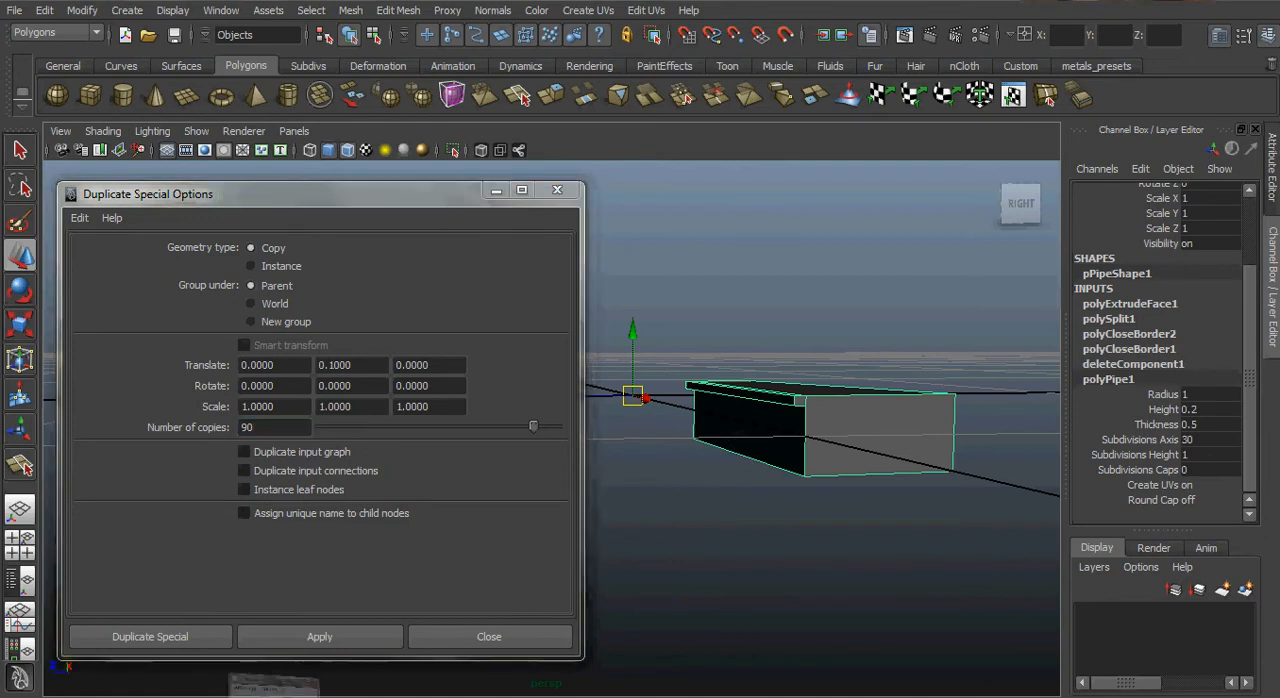
pyautogui.click(700, 478)
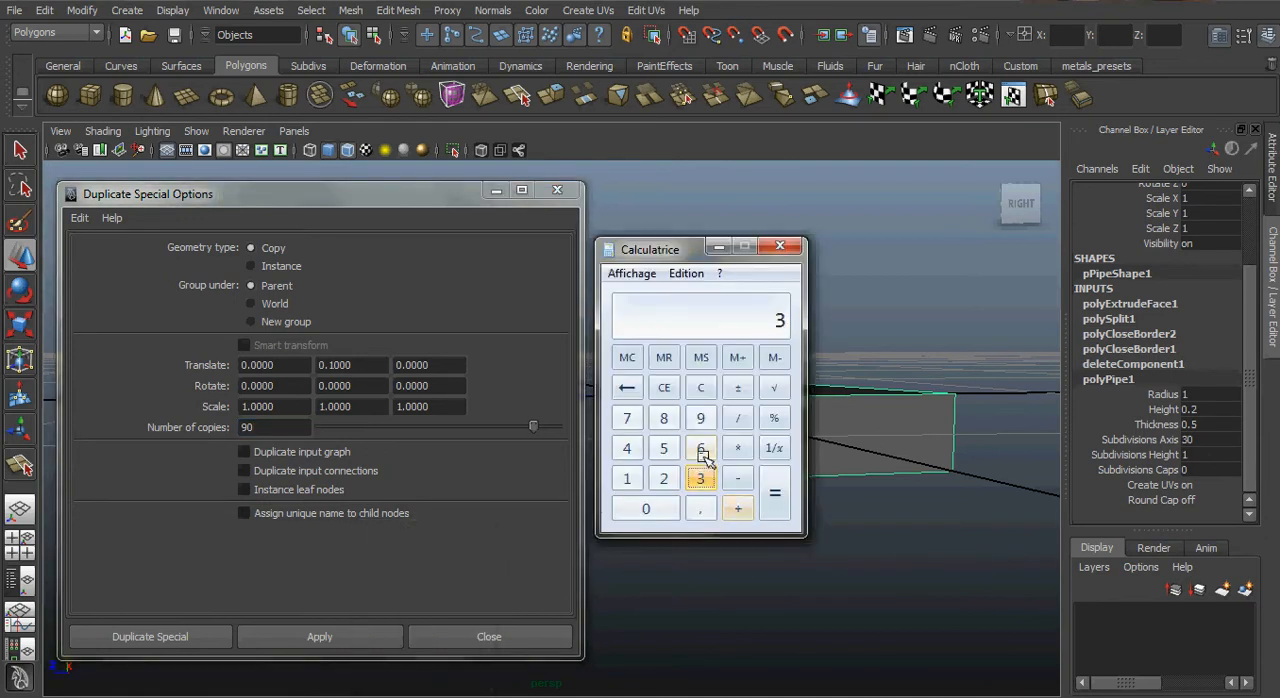
pyautogui.click(700, 448)
pyautogui.click(640, 510)
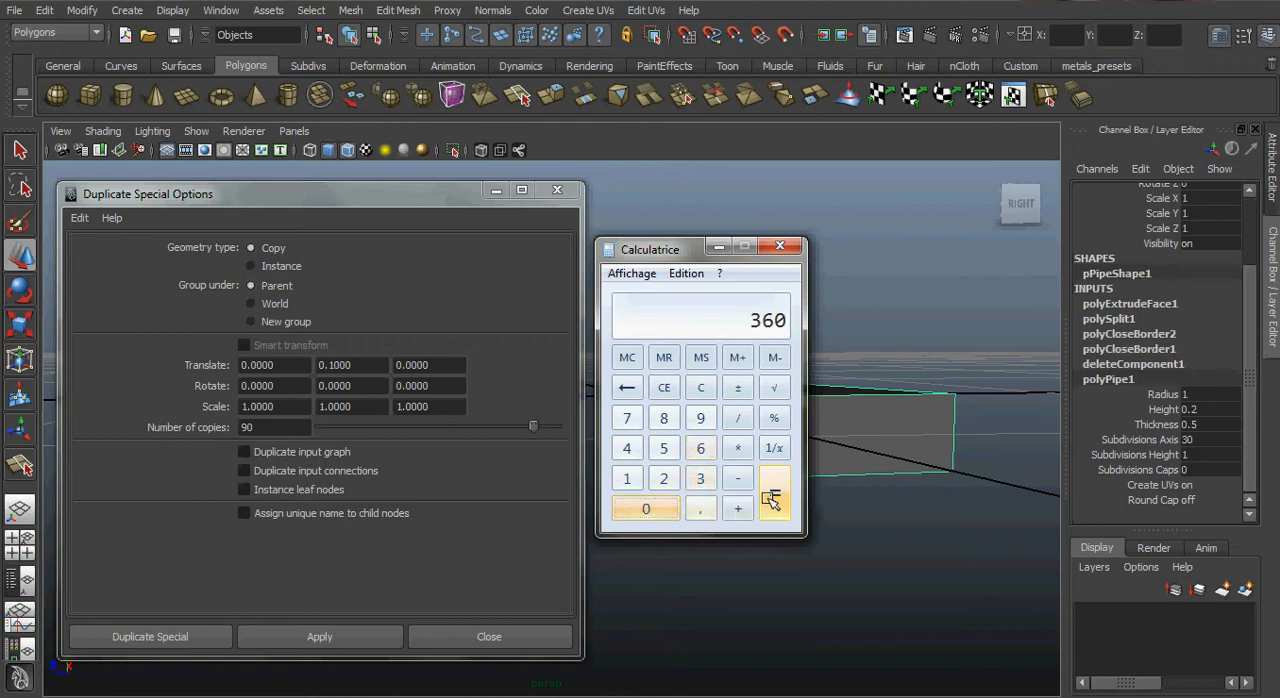
pyautogui.click(737, 420)
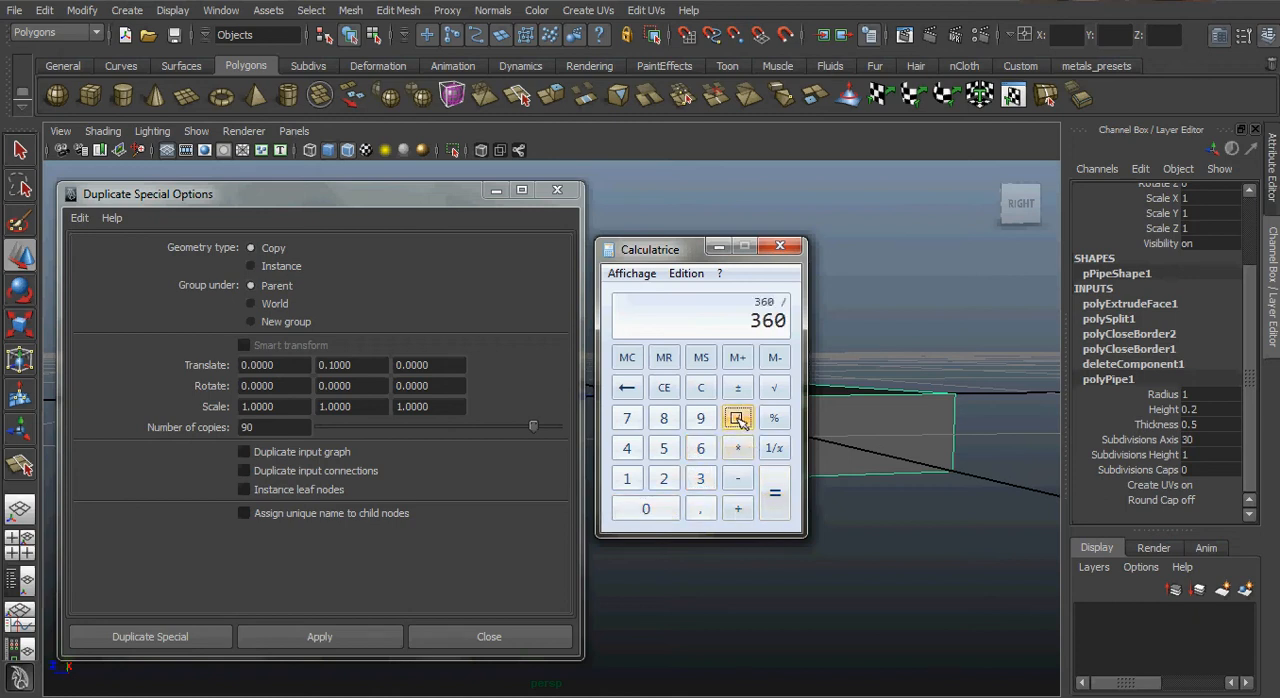
pyautogui.click(700, 478)
pyautogui.click(650, 509)
pyautogui.click(770, 500)
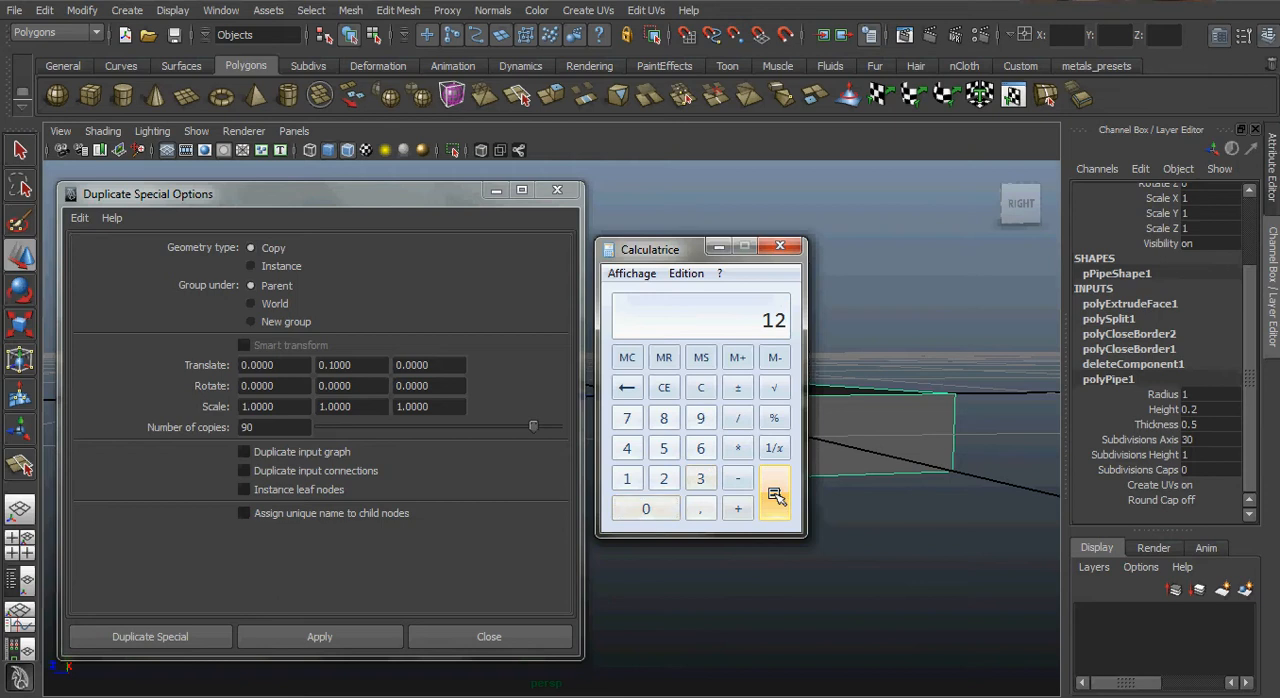
pyautogui.click(720, 252)
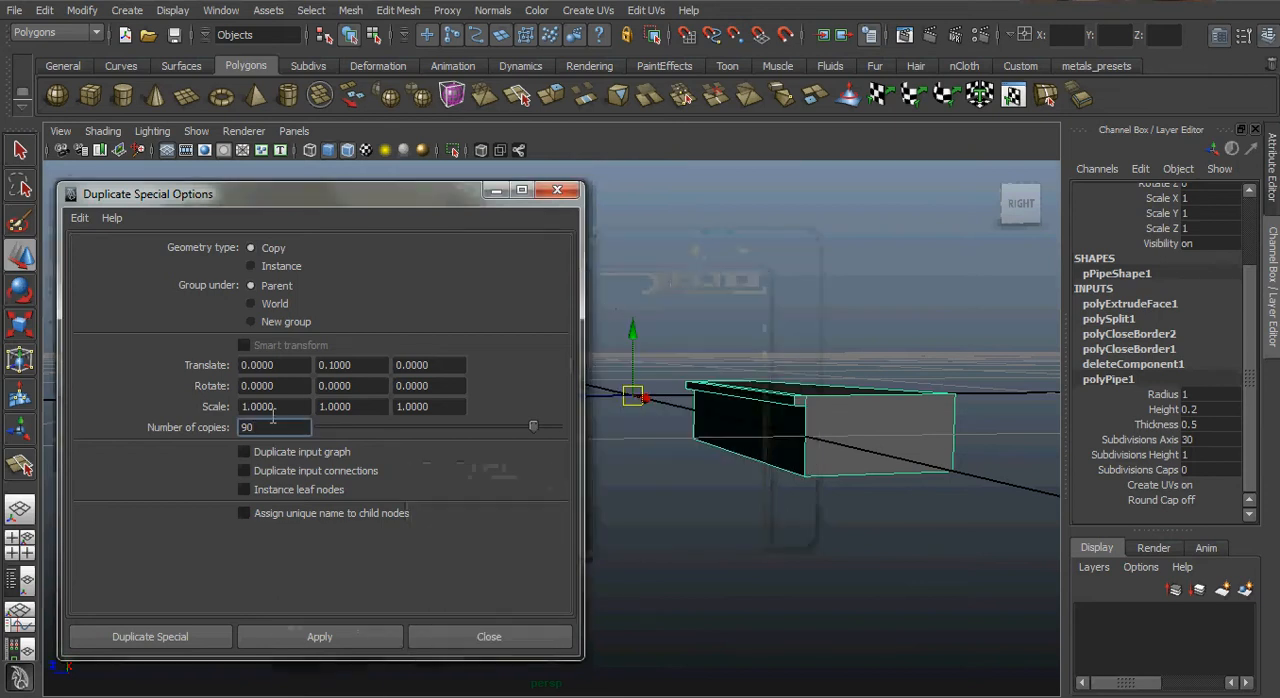
# Set the duplicates' Y rotation to 12, apply the duplication to the wedge and close the options.
pyautogui.moveTo(368, 386); pyautogui.dragTo(195, 391)
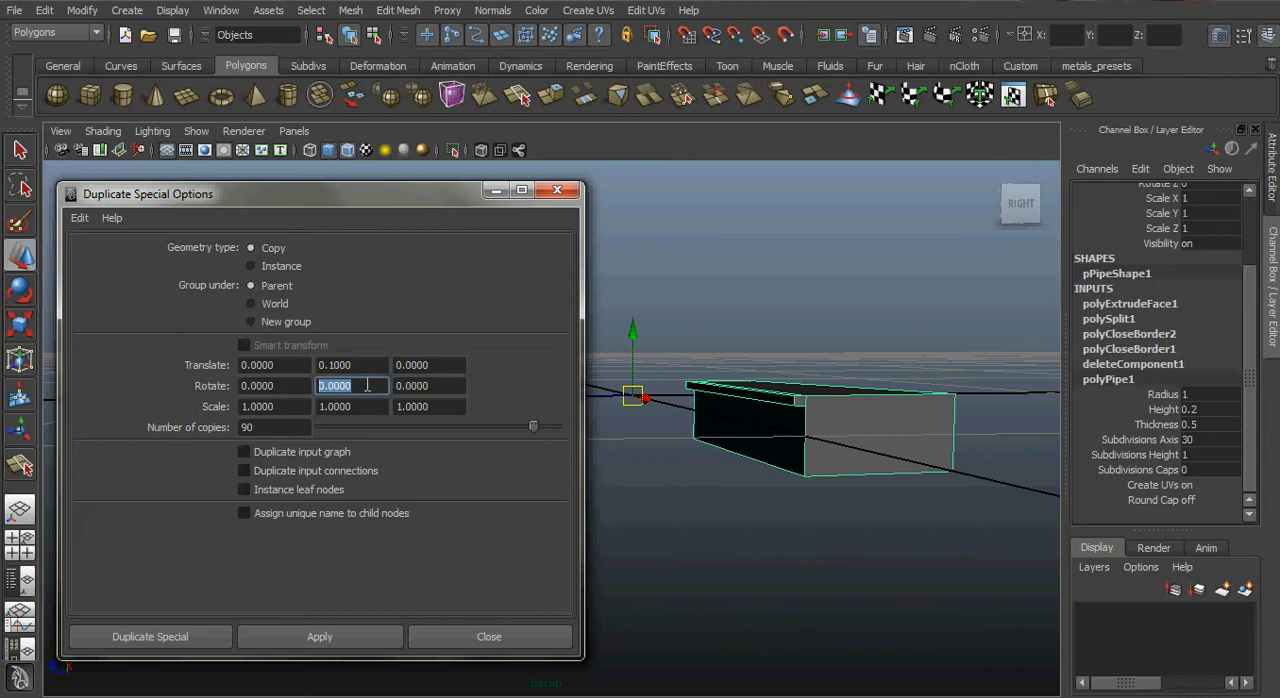
pyautogui.write('12')
pyautogui.press('Tab')
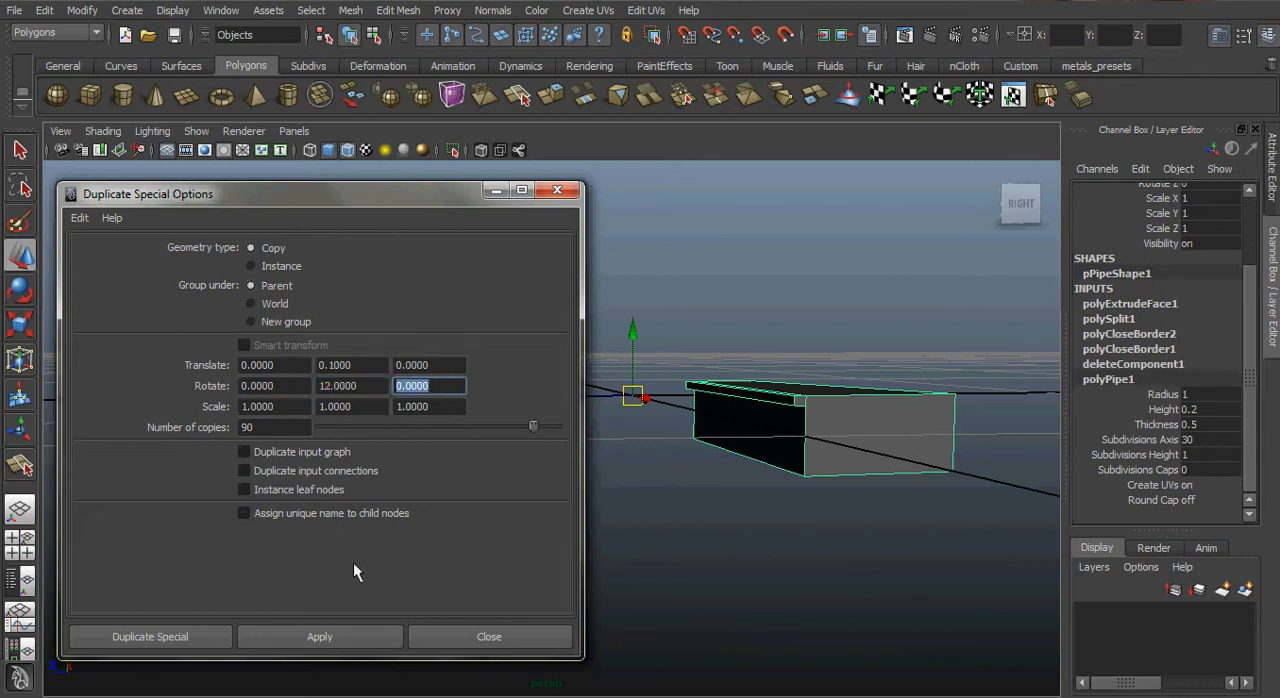
pyautogui.click(366, 639)
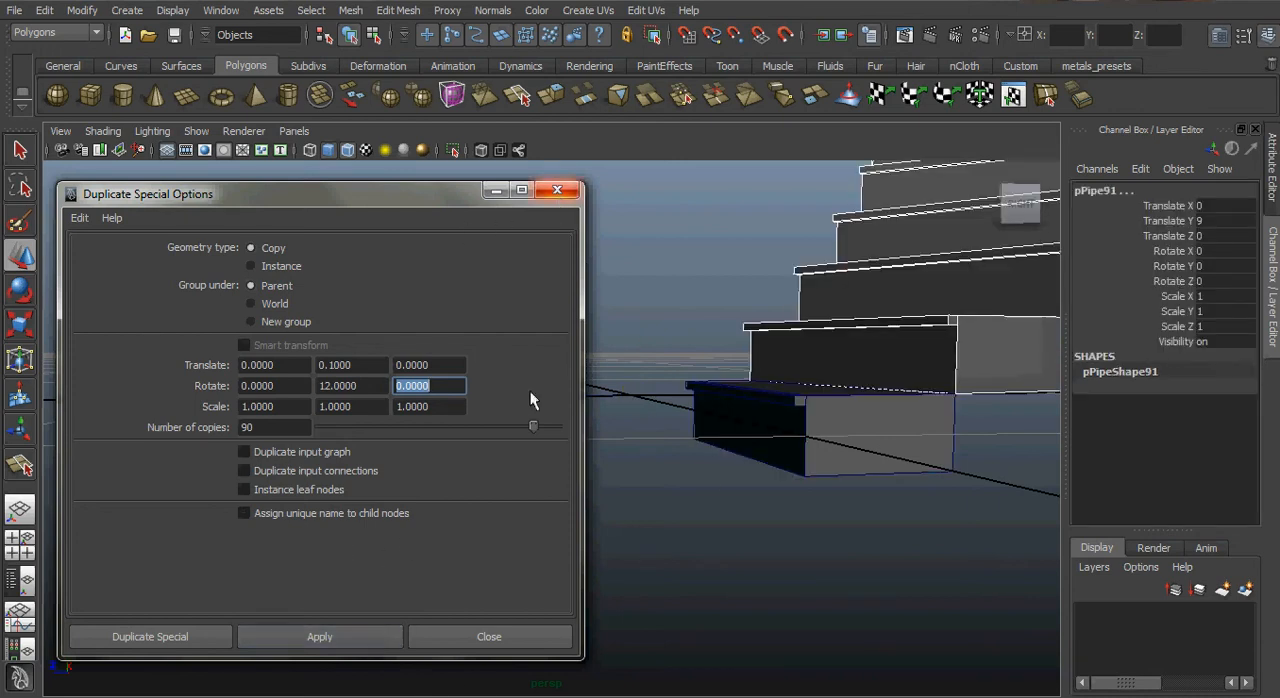
pyautogui.click(489, 636)
# Examine the spiral of duplicated steps from several angles and distances, and clear the selection.
pyautogui.keyDown('alt'); pyautogui.moveTo(771, 526); pyautogui.dragTo(490, 446); pyautogui.keyUp('alt')
pyautogui.keyDown('alt'); pyautogui.moveTo(735, 462); pyautogui.dragTo(430, 322, button='right'); pyautogui.keyUp('alt')
pyautogui.keyDown('alt'); pyautogui.moveTo(488, 367); pyautogui.dragTo(515, 578, button='middle'); pyautogui.keyUp('alt')
pyautogui.keyDown('alt'); pyautogui.moveTo(746, 550); pyautogui.dragTo(574, 449, button='right'); pyautogui.keyUp('alt')
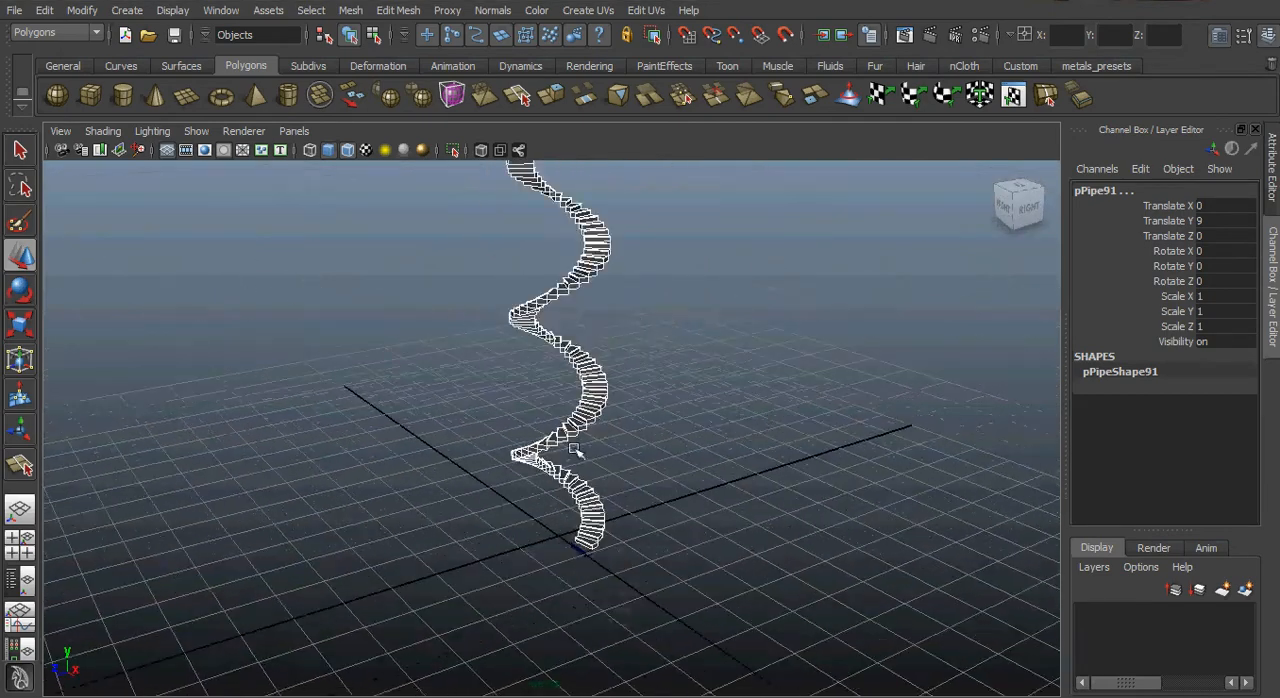
pyautogui.keyDown('alt'); pyautogui.moveTo(574, 449); pyautogui.dragTo(418, 430); pyautogui.keyUp('alt')
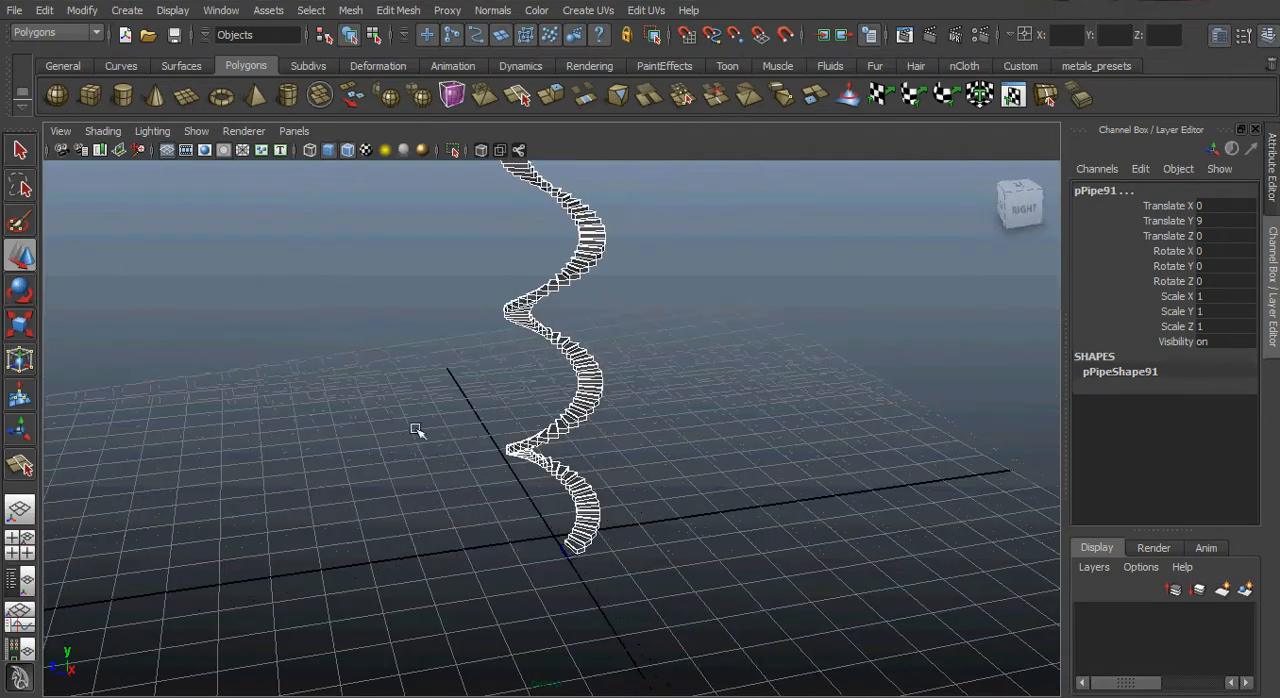
pyautogui.keyDown('alt'); pyautogui.moveTo(418, 430); pyautogui.dragTo(883, 503, button='right'); pyautogui.keyUp('alt')
pyautogui.moveTo(740, 495)
pyautogui.keyDown('alt'); pyautogui.mouseDown()
pyautogui.moveTo(666, 494)
pyautogui.moveTo(750, 503)
pyautogui.mouseUp(); pyautogui.keyUp('alt')
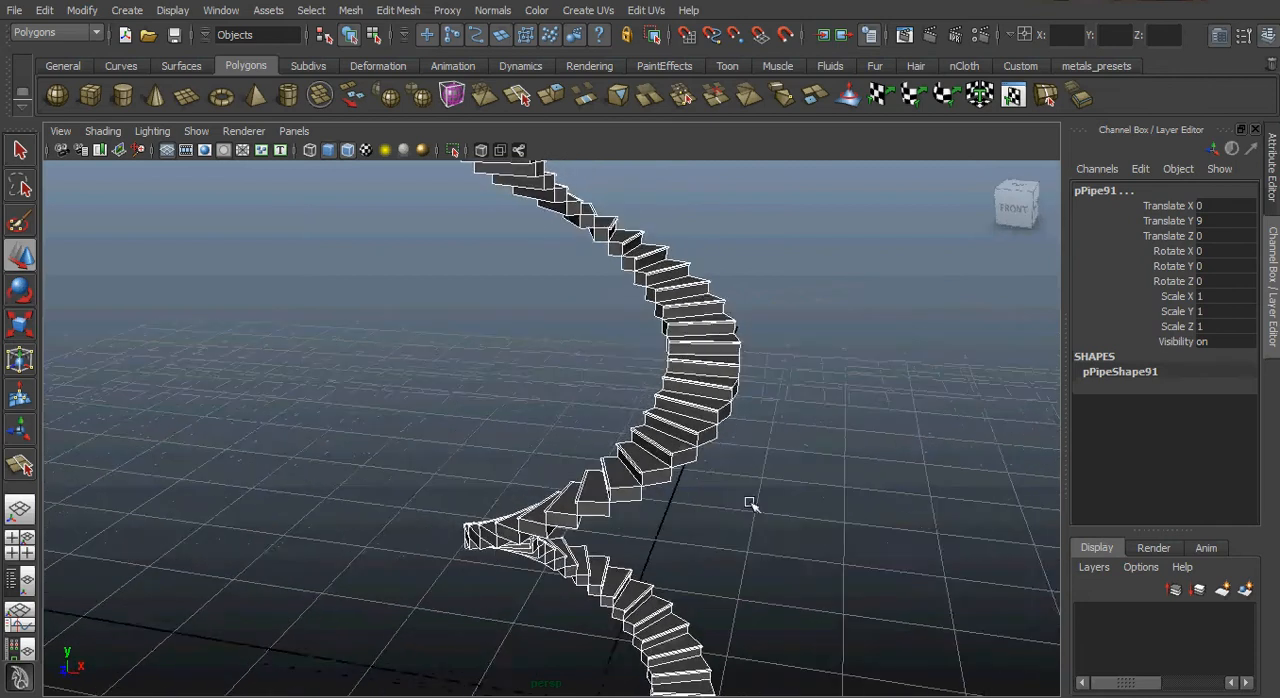
pyautogui.keyDown('alt'); pyautogui.moveTo(750, 503); pyautogui.dragTo(429, 431, button='right'); pyautogui.keyUp('alt')
pyautogui.keyDown('alt'); pyautogui.moveTo(703, 420); pyautogui.dragTo(543, 472); pyautogui.keyUp('alt')
pyautogui.click(660, 497)
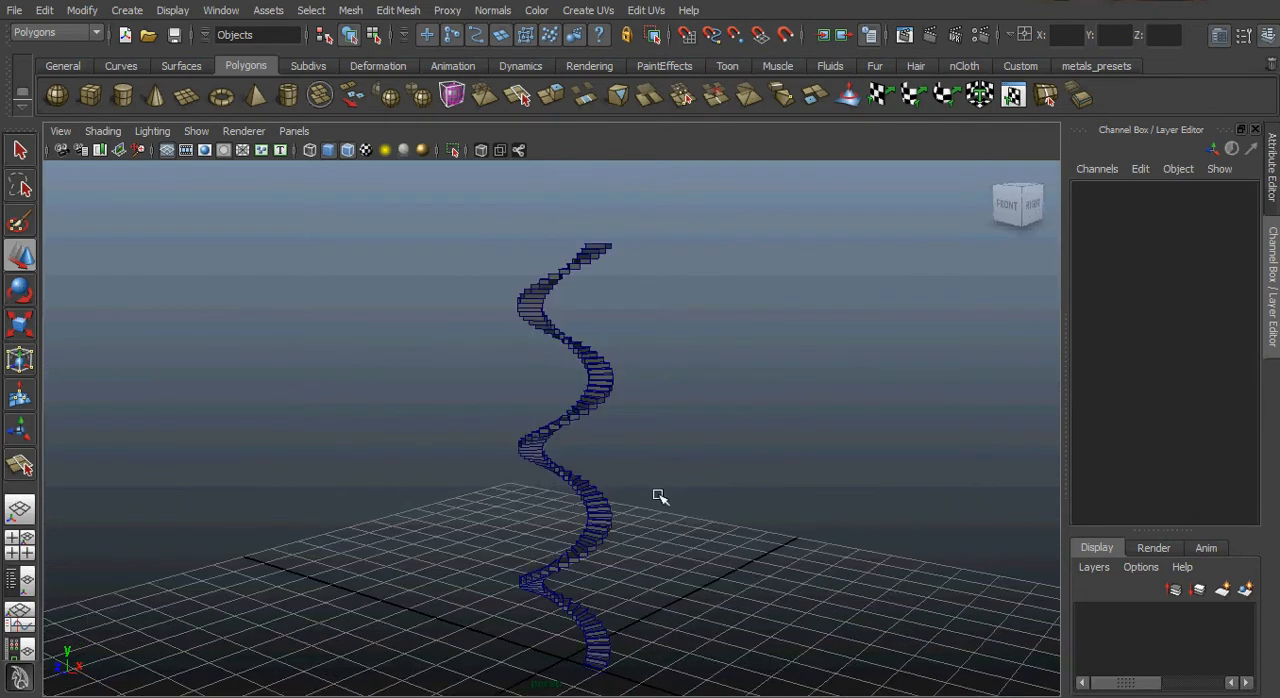
# Inspect the lowest steps of the spiral staircase up close, along with the empty centre around the origin.
pyautogui.keyDown('alt'); pyautogui.moveTo(752, 535); pyautogui.dragTo(823, 547, button='right'); pyautogui.keyUp('alt')
pyautogui.keyDown('alt'); pyautogui.moveTo(688, 691); pyautogui.dragTo(713, 356, button='middle'); pyautogui.keyUp('alt')
pyautogui.keyDown('alt'); pyautogui.moveTo(530, 425); pyautogui.dragTo(990, 485, button='right'); pyautogui.keyUp('alt')
pyautogui.keyDown('alt'); pyautogui.moveTo(359, 440); pyautogui.dragTo(457, 438, button='right'); pyautogui.keyUp('alt')
pyautogui.keyDown('alt'); pyautogui.moveTo(618, 523); pyautogui.dragTo(481, 449, button='middle'); pyautogui.keyUp('alt')
pyautogui.keyDown('alt'); pyautogui.moveTo(446, 442); pyautogui.dragTo(735, 478, button='right'); pyautogui.keyUp('alt')
pyautogui.keyDown('alt'); pyautogui.moveTo(529, 503); pyautogui.dragTo(500, 497); pyautogui.keyUp('alt')
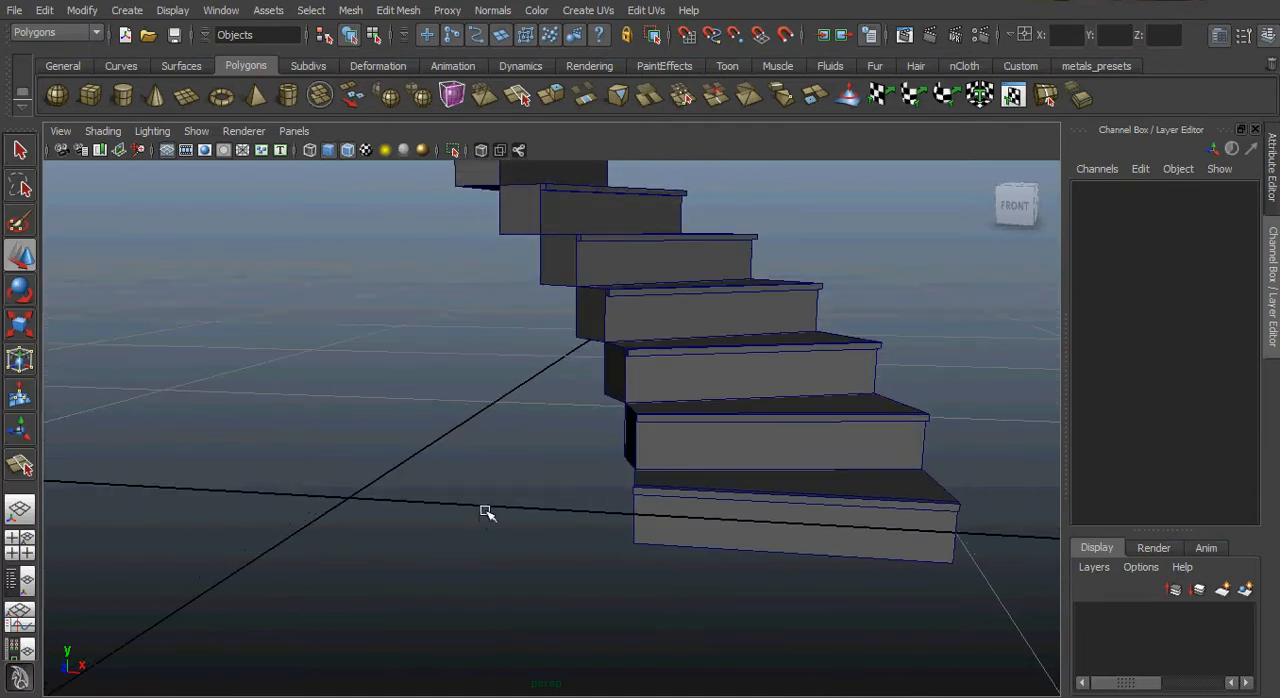
pyautogui.keyDown('alt'); pyautogui.moveTo(486, 514); pyautogui.dragTo(435, 402); pyautogui.keyUp('alt')
# Create a polygon cylinder at the origin and set its radius to 0.01.
pyautogui.click(123, 97)
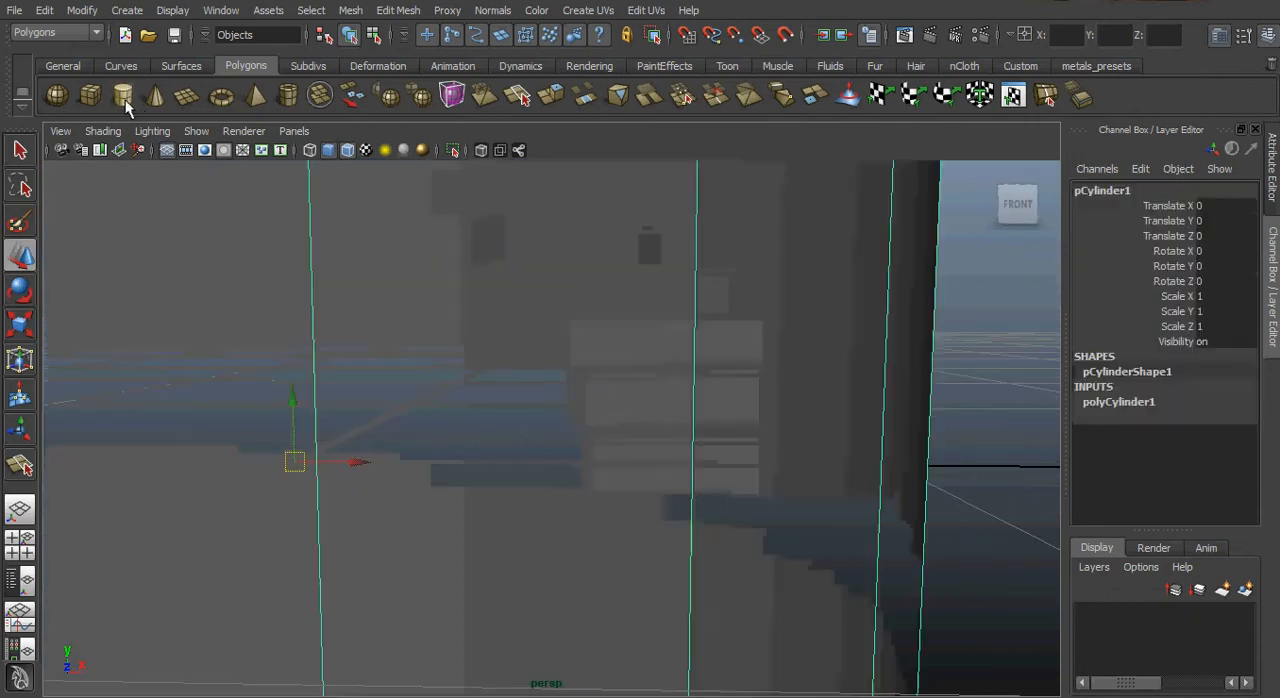
pyautogui.click(1125, 403)
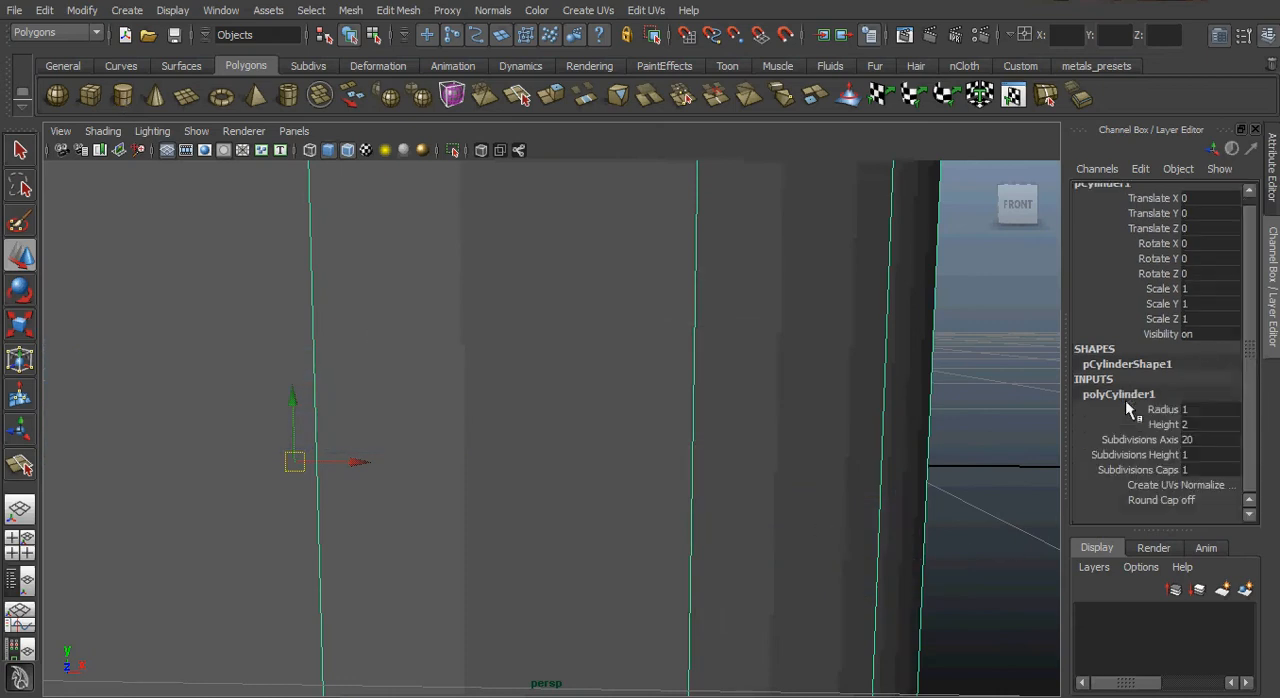
pyautogui.doubleClick(1202, 404)
pyautogui.write('0.001')
pyautogui.press('Return')
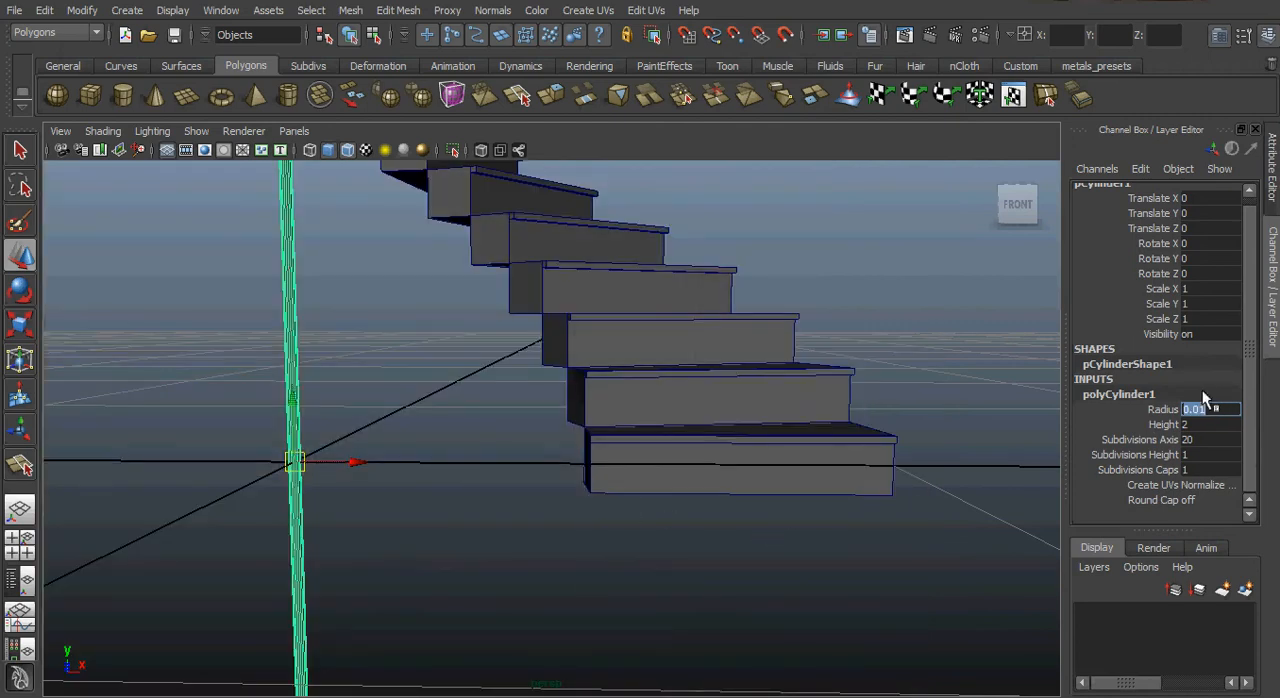
# Set the cylinder's height to 0.5, its axis subdivisions to 10 and its height subdivisions to 10.
pyautogui.doubleClick(1203, 425)
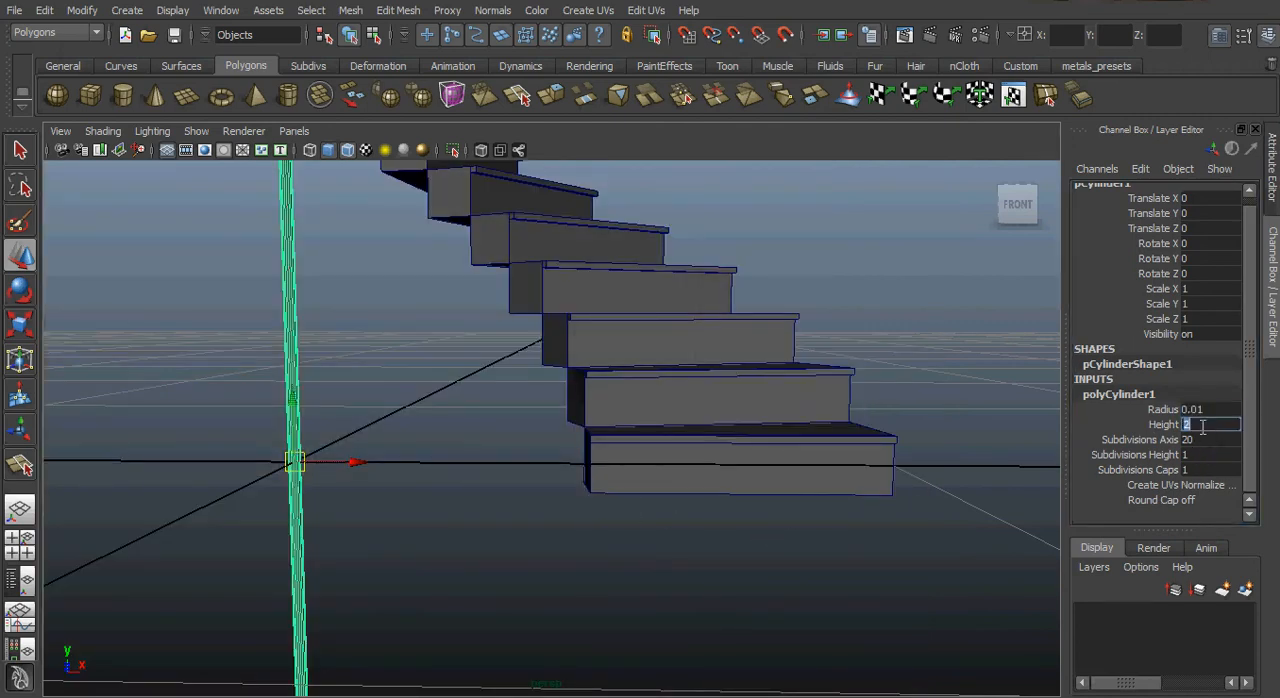
pyautogui.write('.5')
pyautogui.press('Return')
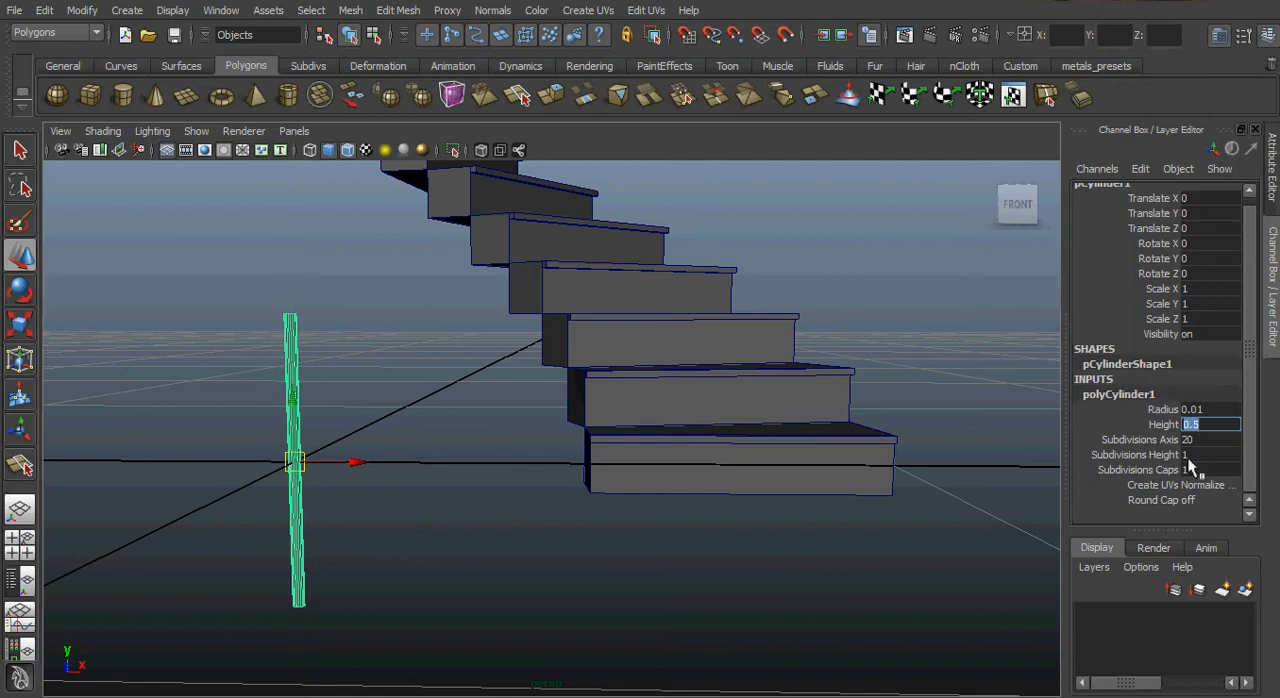
pyautogui.doubleClick(1204, 442)
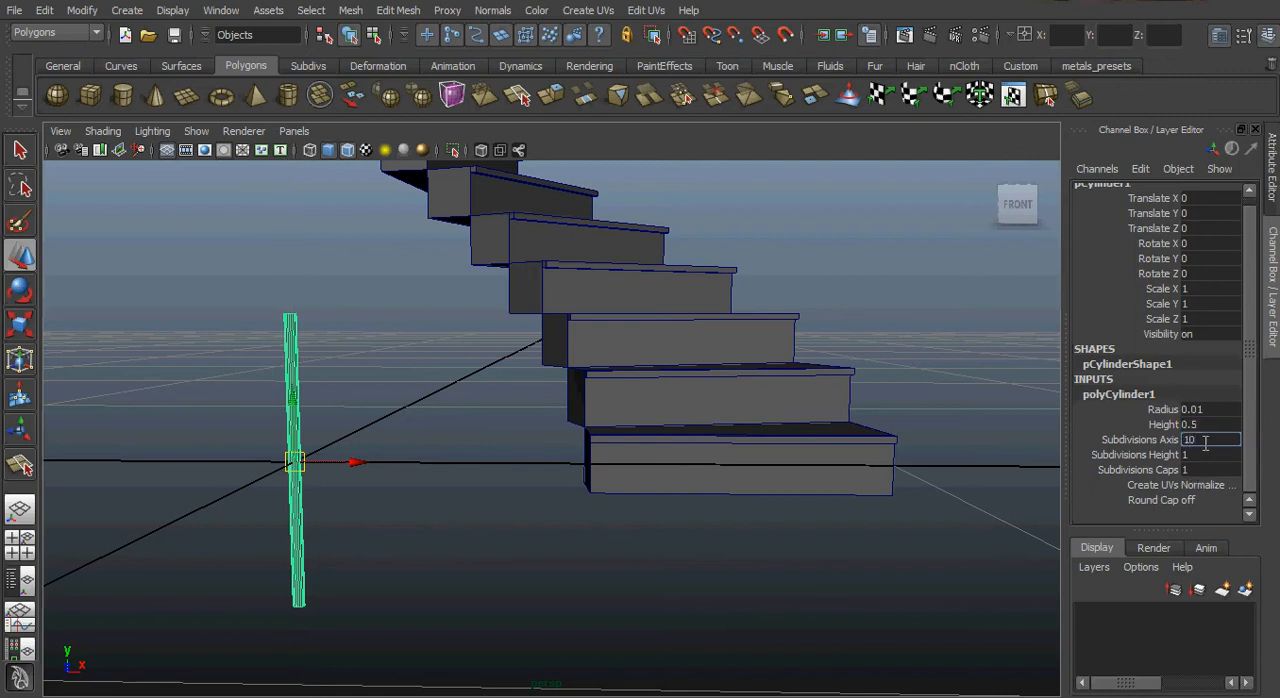
pyautogui.press('Tab')
pyautogui.write('10')
pyautogui.press('Tab')
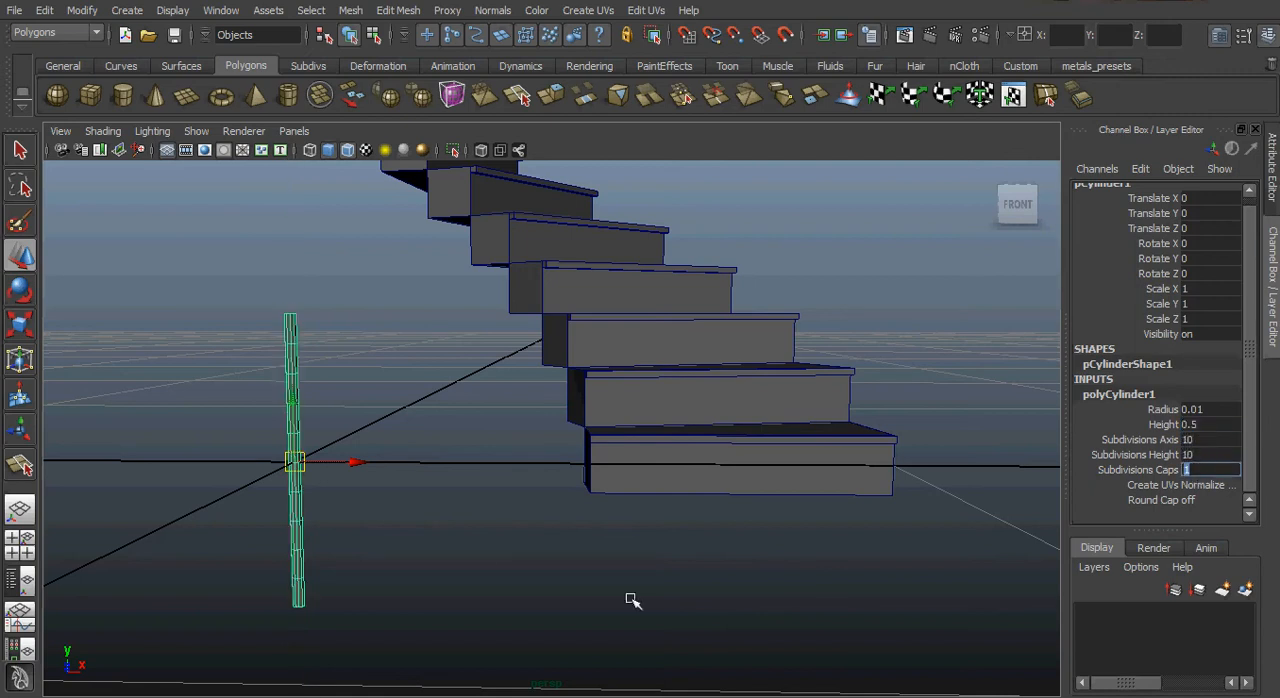
# Move the cylinder beside the inner end of the lowest step, to Translate X 0.475 and Translate Y 0.206.
pyautogui.scroll(1, 343, 470)
pyautogui.moveTo(343, 468); pyautogui.dragTo(600, 509)
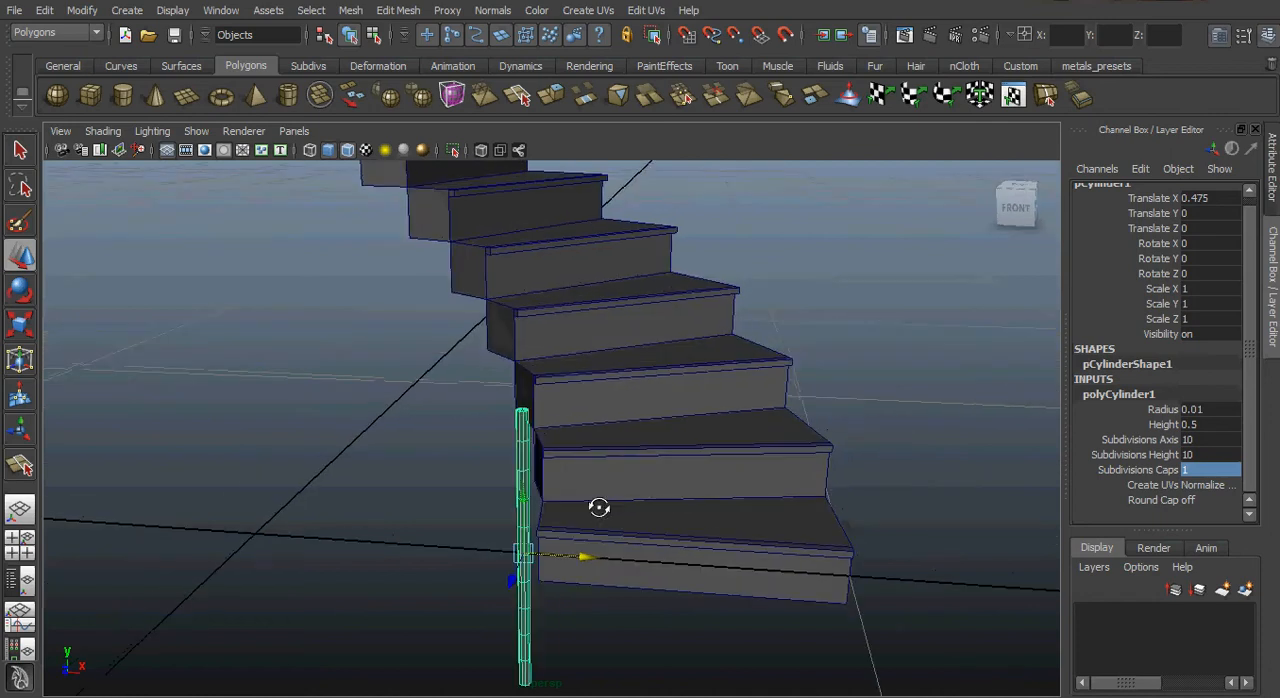
pyautogui.click(1011, 212)
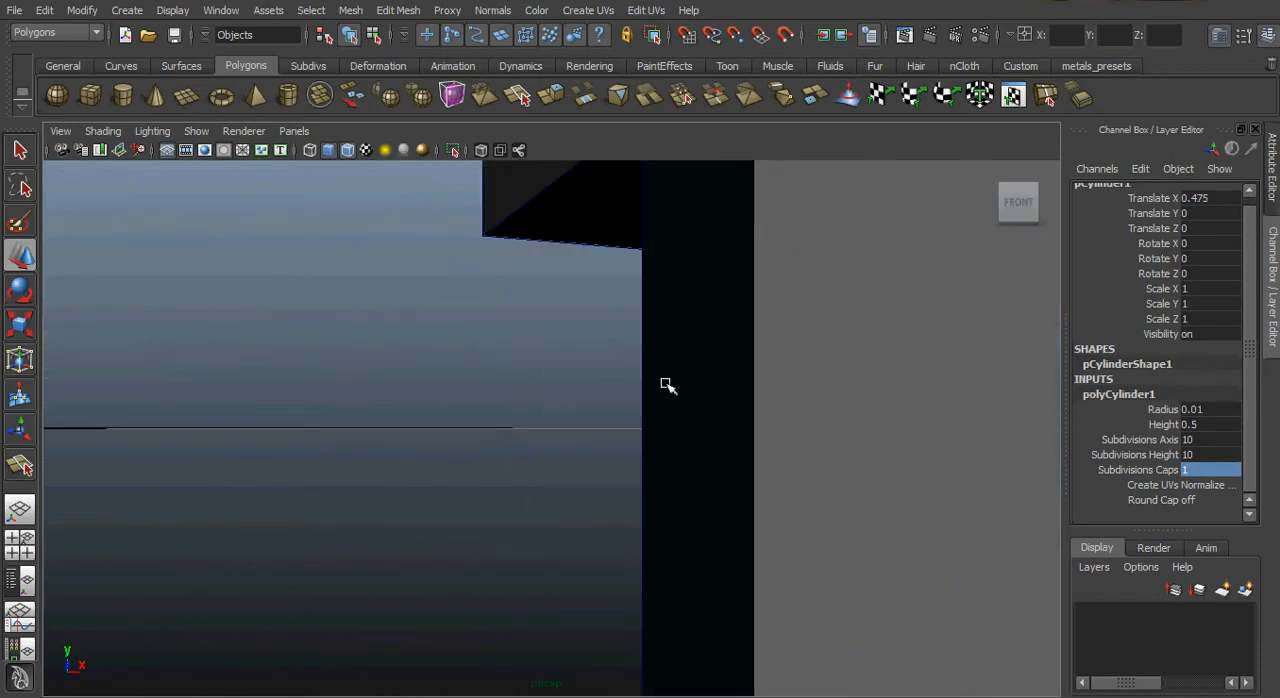
pyautogui.keyDown('alt'); pyautogui.moveTo(861, 424); pyautogui.dragTo(531, 380, button='right'); pyautogui.keyUp('alt')
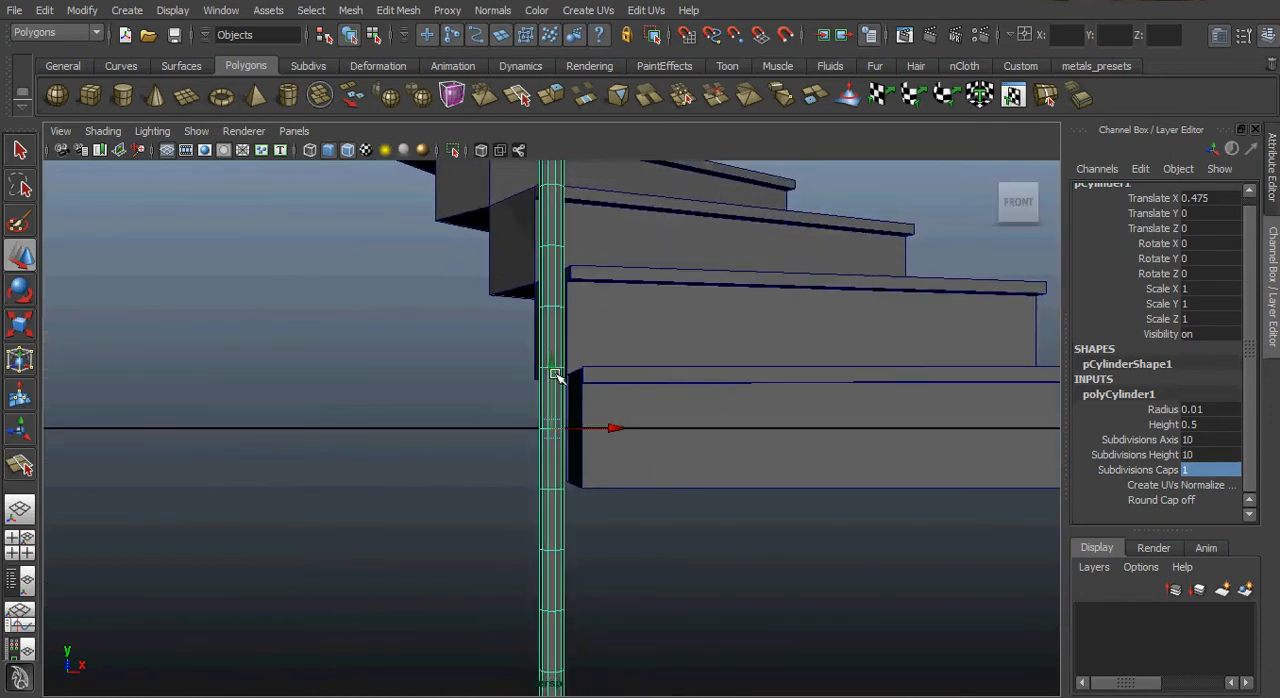
pyautogui.moveTo(551, 372); pyautogui.dragTo(543, 127)
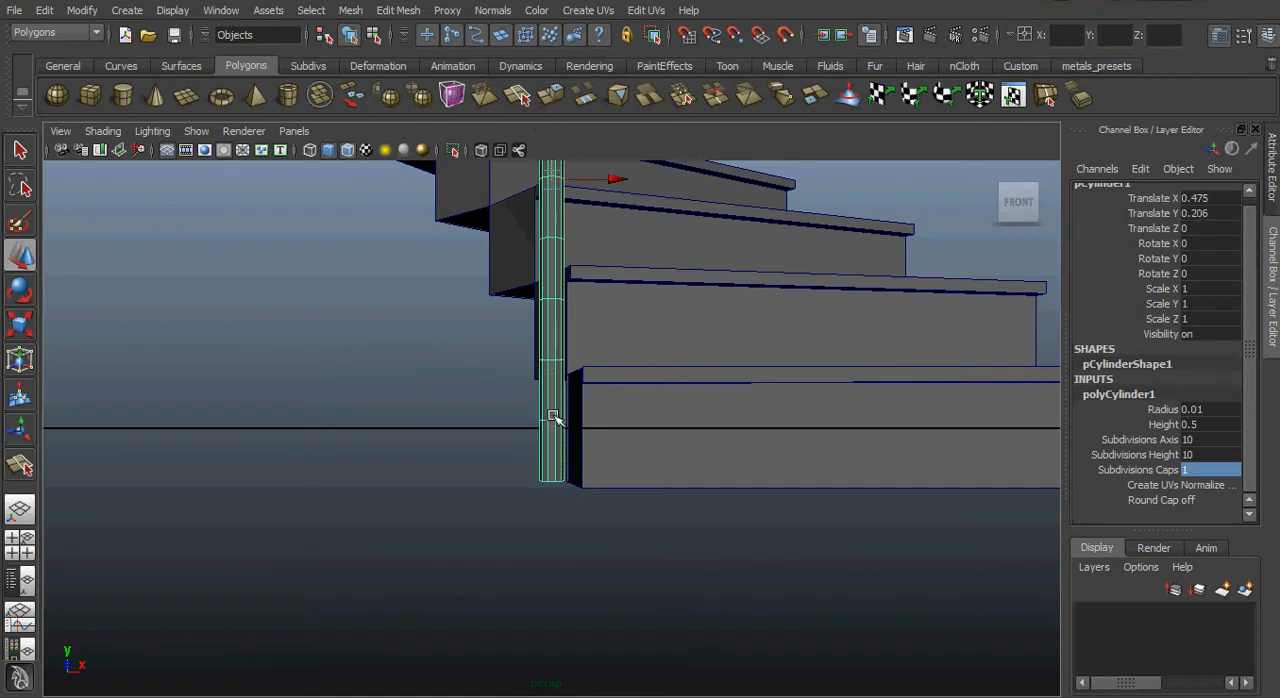
pyautogui.keyDown('alt'); pyautogui.moveTo(786, 462); pyautogui.dragTo(649, 481); pyautogui.keyUp('alt')
pyautogui.keyDown('alt'); pyautogui.moveTo(809, 500); pyautogui.dragTo(689, 580); pyautogui.keyUp('alt')
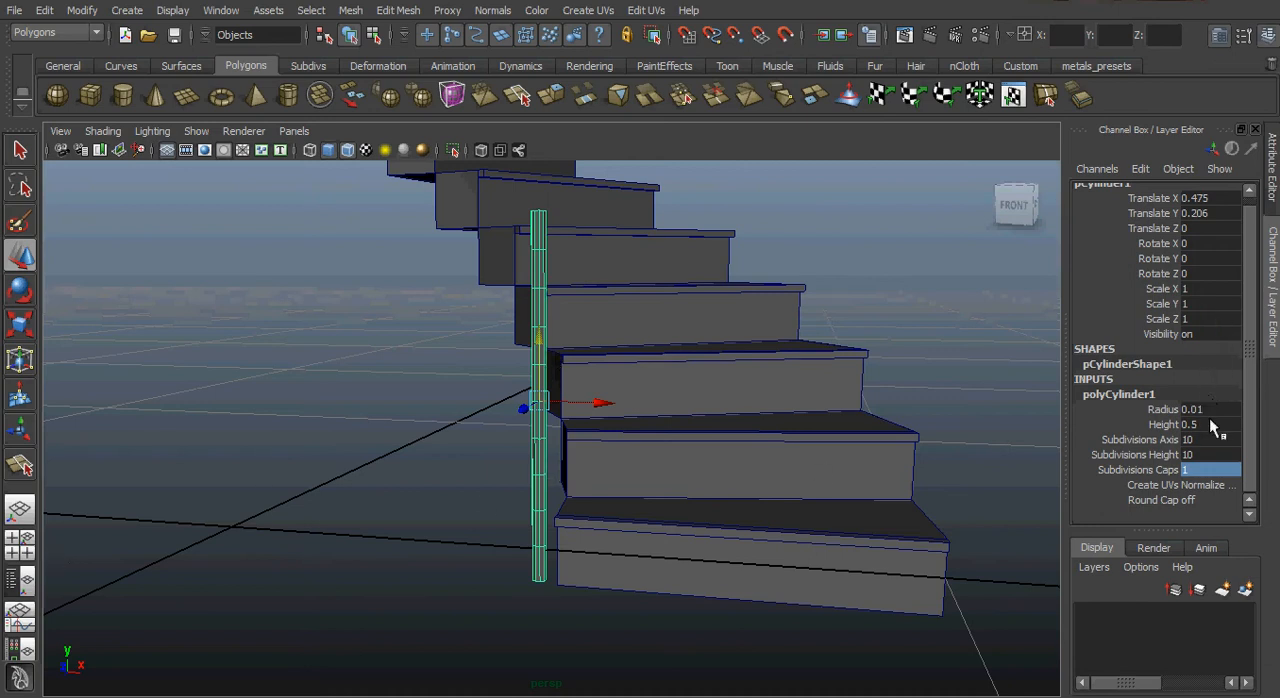
# Thin the cylinder by setting its Scale X and Scale Z to 0.4.
pyautogui.click(1203, 288)
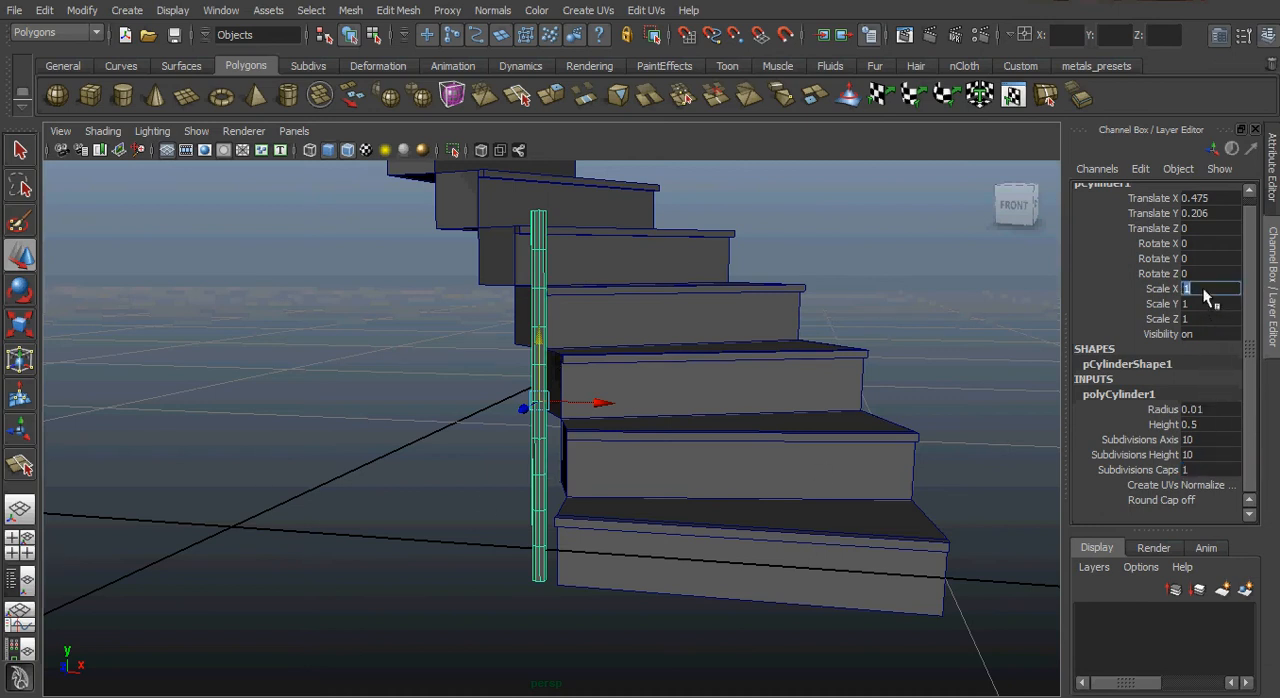
pyautogui.keyDown('ctrl'); pyautogui.click(1205, 318); pyautogui.keyUp('ctrl')
pyautogui.press('Return')
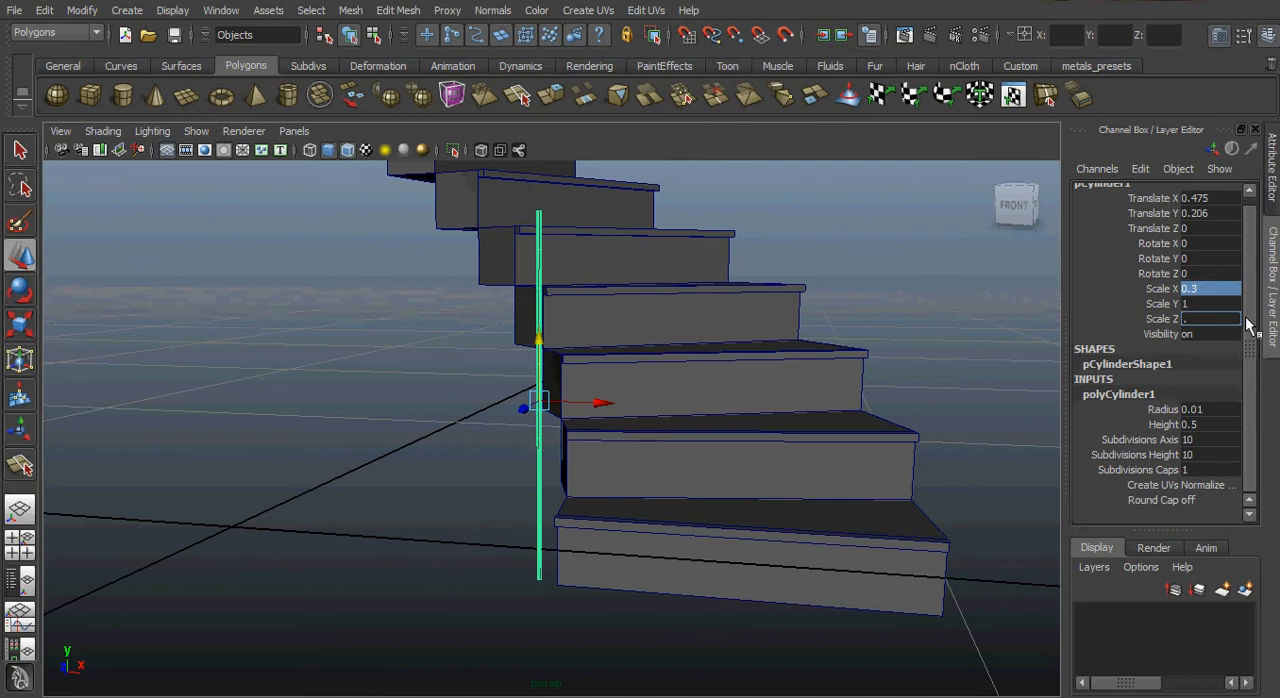
pyautogui.press('Return')
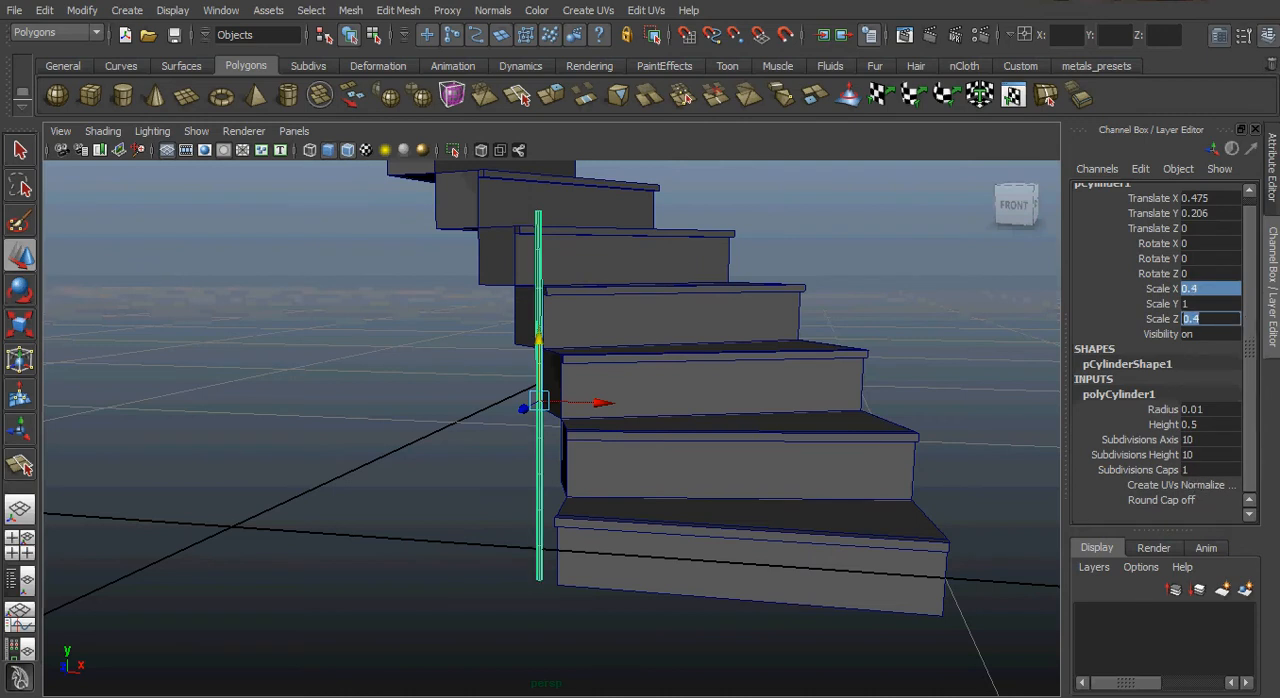
# Insert four edge loops around the lower part of the cylinder, two near its foot and two further up.
pyautogui.keyDown('alt'); pyautogui.moveTo(460, 530); pyautogui.dragTo(586, 477); pyautogui.keyUp('alt')
pyautogui.rightClick(540, 468)
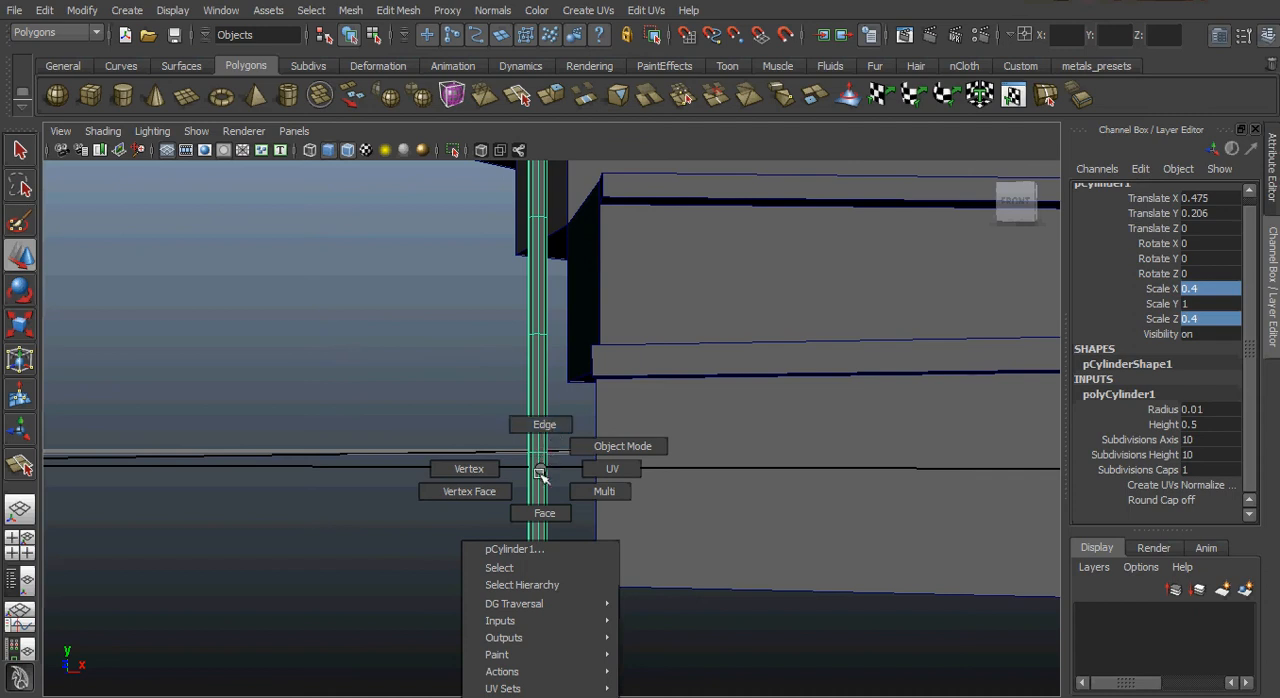
pyautogui.click(622, 446)
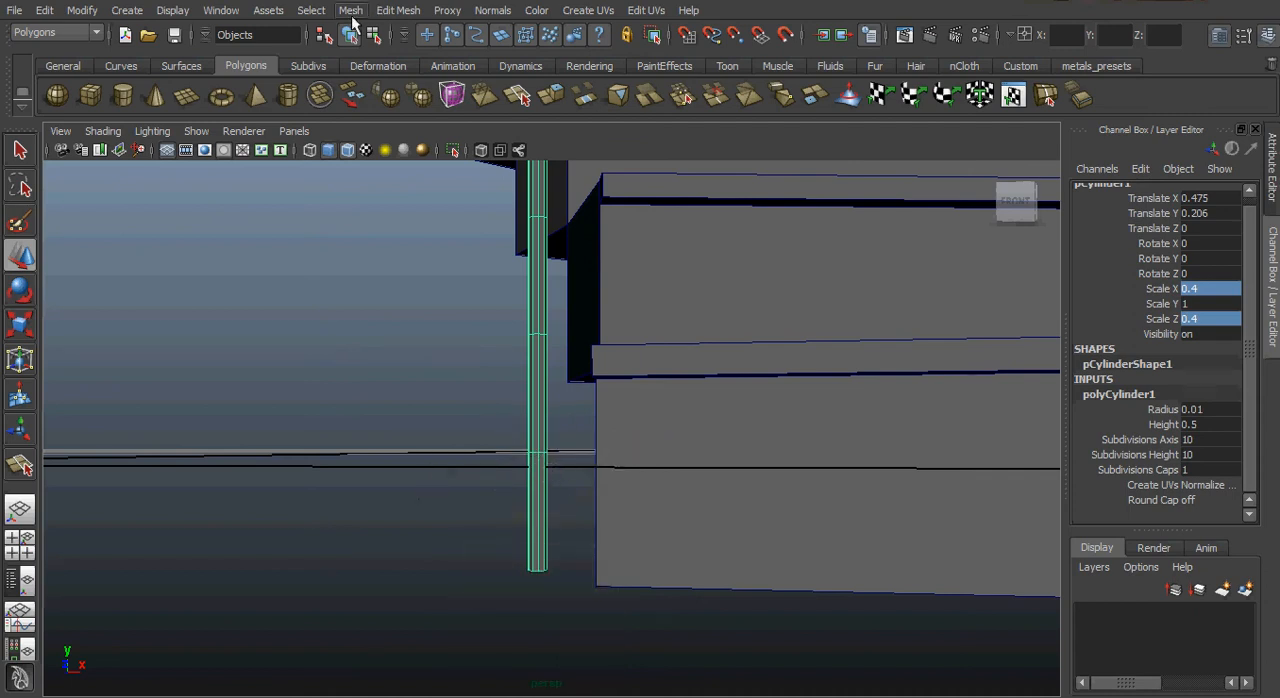
pyautogui.click(398, 10)
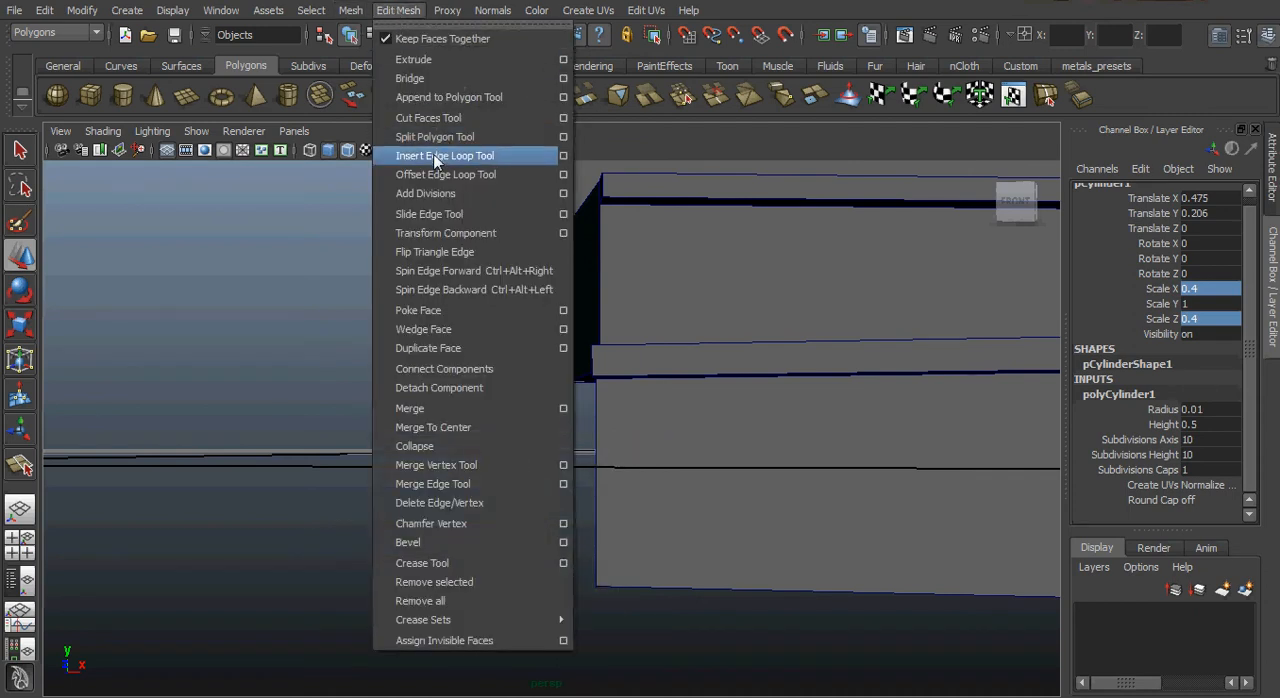
pyautogui.click(436, 156)
pyautogui.moveTo(543, 486)
pyautogui.mouseDown()
pyautogui.moveTo(545, 467)
pyautogui.moveTo(543, 484)
pyautogui.mouseUp()
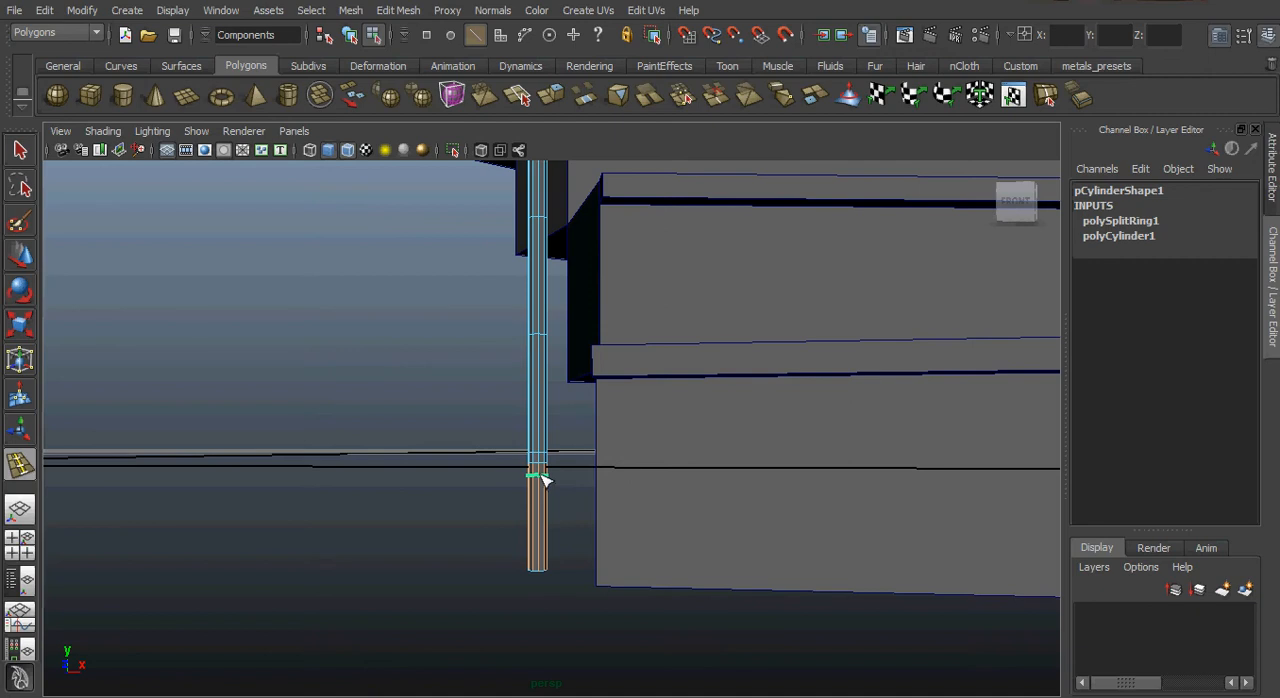
pyautogui.moveTo(543, 478); pyautogui.dragTo(543, 474)
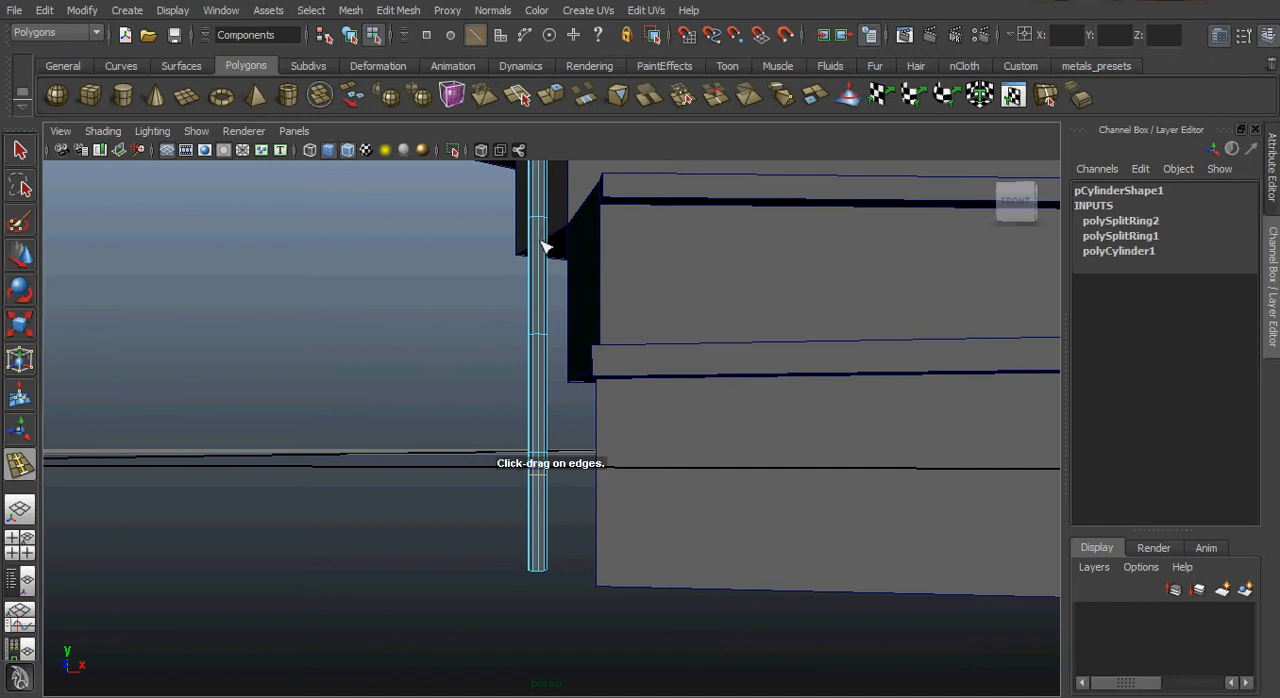
pyautogui.moveTo(540, 258); pyautogui.dragTo(541, 297)
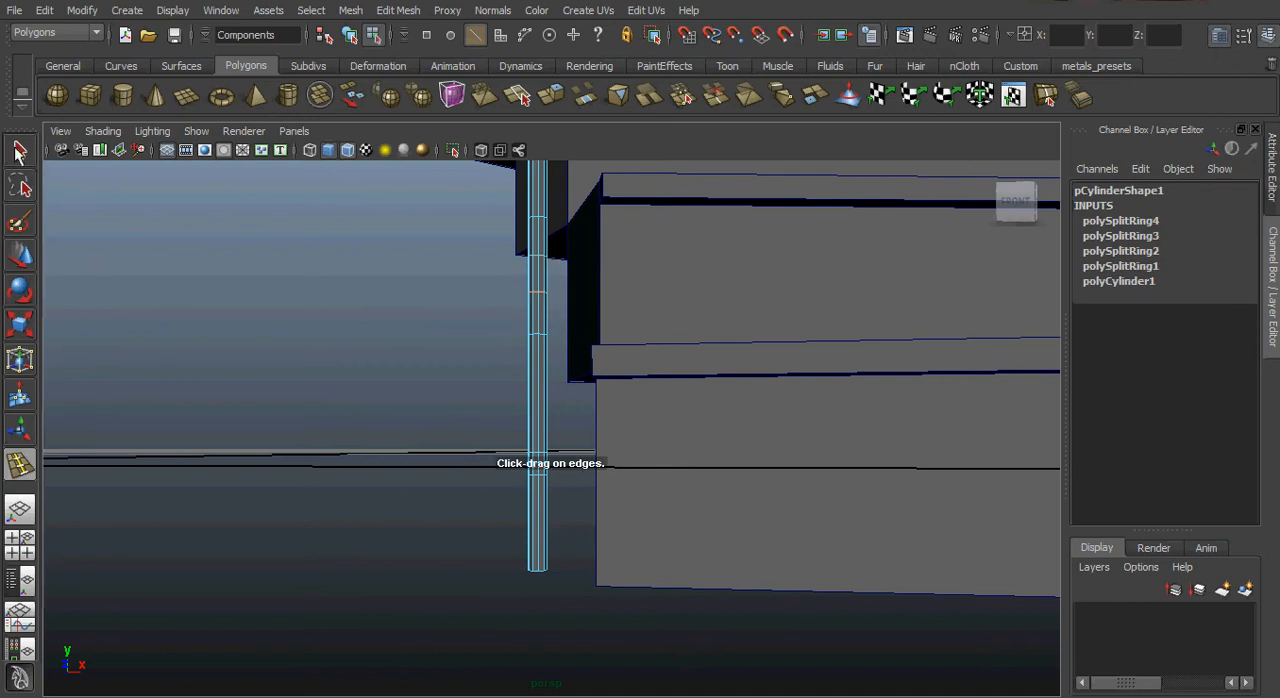
pyautogui.press('q')
# Select the vertices of the cylinder's foot below the upper of the closely spaced loops and rotate them to horizontal.
pyautogui.scroll(5, 571, 509)
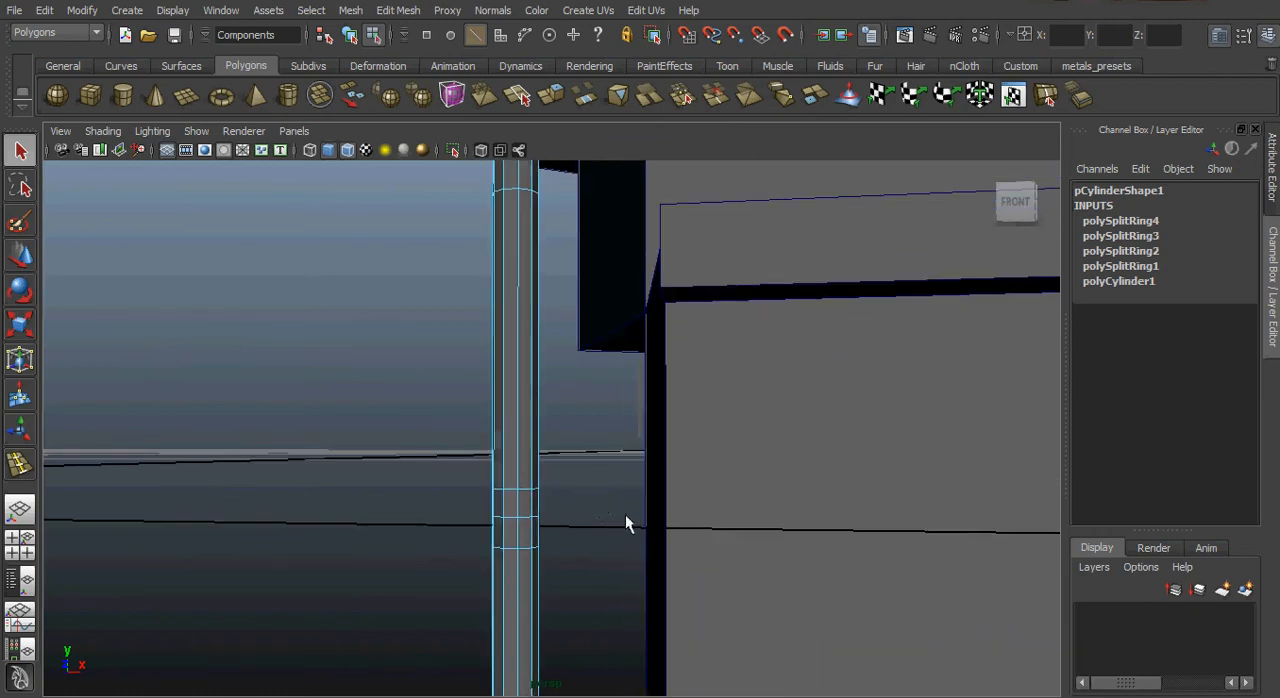
pyautogui.keyDown('alt'); pyautogui.moveTo(626, 523); pyautogui.dragTo(624, 468, button='middle'); pyautogui.keyUp('alt')
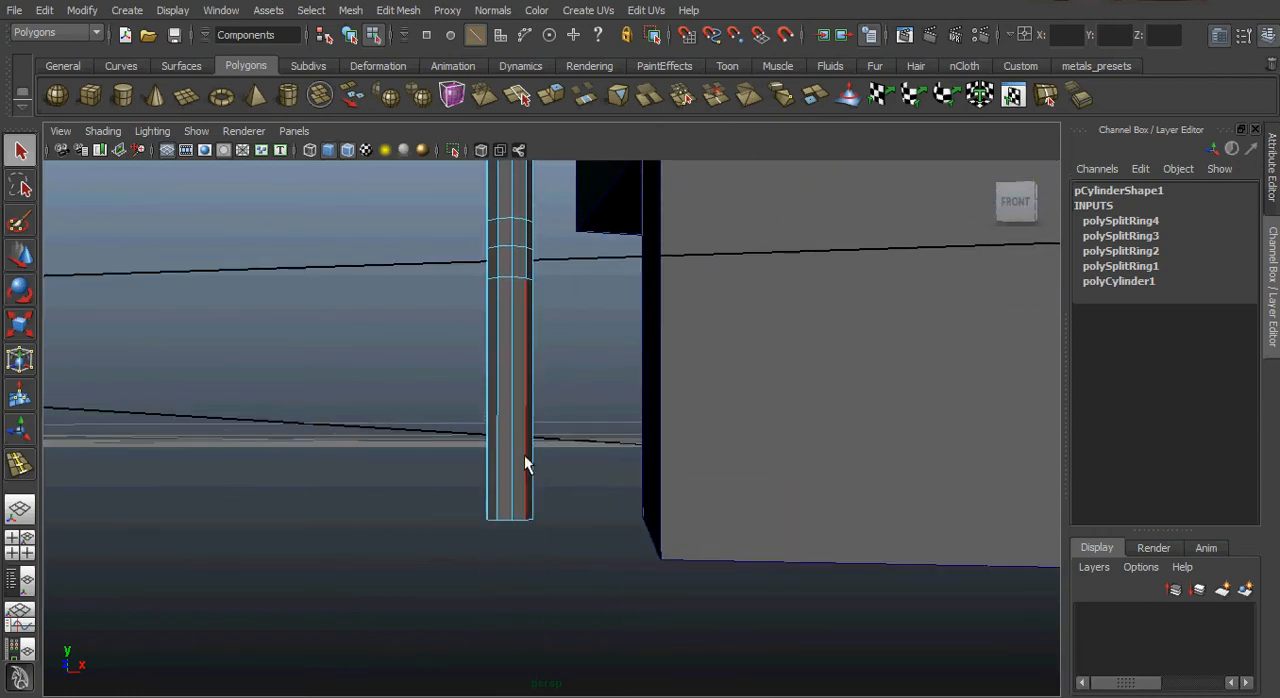
pyautogui.moveTo(524, 457); pyautogui.dragTo(476, 462, button='right')
pyautogui.moveTo(611, 592); pyautogui.dragTo(427, 229)
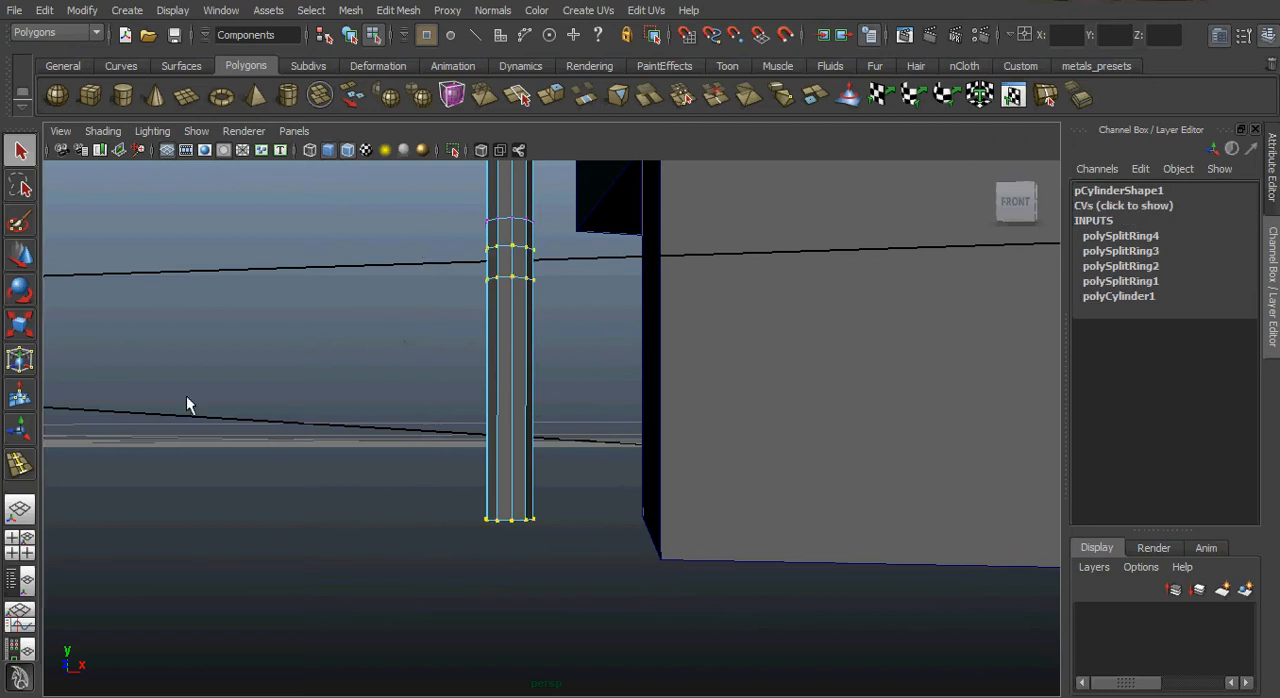
pyautogui.click(20, 290)
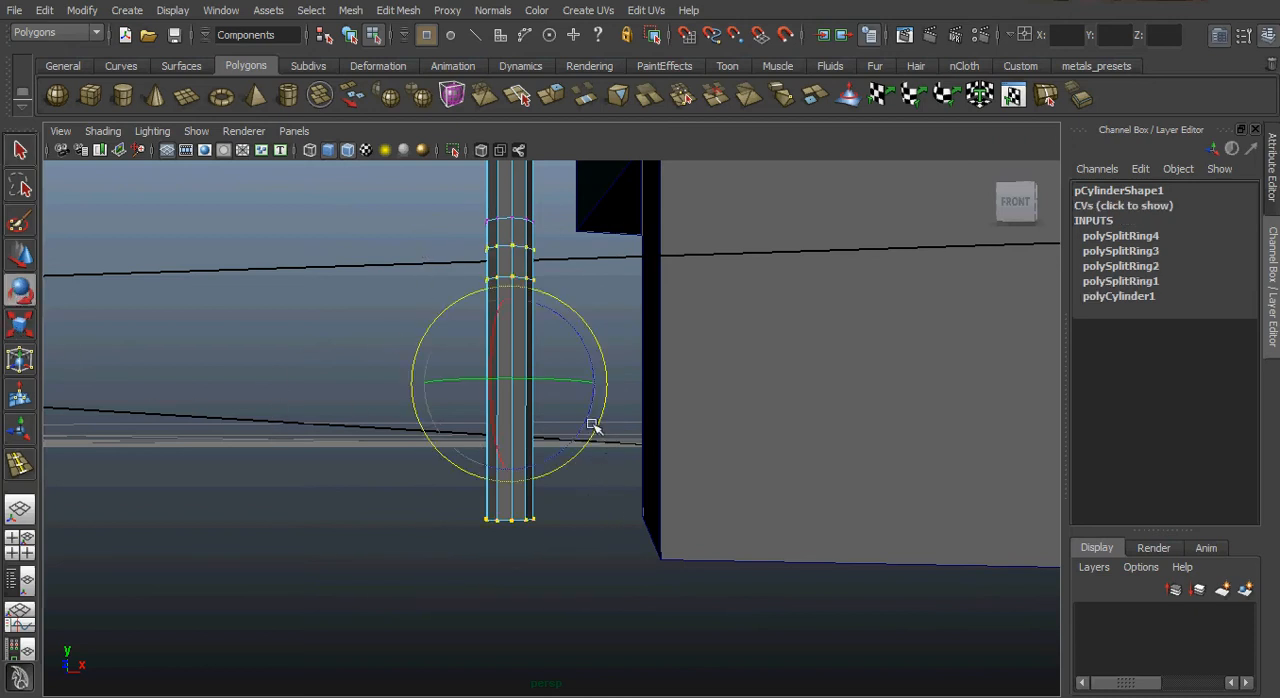
pyautogui.moveTo(590, 418); pyautogui.dragTo(556, 268)
# Move the horizontal foot section into the side of the lowest step and up to form an elbow with the post.
pyautogui.press('w')
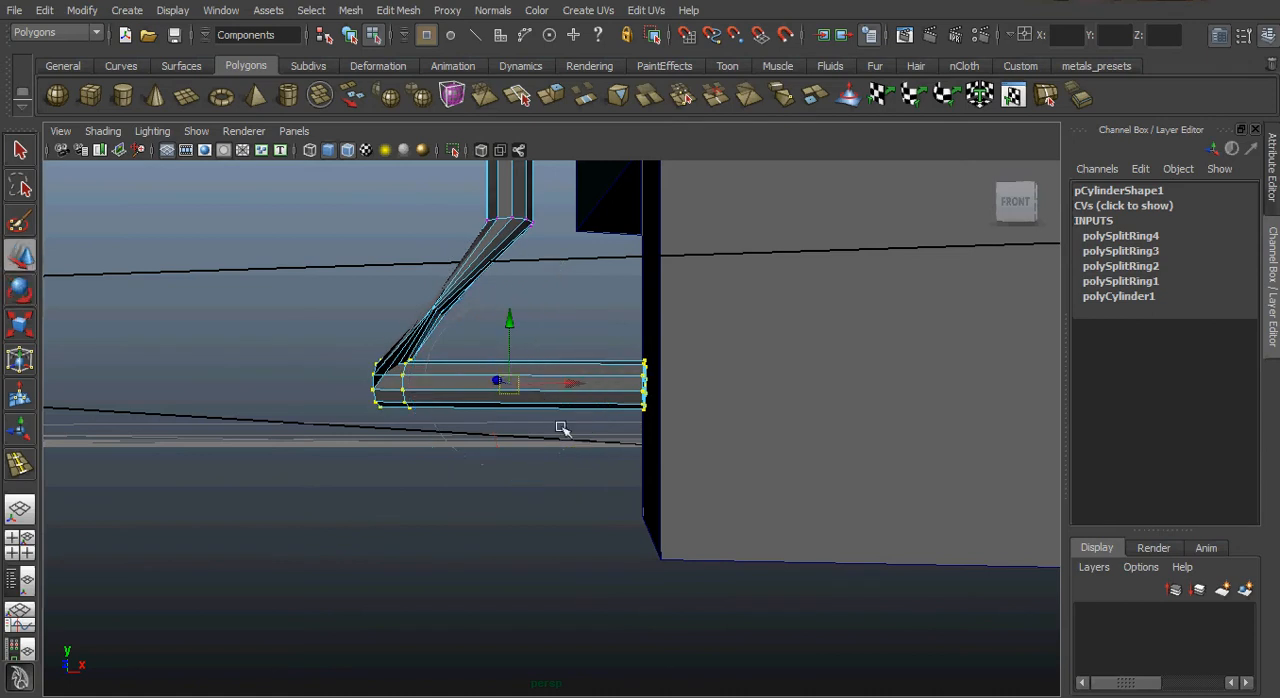
pyautogui.moveTo(565, 383); pyautogui.dragTo(766, 380)
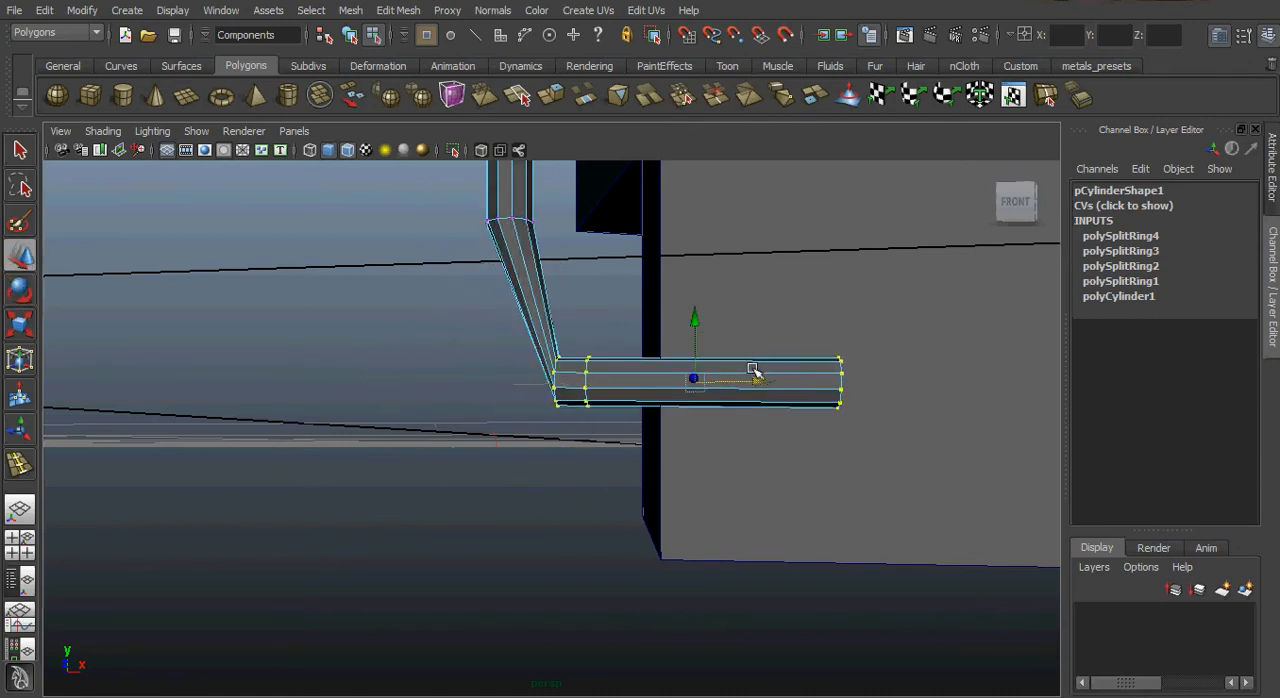
pyautogui.moveTo(692, 322); pyautogui.dragTo(660, 210)
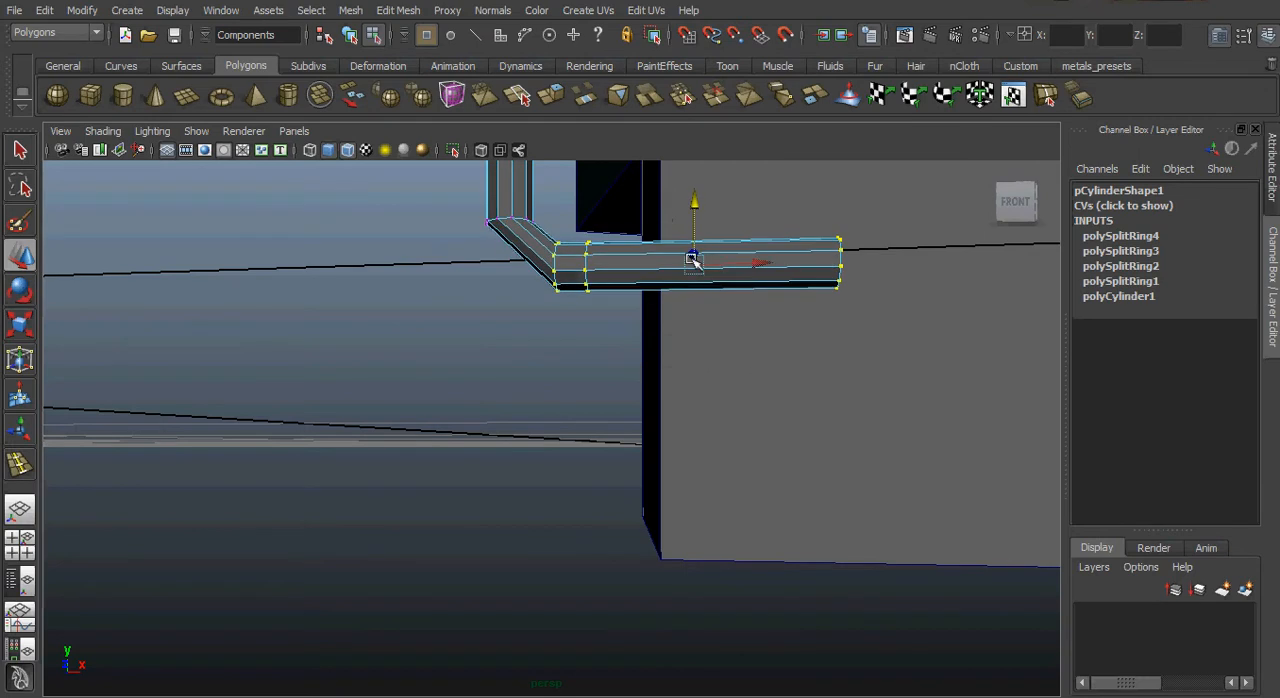
pyautogui.keyDown('alt'); pyautogui.moveTo(601, 378); pyautogui.dragTo(613, 395); pyautogui.keyUp('alt')
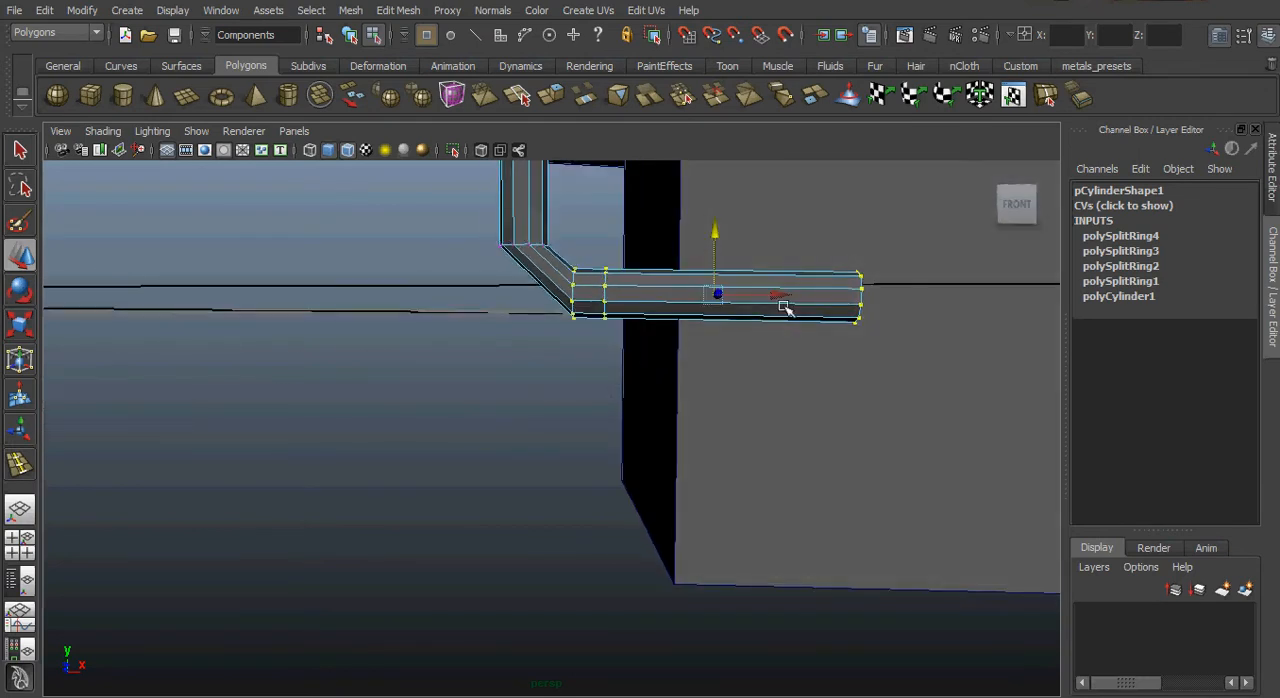
pyautogui.moveTo(775, 296); pyautogui.dragTo(765, 293)
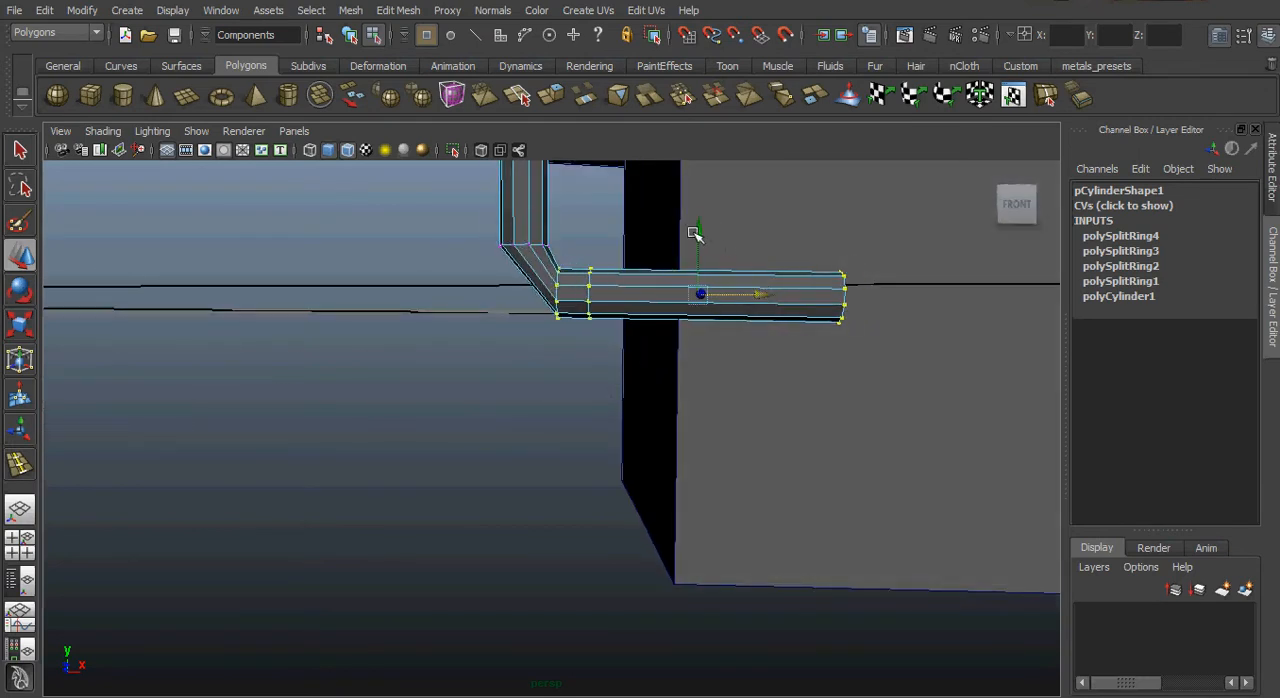
pyautogui.moveTo(691, 237); pyautogui.dragTo(695, 222)
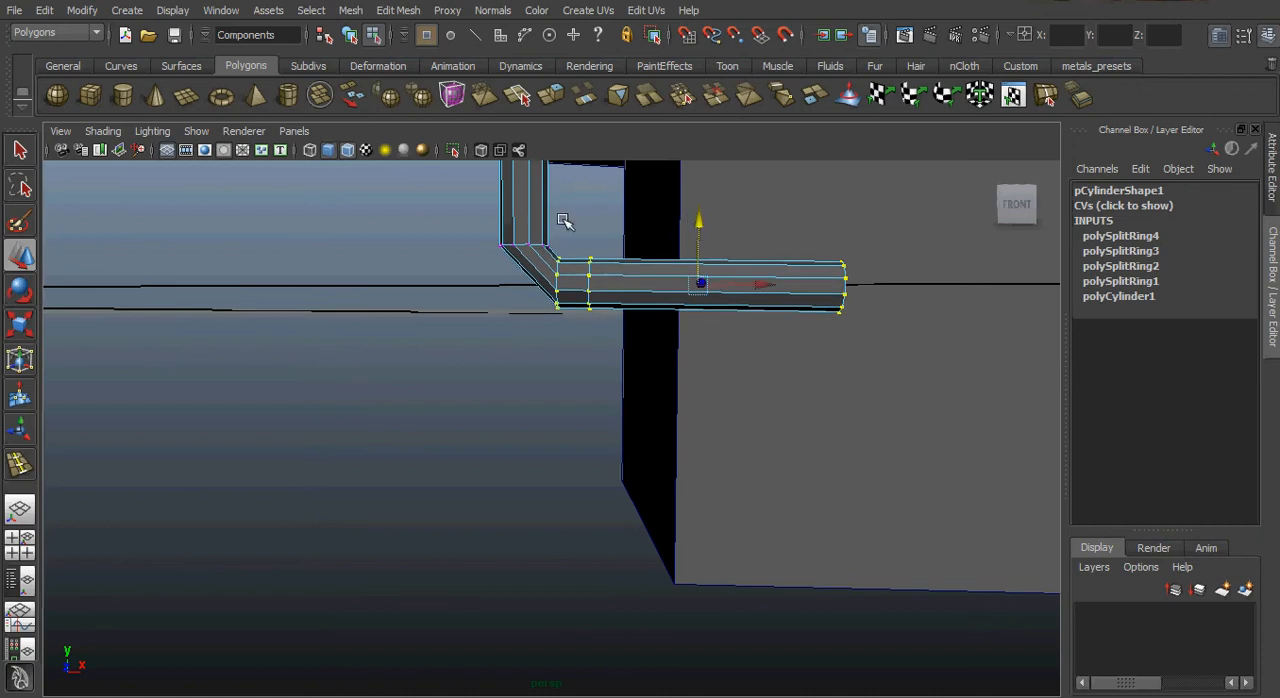
# Round the elbow by rotating its middle vertex ring and adjusting the position of the horizontal end section.
pyautogui.moveTo(571, 233); pyautogui.dragTo(864, 368)
pyautogui.moveTo(575, 322); pyautogui.dragTo(543, 250)
pyautogui.press('e')
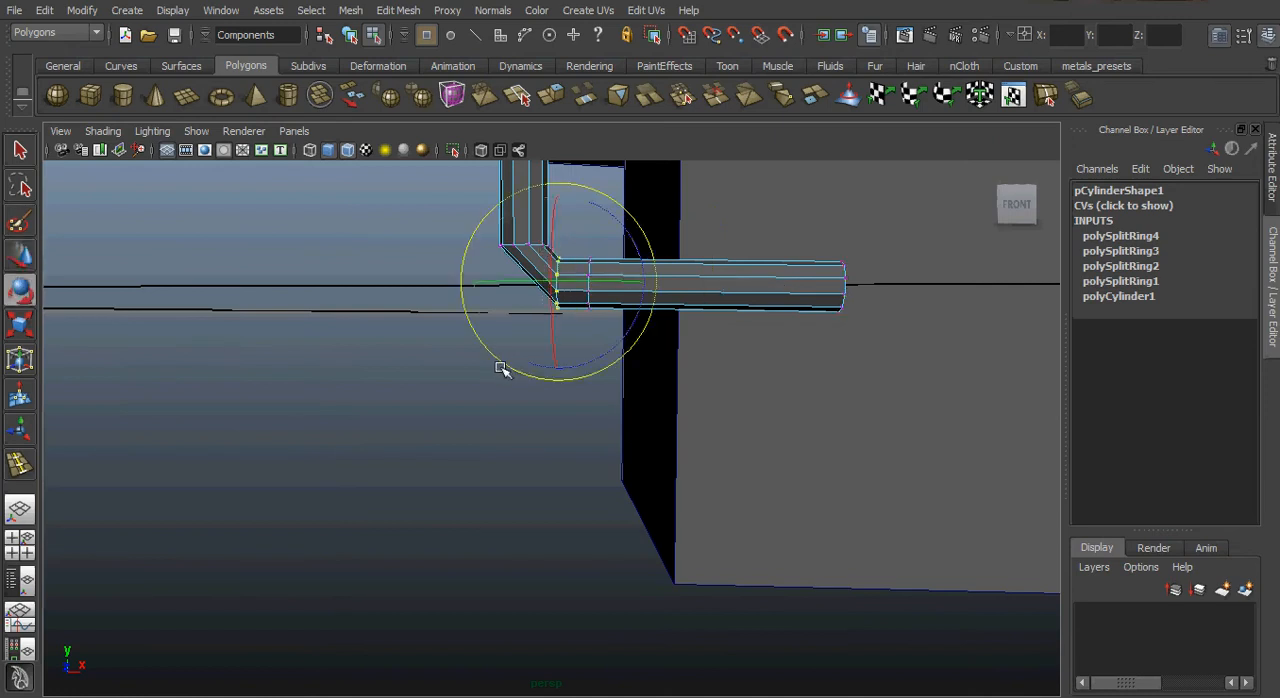
pyautogui.moveTo(648, 270); pyautogui.dragTo(895, 375)
pyautogui.press('w')
pyautogui.moveTo(716, 228); pyautogui.dragTo(714, 236)
pyautogui.moveTo(778, 292); pyautogui.dragTo(758, 292)
pyautogui.moveTo(697, 236); pyautogui.dragTo(693, 231)
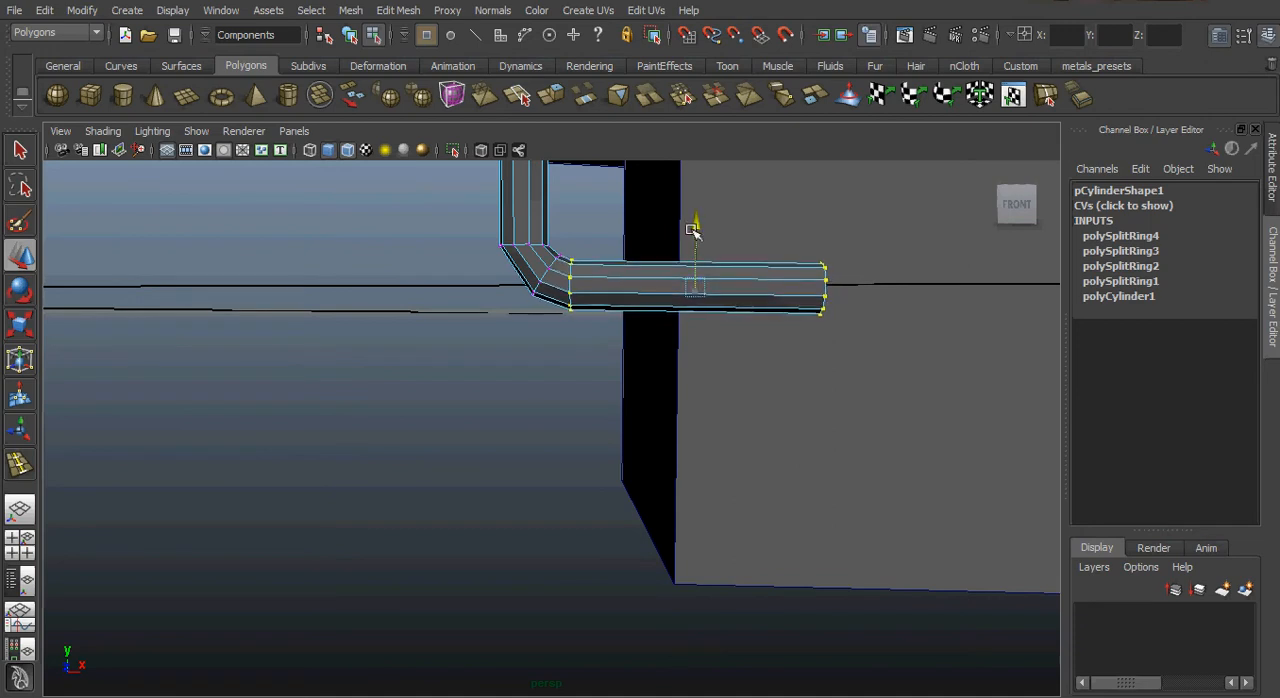
# Select the ring of faces between the two middle edge loops on the post's lower part and extrude it.
pyautogui.keyDown('alt'); pyautogui.moveTo(720, 360); pyautogui.dragTo(610, 362); pyautogui.keyUp('alt')
pyautogui.keyDown('alt'); pyautogui.moveTo(507, 372); pyautogui.dragTo(569, 380); pyautogui.keyUp('alt')
pyautogui.rightClick(566, 385)
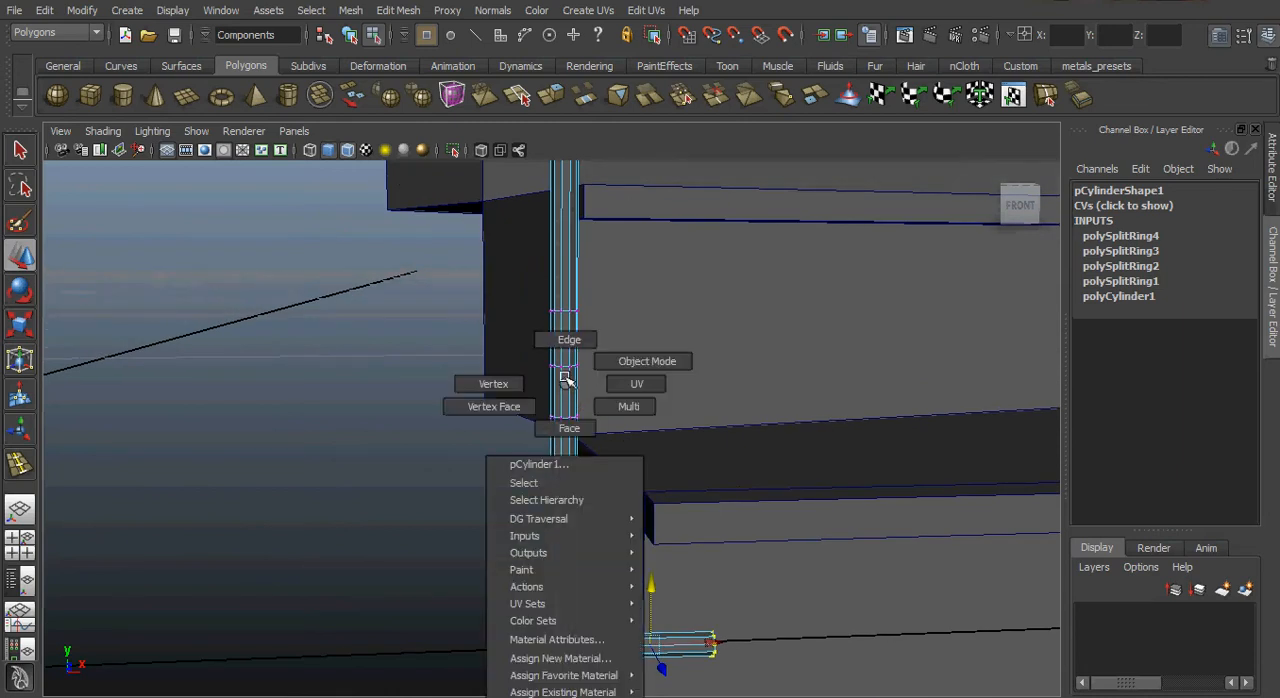
pyautogui.click(567, 429)
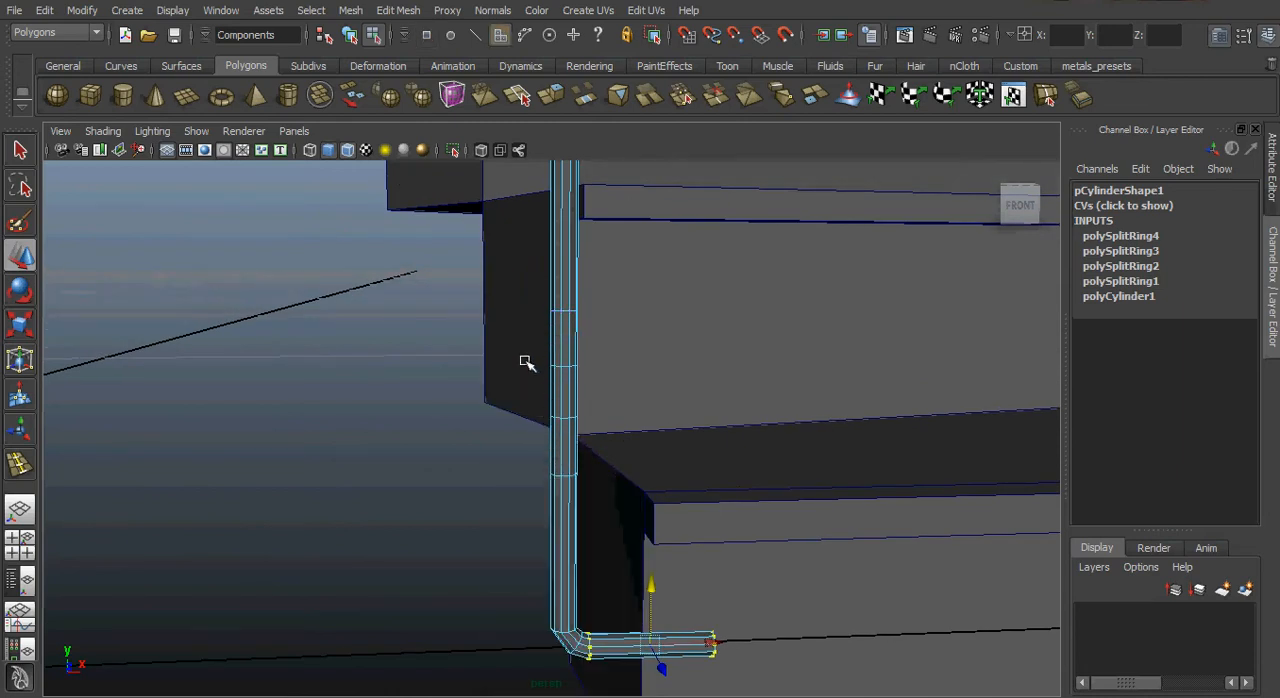
pyautogui.moveTo(531, 377); pyautogui.dragTo(608, 395)
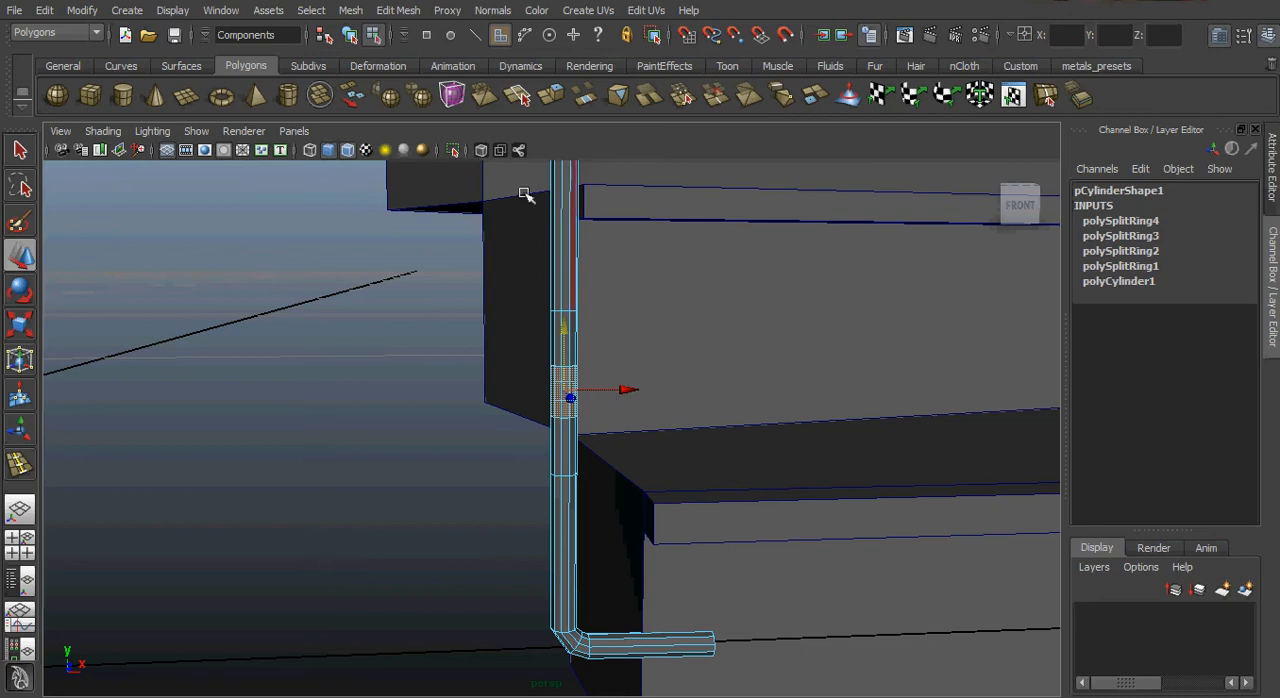
pyautogui.click(397, 10)
pyautogui.click(420, 60)
pyautogui.scroll(3, 649, 454)
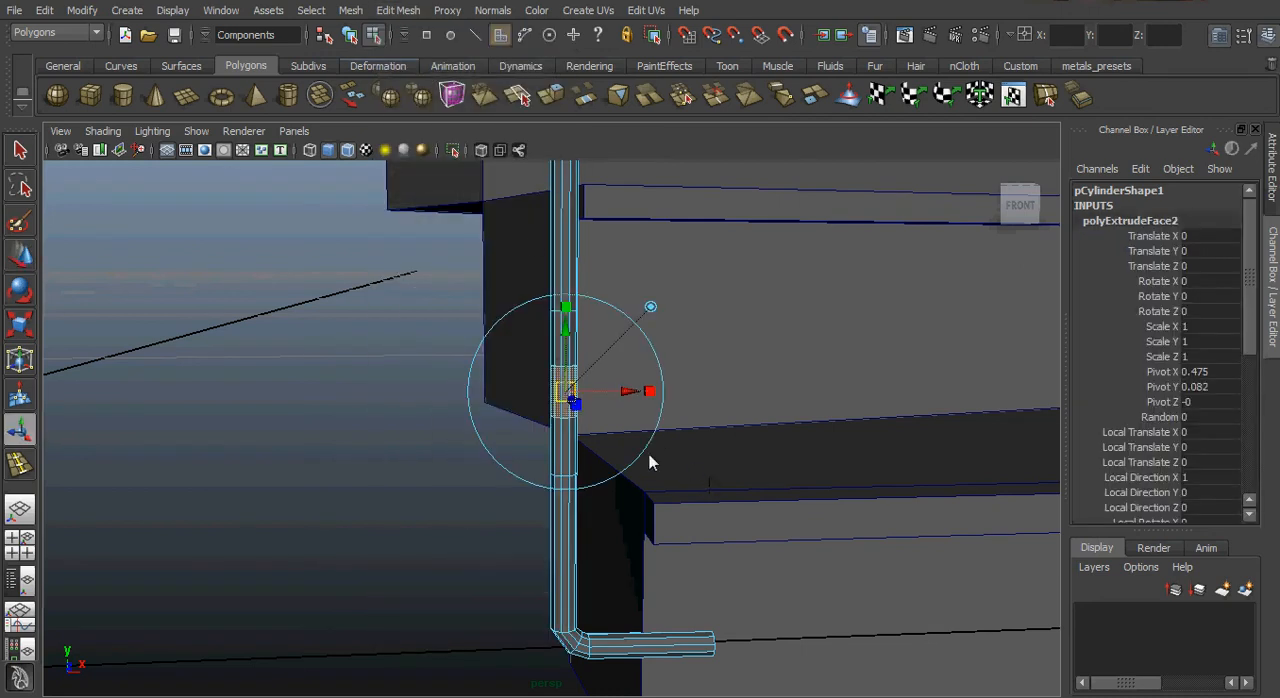
pyautogui.scroll(1, 656, 449)
# Scale the extruded ring to about 1.867 in X and Z and 0.471 in Y to form a protruding decorative band.
pyautogui.click(664, 268)
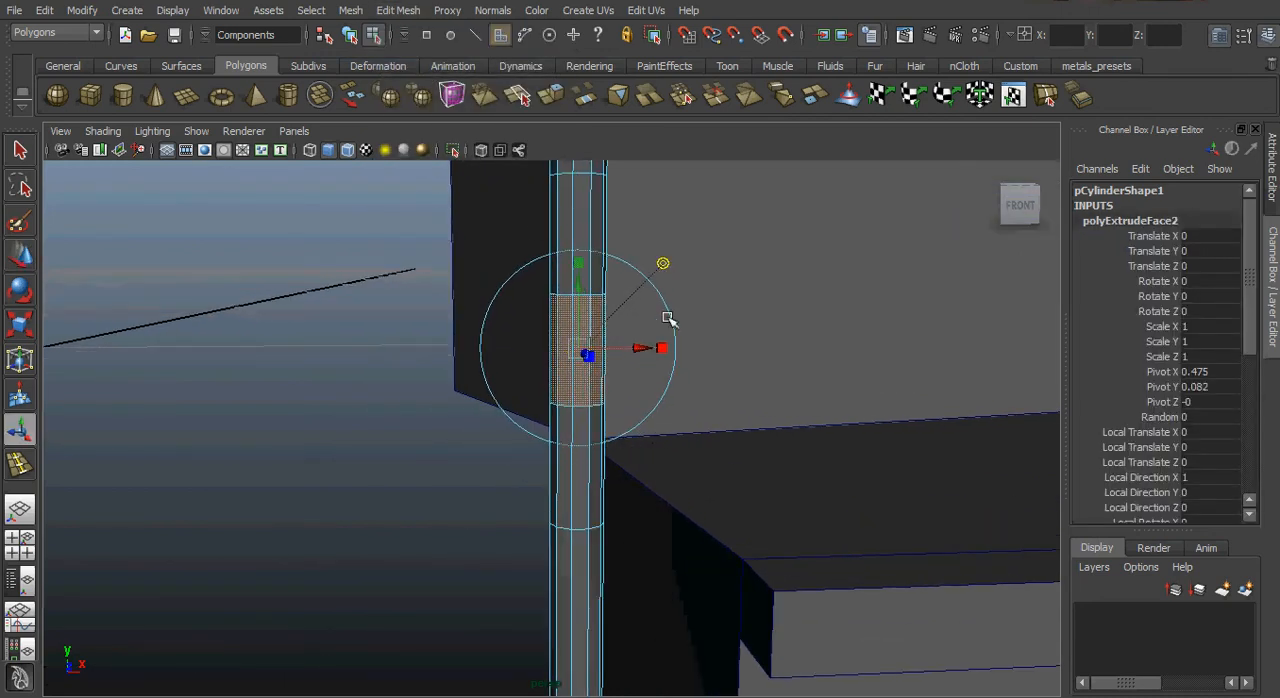
pyautogui.click(664, 350)
pyautogui.keyDown('alt'); pyautogui.moveTo(558, 374); pyautogui.dragTo(571, 395); pyautogui.keyUp('alt')
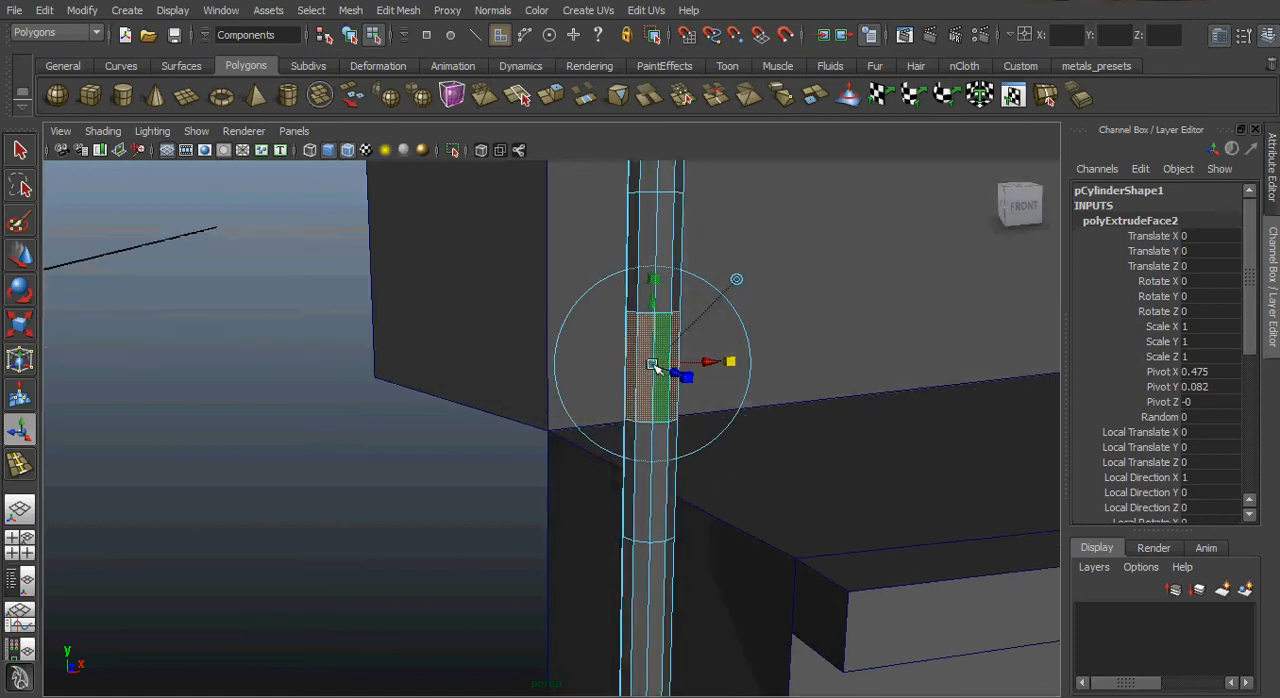
pyautogui.moveTo(652, 364); pyautogui.dragTo(673, 365)
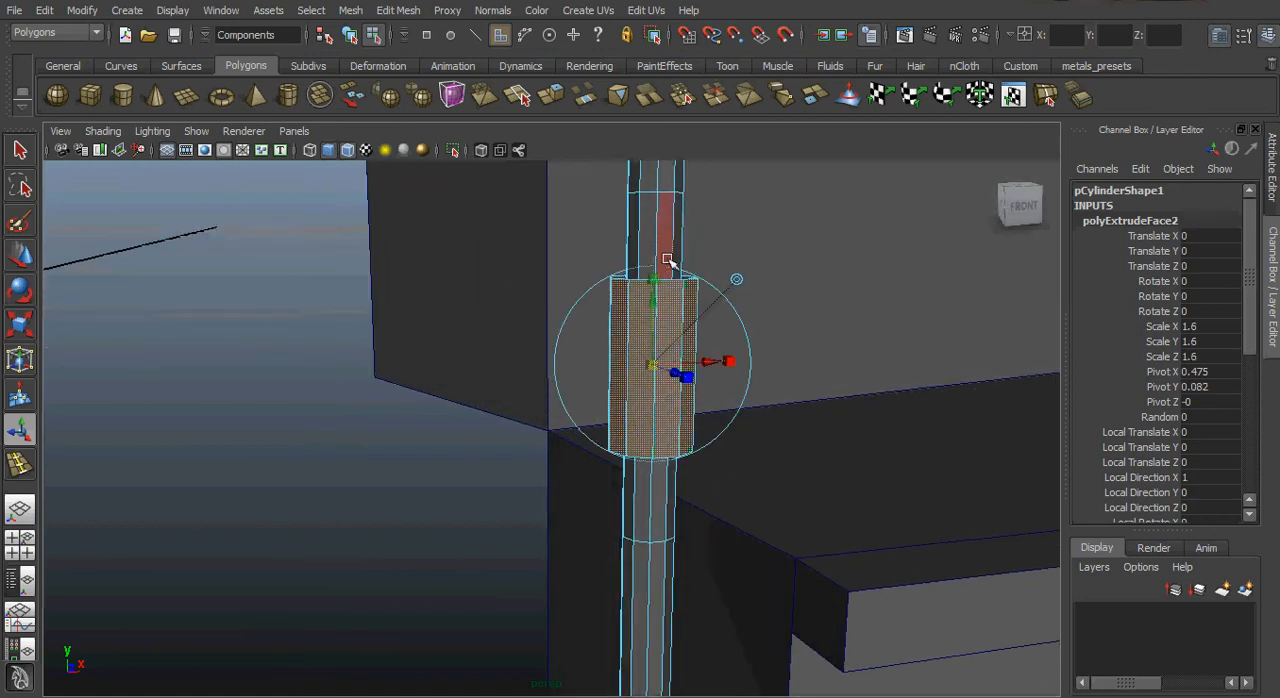
pyautogui.moveTo(655, 280); pyautogui.dragTo(733, 381)
pyautogui.moveTo(652, 365); pyautogui.dragTo(675, 366)
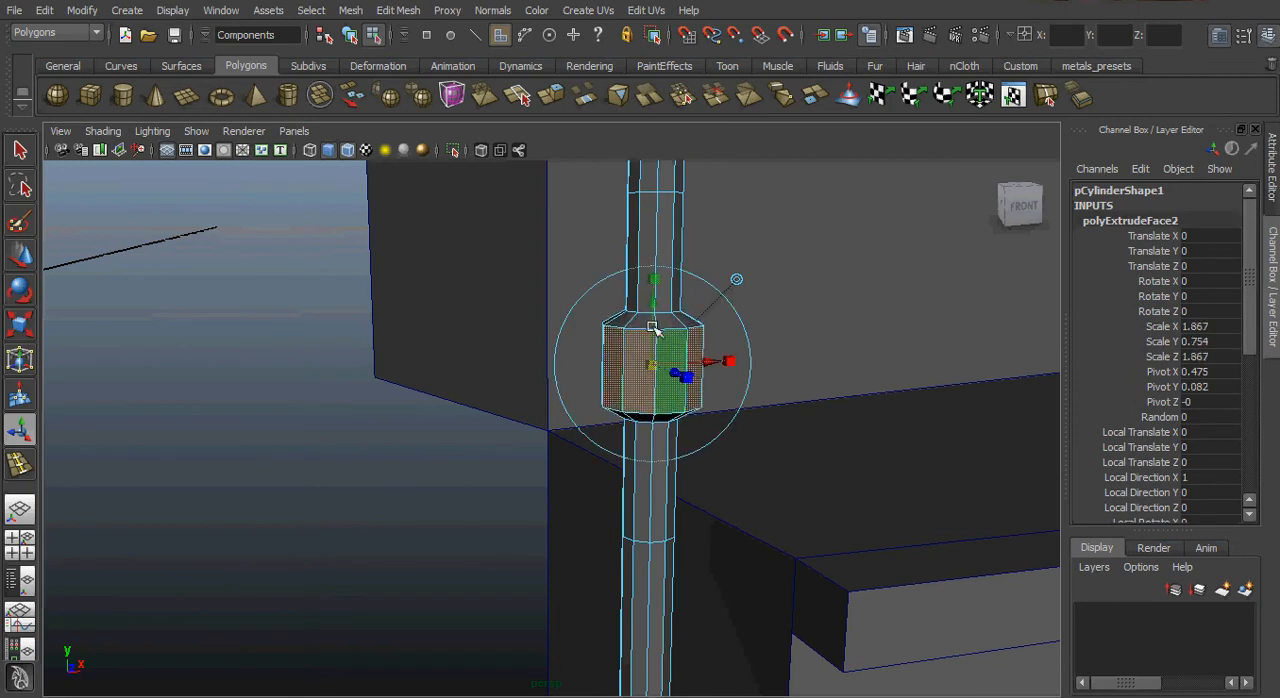
pyautogui.moveTo(660, 283); pyautogui.dragTo(657, 311)
pyautogui.keyDown('alt'); pyautogui.moveTo(874, 394); pyautogui.dragTo(708, 375, button='right'); pyautogui.keyUp('alt')
pyautogui.keyDown('alt'); pyautogui.moveTo(708, 375); pyautogui.dragTo(691, 475); pyautogui.keyUp('alt')
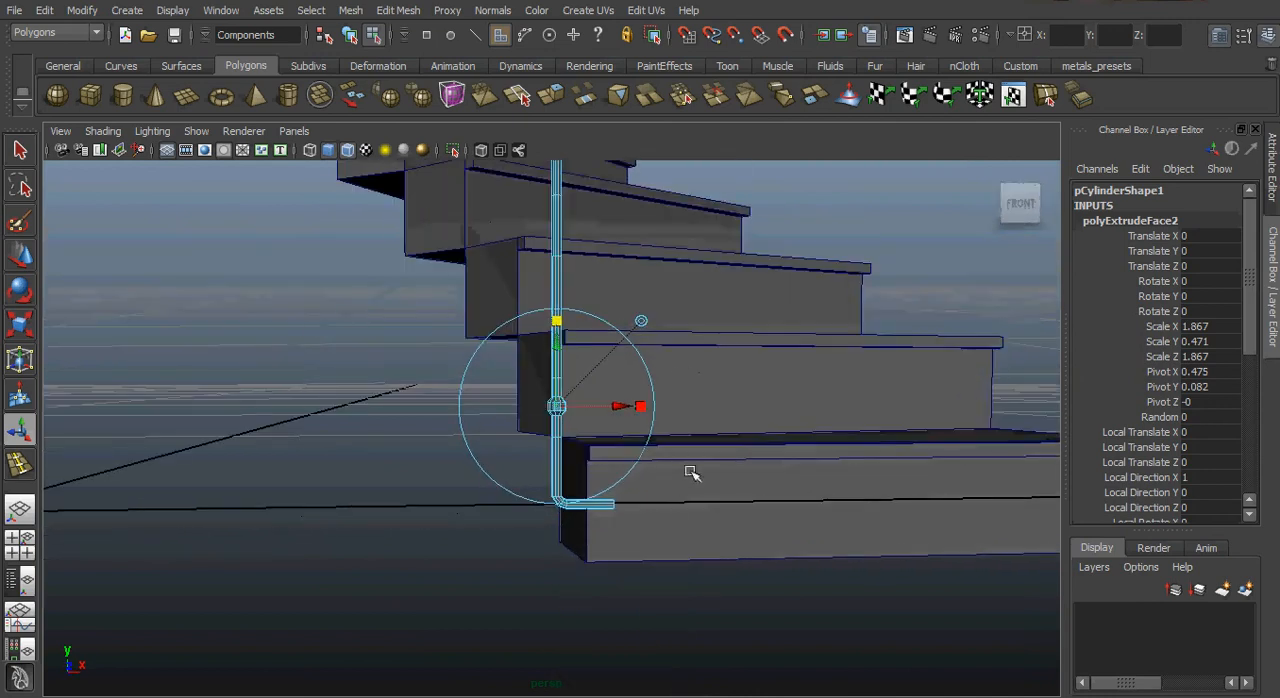
# Move the whole post to about X 0.465 and Z -0.051, seating its foot near the middle of the lowest step's side.
pyautogui.moveTo(601, 516); pyautogui.dragTo(686, 478, button='right')
pyautogui.click(608, 507)
pyautogui.keyDown('alt'); pyautogui.moveTo(608, 507); pyautogui.dragTo(528, 543); pyautogui.keyUp('alt')
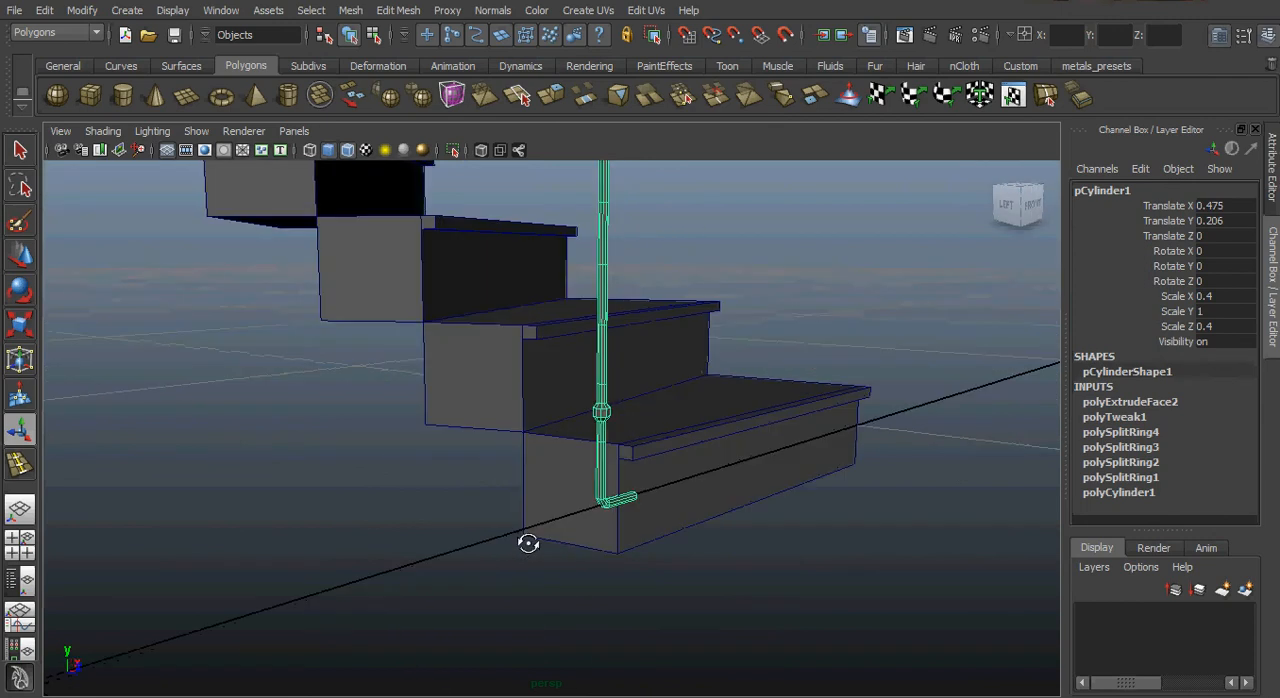
pyautogui.press('w')
pyautogui.keyDown('alt'); pyautogui.moveTo(462, 488); pyautogui.dragTo(603, 288); pyautogui.keyUp('alt')
pyautogui.keyDown('alt'); pyautogui.moveTo(556, 372); pyautogui.dragTo(631, 329); pyautogui.keyUp('alt')
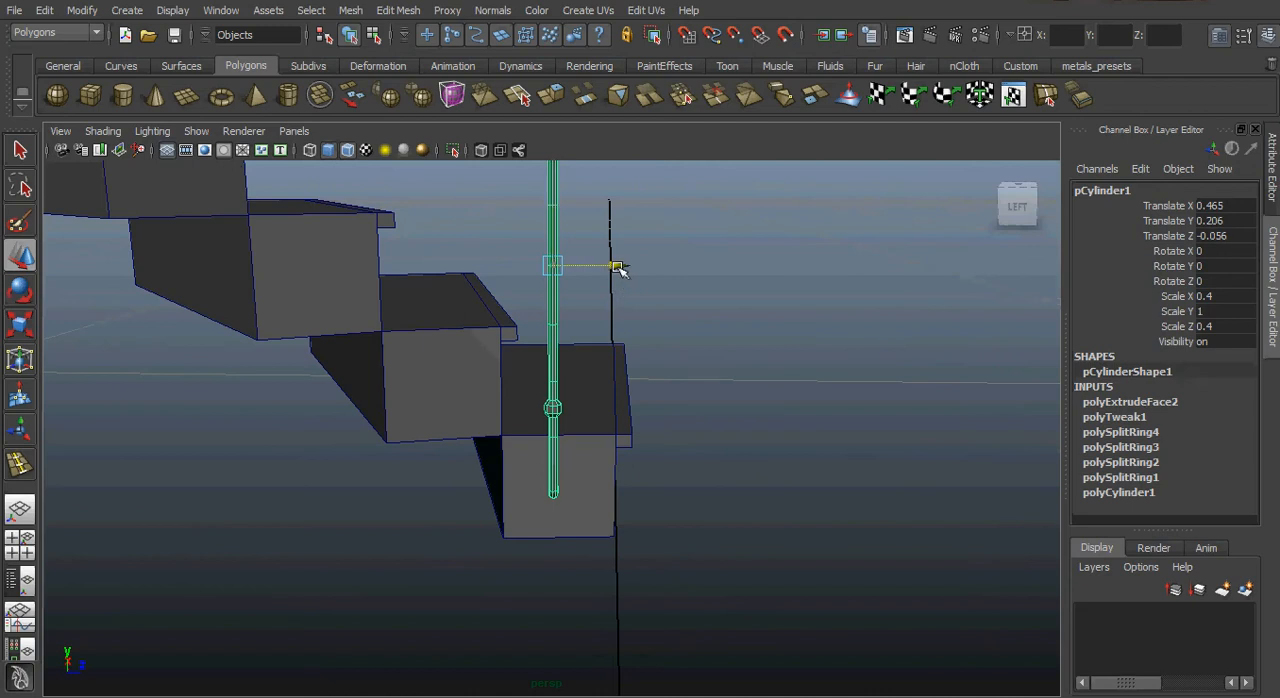
pyautogui.moveTo(617, 267); pyautogui.dragTo(459, 482)
pyautogui.keyDown('alt'); pyautogui.moveTo(580, 457); pyautogui.dragTo(614, 471, button='middle'); pyautogui.keyUp('alt')
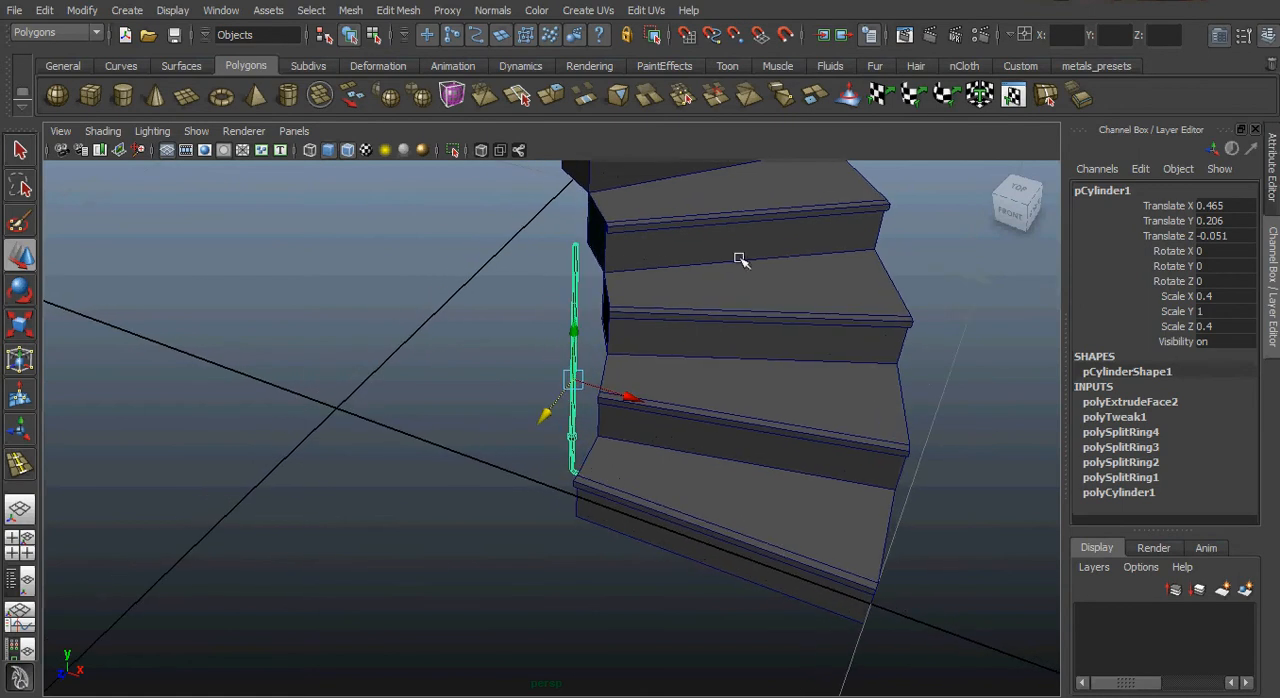
# Place the post's pivot point at the world origin, in the centre of the spiral.
pyautogui.keyDown('alt'); pyautogui.moveTo(719, 522); pyautogui.dragTo(508, 526); pyautogui.keyUp('alt')
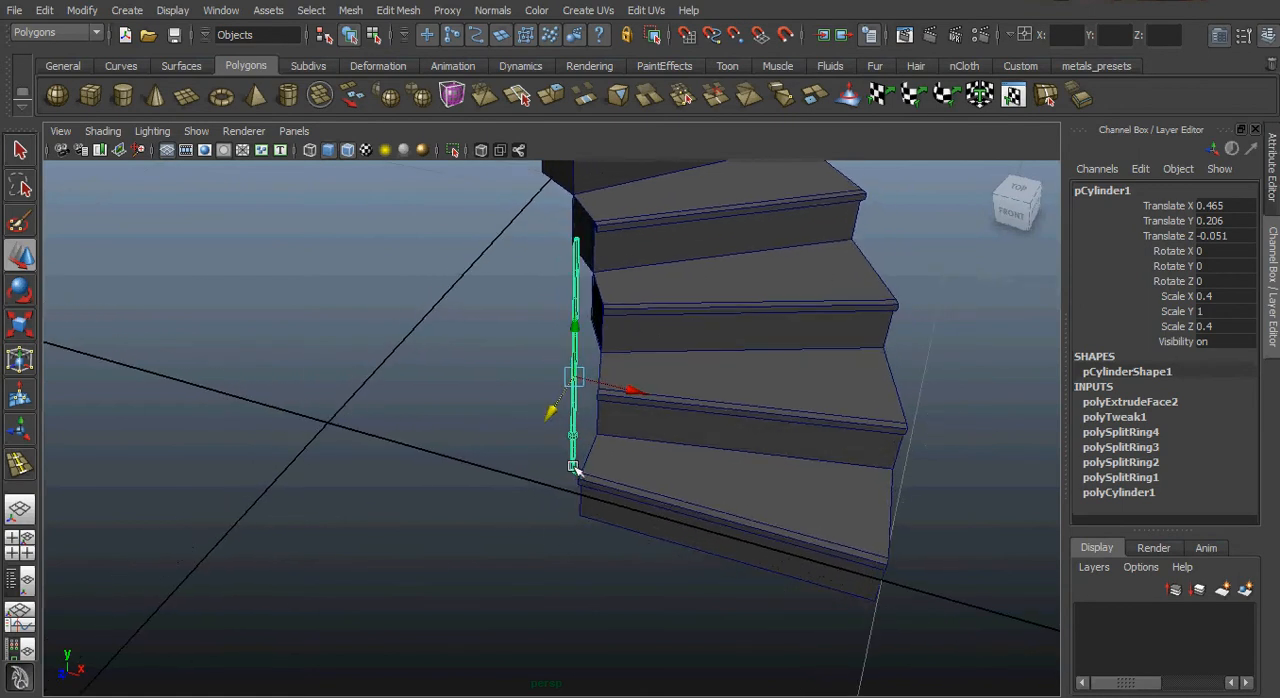
pyautogui.keyDown('alt'); pyautogui.moveTo(570, 465); pyautogui.dragTo(549, 387); pyautogui.keyUp('alt')
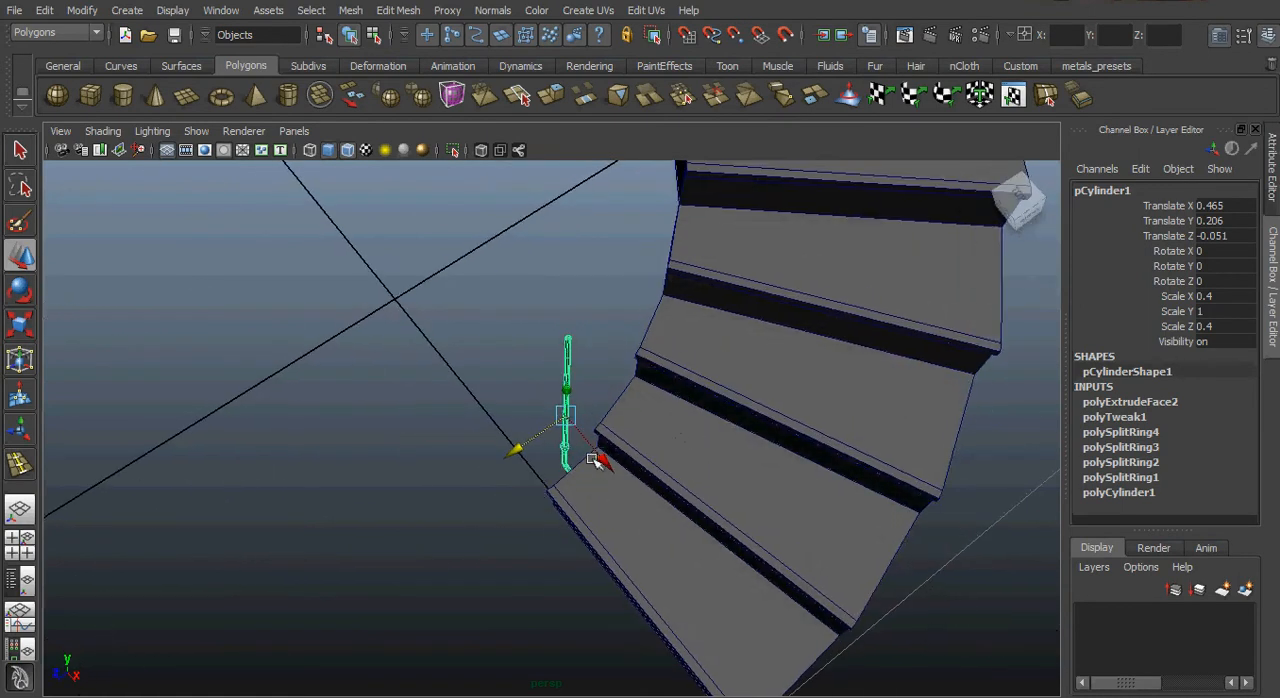
pyautogui.keyDown('alt'); pyautogui.moveTo(608, 456); pyautogui.dragTo(625, 418); pyautogui.keyUp('alt')
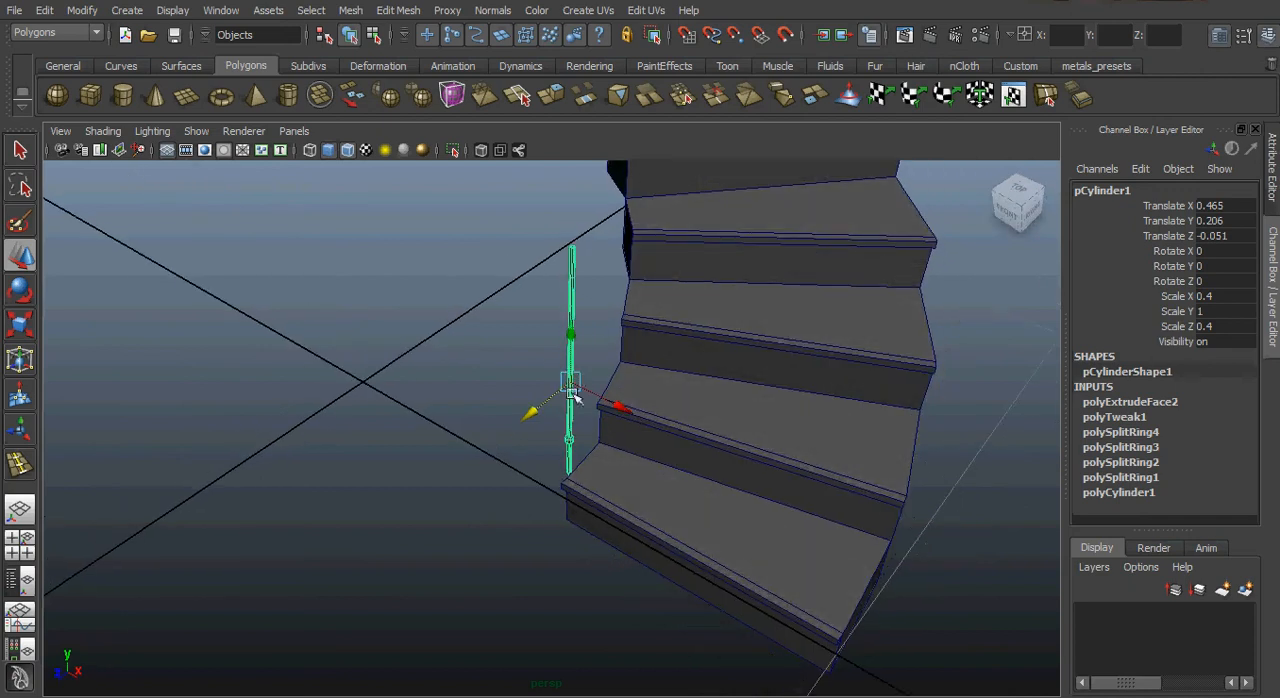
pyautogui.keyDown('alt'); pyautogui.moveTo(626, 477); pyautogui.dragTo(580, 390); pyautogui.keyUp('alt')
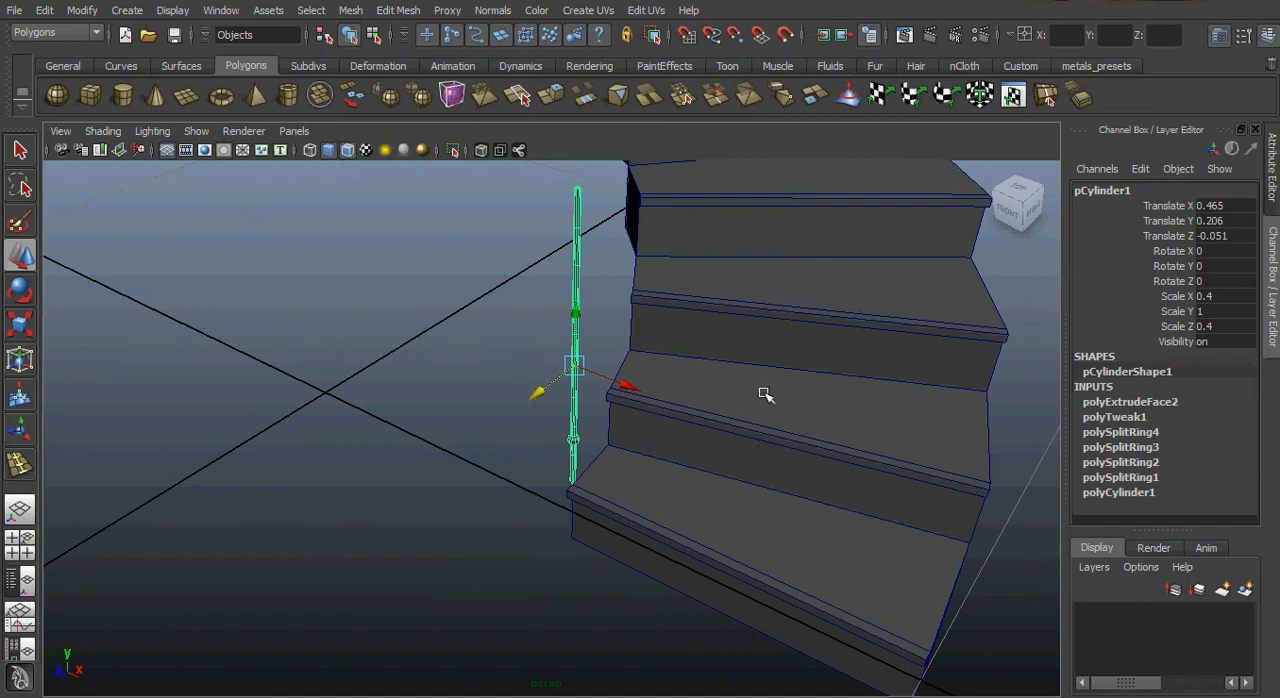
pyautogui.moveTo(597, 466)
pyautogui.keyDown('alt'); pyautogui.mouseDown()
pyautogui.moveTo(569, 500)
pyautogui.moveTo(607, 469)
pyautogui.mouseUp(); pyautogui.keyUp('alt')
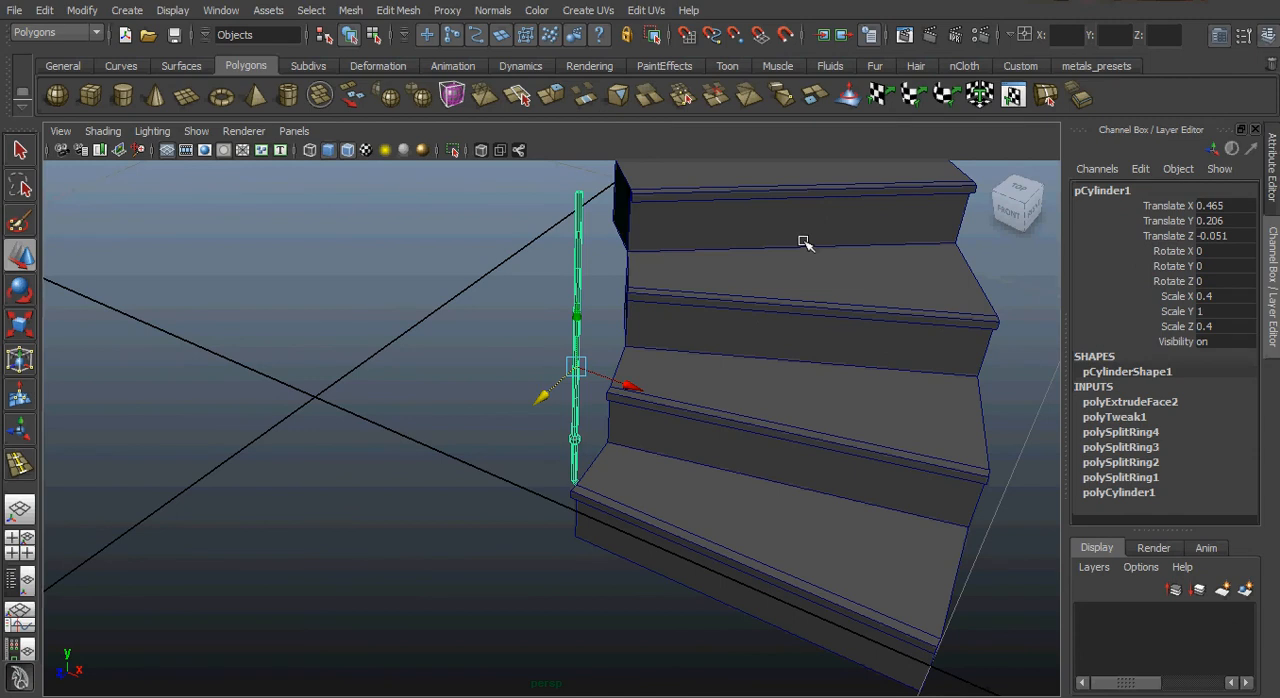
pyautogui.press('Insert')
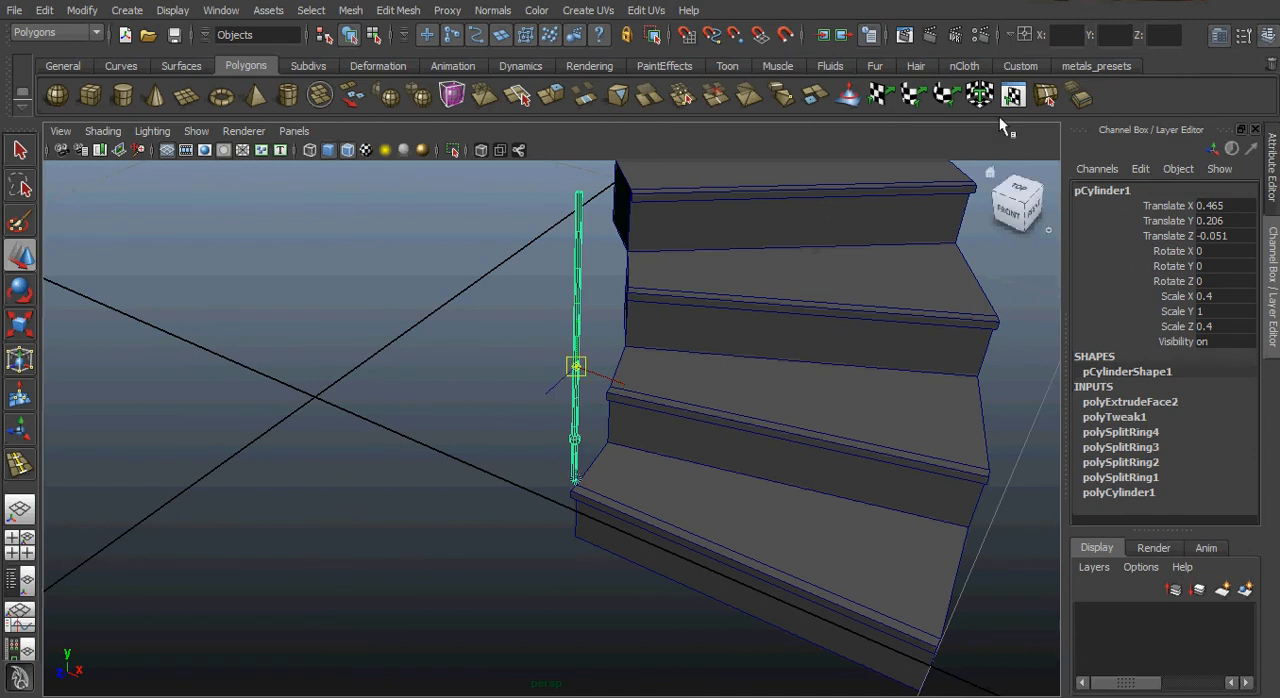
pyautogui.click(1070, 36)
pyautogui.press('Tab')
pyautogui.press('Tab')
pyautogui.press('Return')
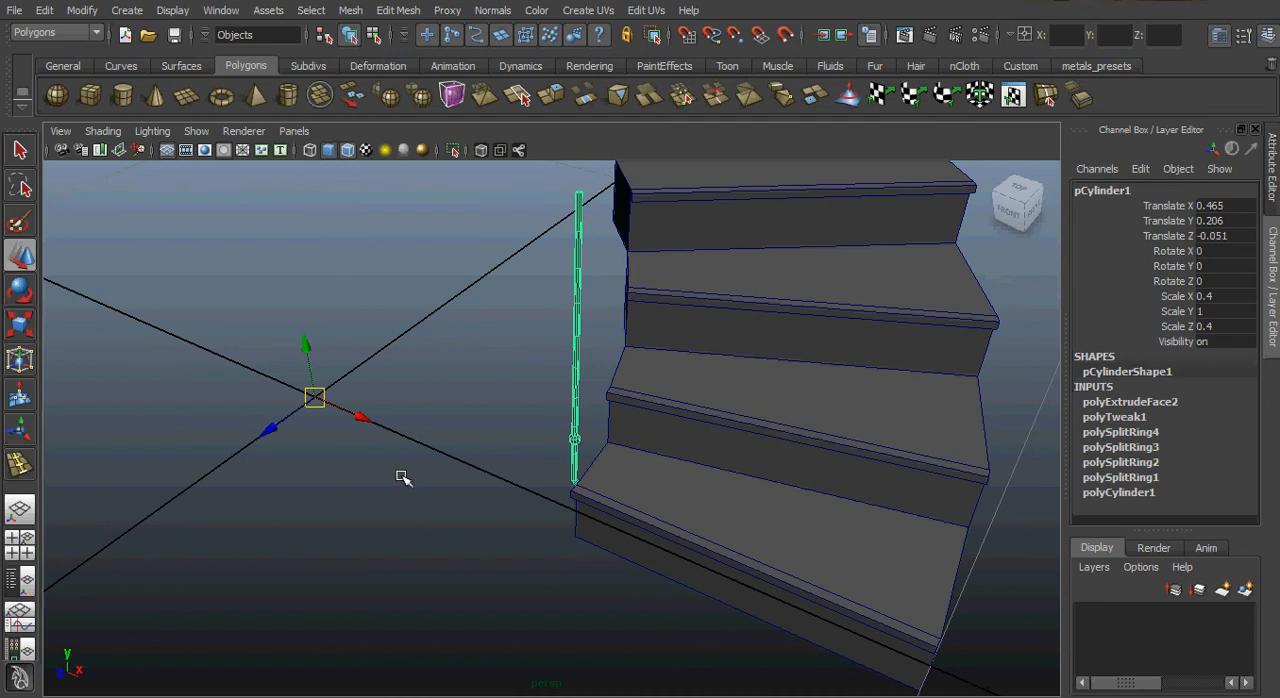
# Duplicate the post up the whole spiral with Duplicate Special, reusing its current settings.
pyautogui.keyDown('alt'); pyautogui.moveTo(331, 474); pyautogui.dragTo(295, 492); pyautogui.keyUp('alt')
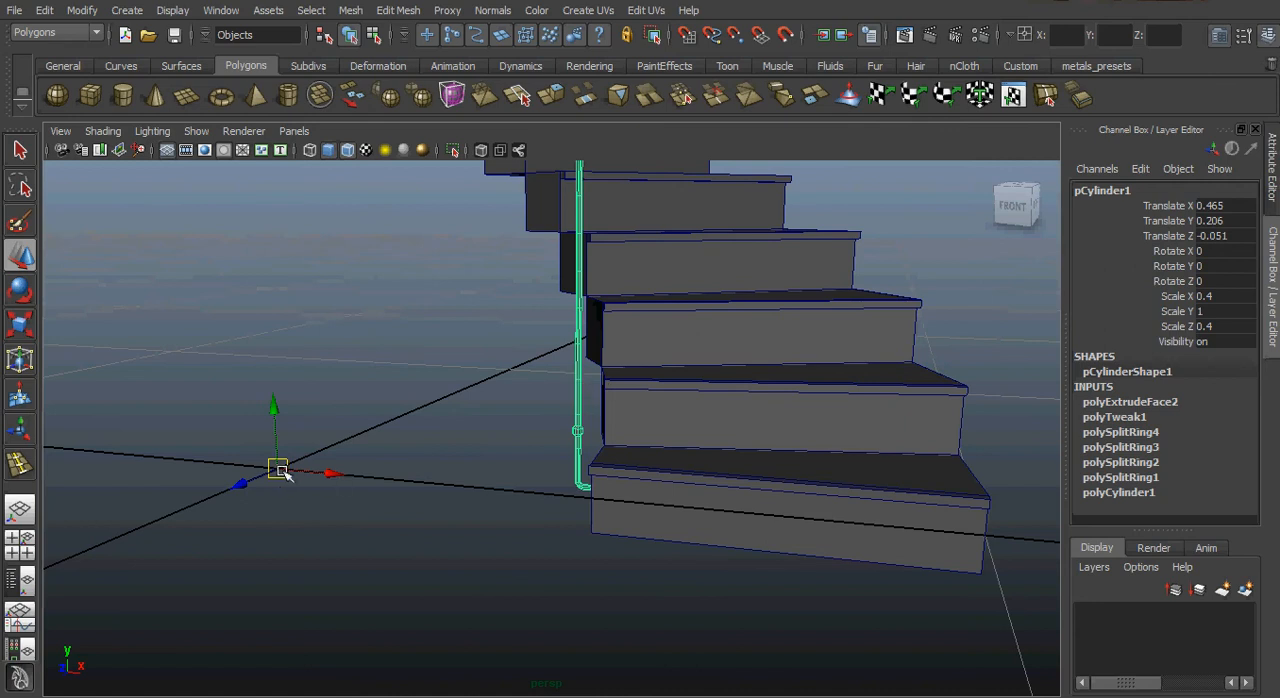
pyautogui.keyDown('alt'); pyautogui.moveTo(444, 421); pyautogui.dragTo(489, 400); pyautogui.keyUp('alt')
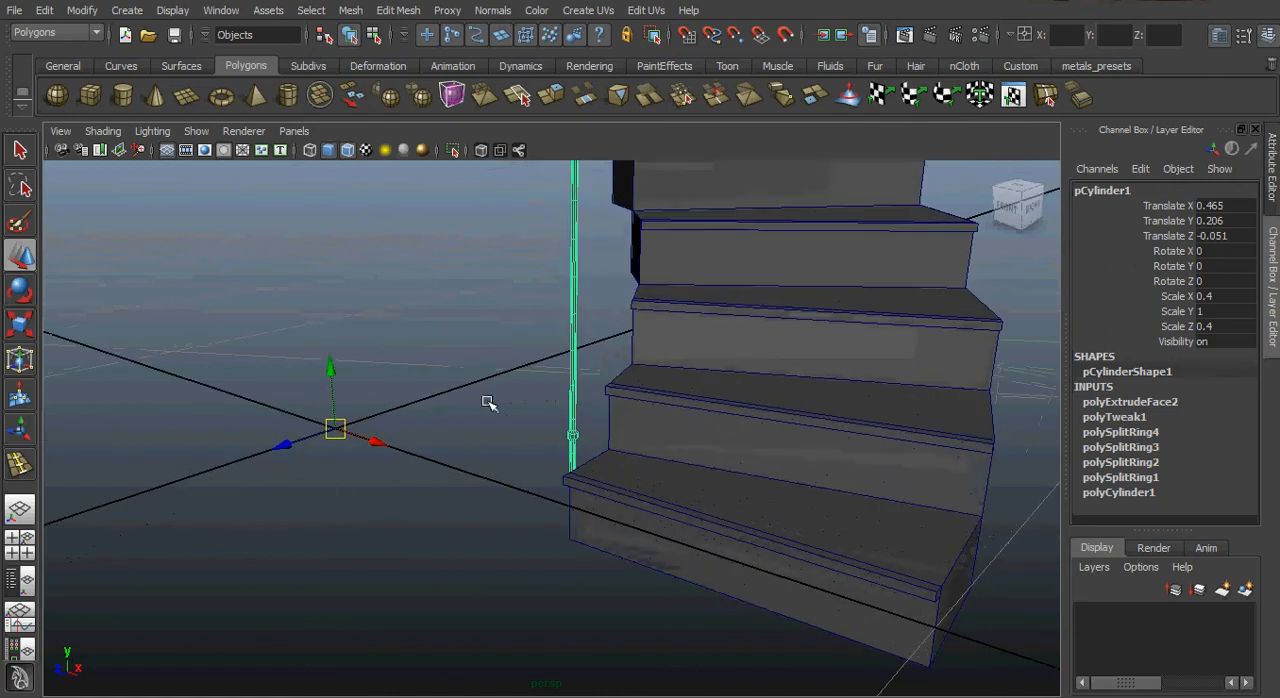
pyautogui.click(45, 12)
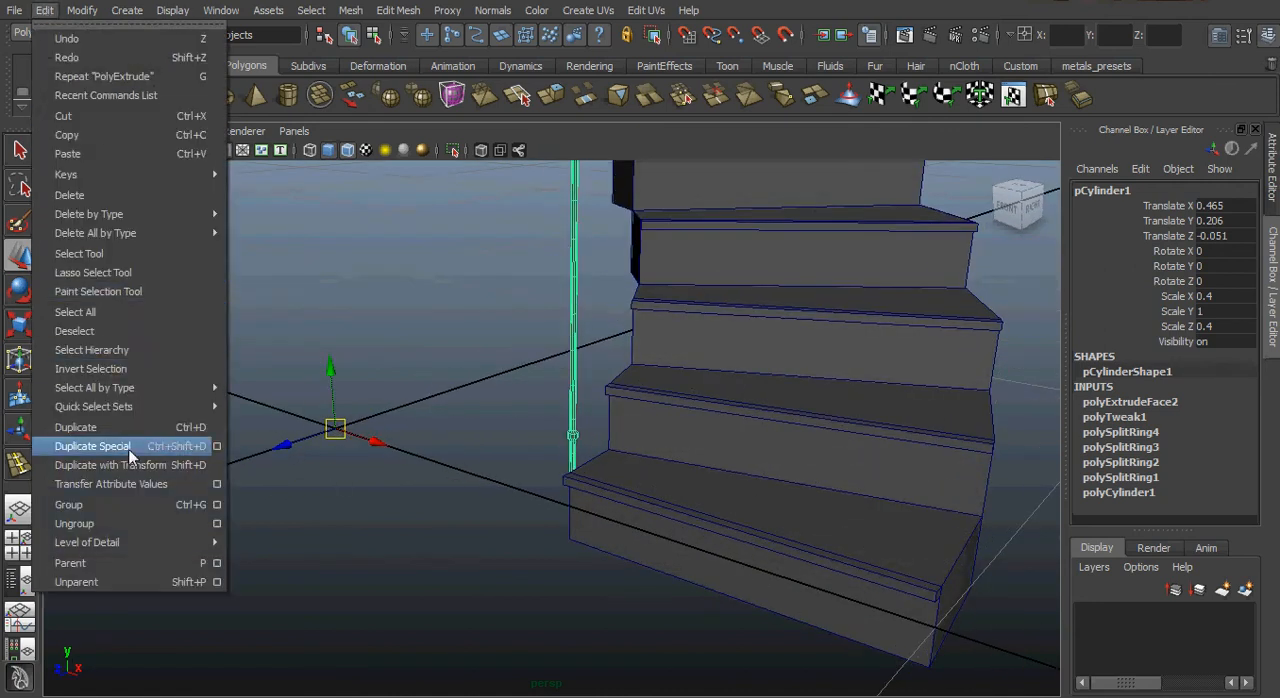
pyautogui.click(101, 446)
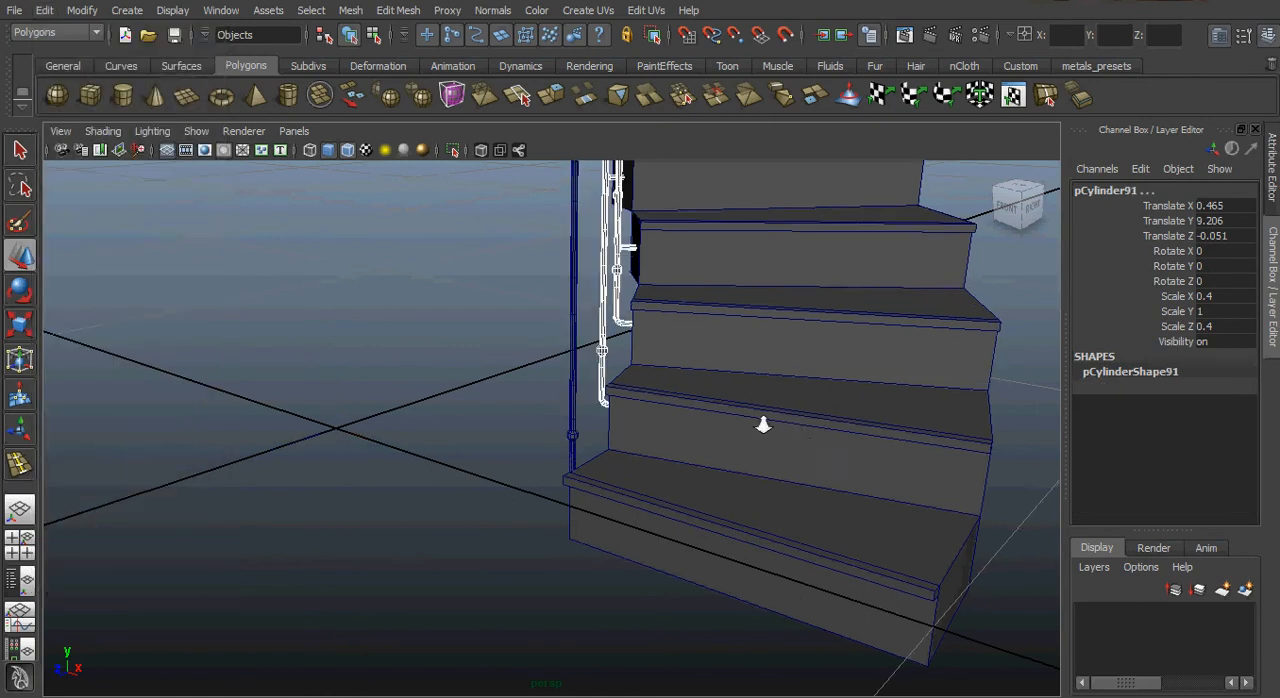
# Examine the duplicated railing posts along the full height of the spiral staircase from several sides.
pyautogui.keyDown('alt'); pyautogui.moveTo(763, 423); pyautogui.dragTo(594, 598); pyautogui.keyUp('alt')
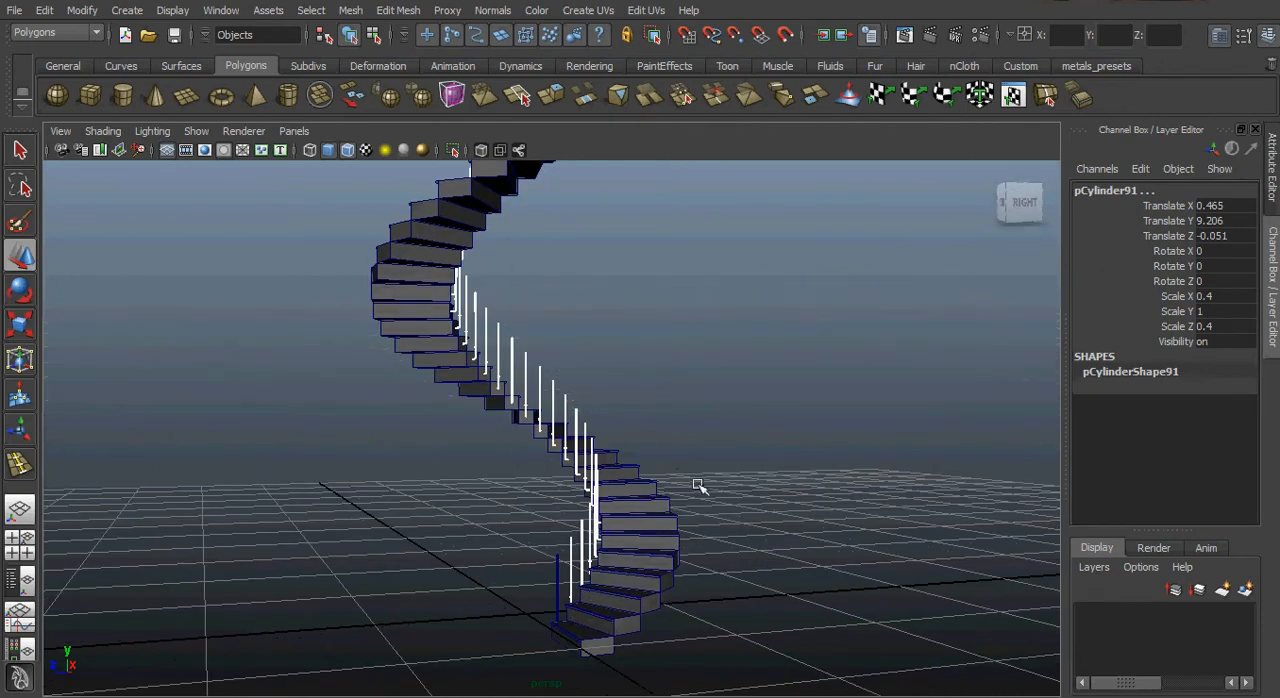
pyautogui.keyDown('alt'); pyautogui.moveTo(699, 486); pyautogui.dragTo(568, 562); pyautogui.keyUp('alt')
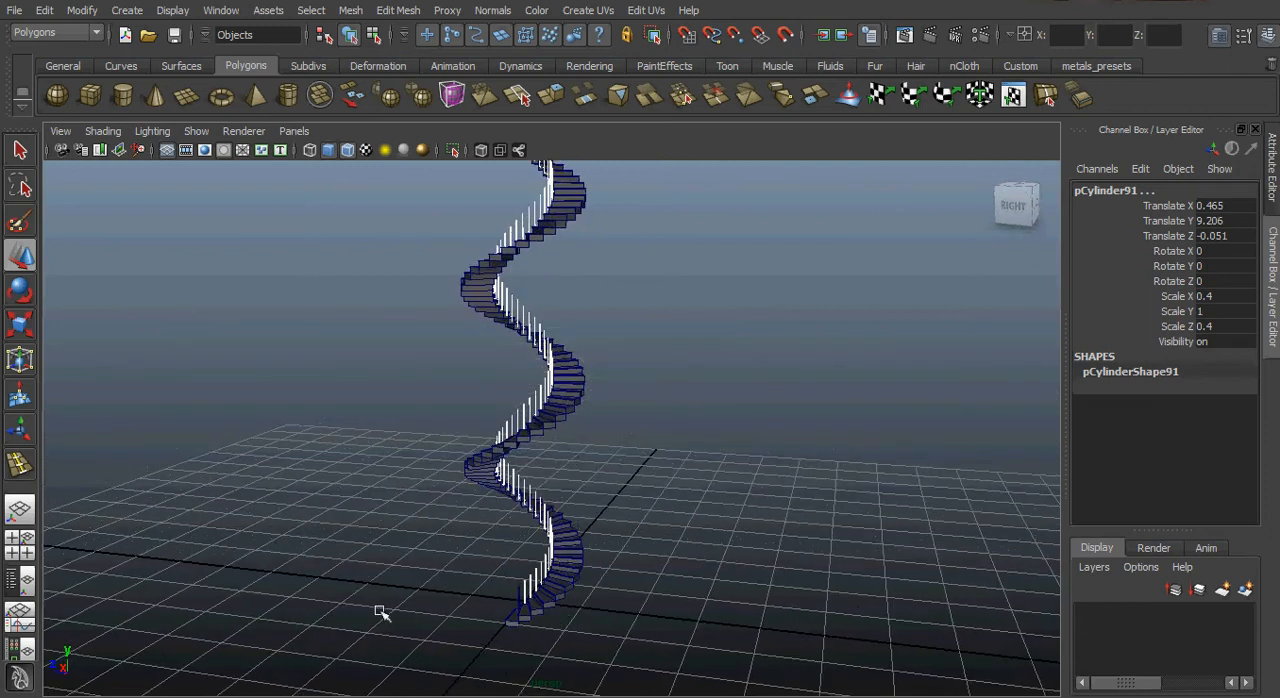
pyautogui.keyDown('alt'); pyautogui.moveTo(380, 611); pyautogui.dragTo(383, 509, button='right'); pyautogui.keyUp('alt')
pyautogui.keyDown('alt'); pyautogui.moveTo(430, 509); pyautogui.dragTo(523, 480); pyautogui.keyUp('alt')
pyautogui.keyDown('alt'); pyautogui.moveTo(500, 475); pyautogui.dragTo(494, 547, button='right'); pyautogui.keyUp('alt')
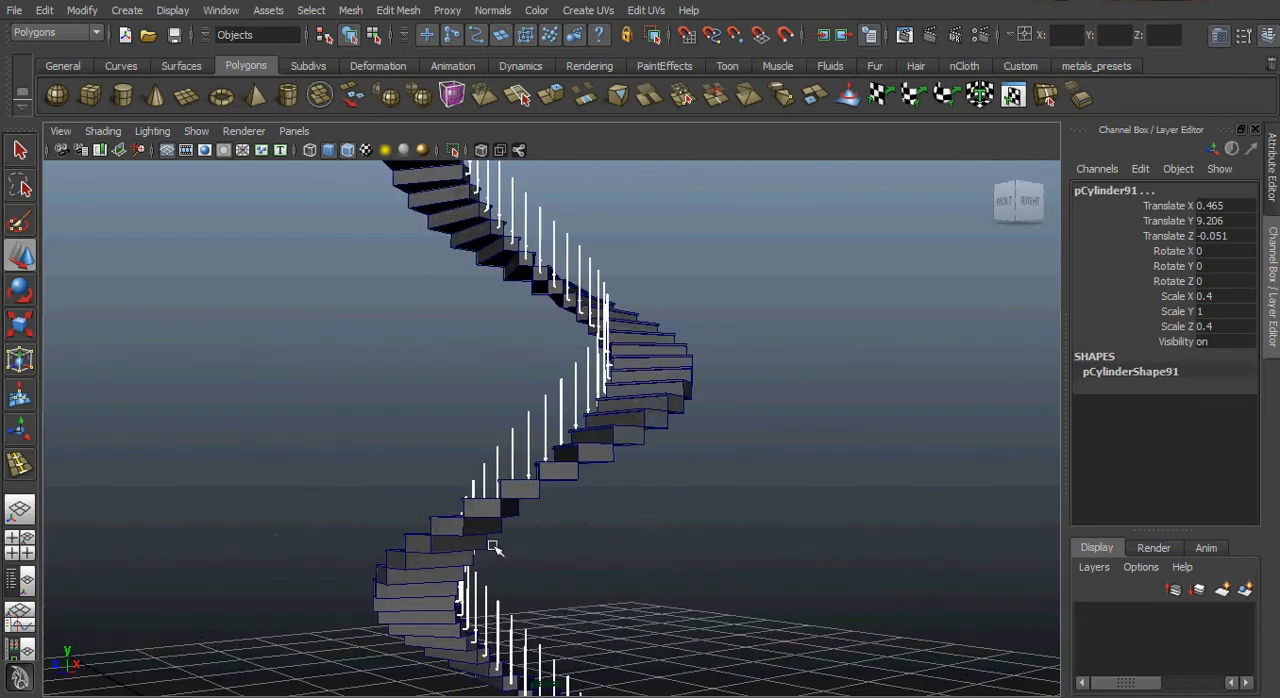
pyautogui.keyDown('alt'); pyautogui.moveTo(494, 547); pyautogui.dragTo(706, 552); pyautogui.keyUp('alt')
pyautogui.keyDown('alt'); pyautogui.moveTo(706, 552); pyautogui.dragTo(741, 528, button='right'); pyautogui.keyUp('alt')
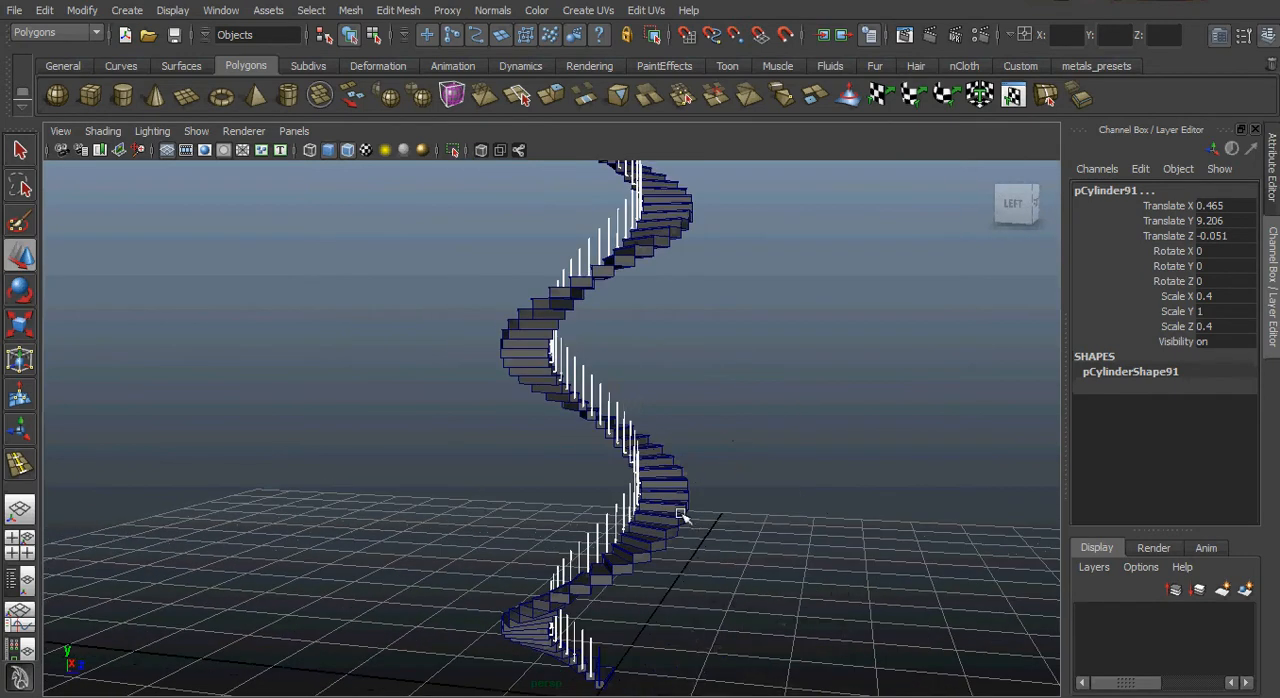
pyautogui.keyDown('alt'); pyautogui.moveTo(691, 523); pyautogui.dragTo(730, 528); pyautogui.keyUp('alt')
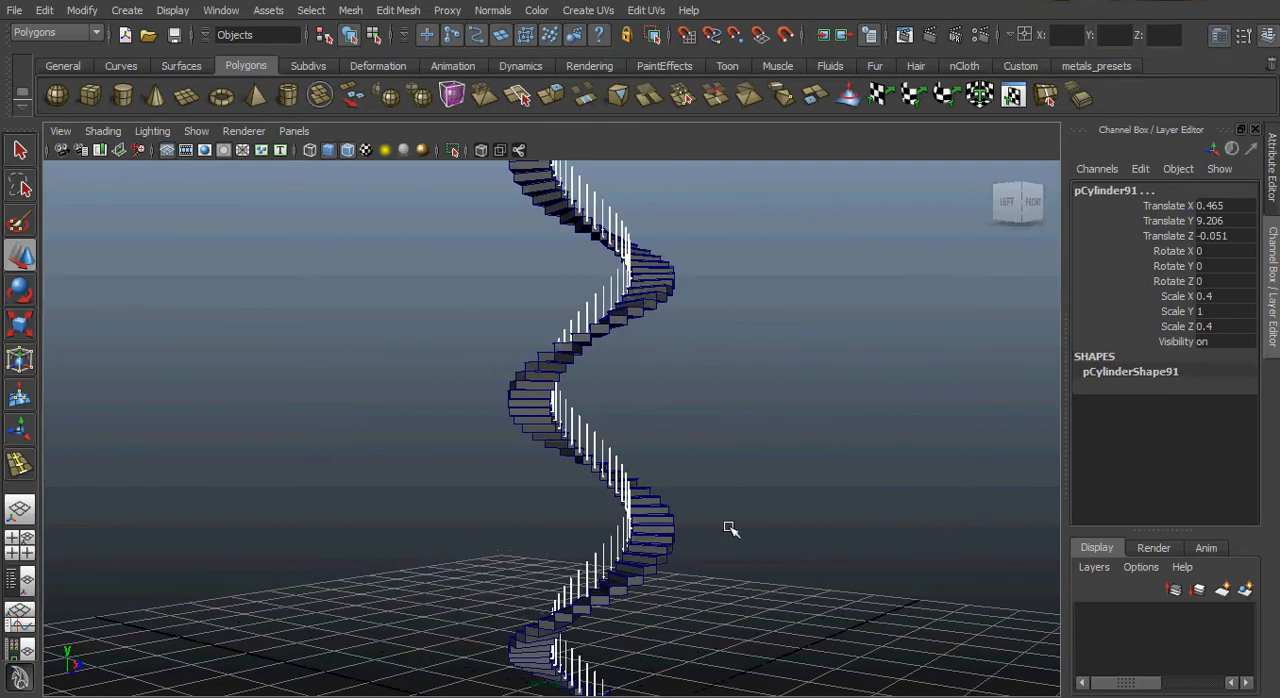
pyautogui.keyDown('alt'); pyautogui.moveTo(730, 528); pyautogui.dragTo(520, 484, button='right'); pyautogui.keyUp('alt')
pyautogui.keyDown('alt'); pyautogui.moveTo(678, 486); pyautogui.dragTo(750, 526, button='middle'); pyautogui.keyUp('alt')
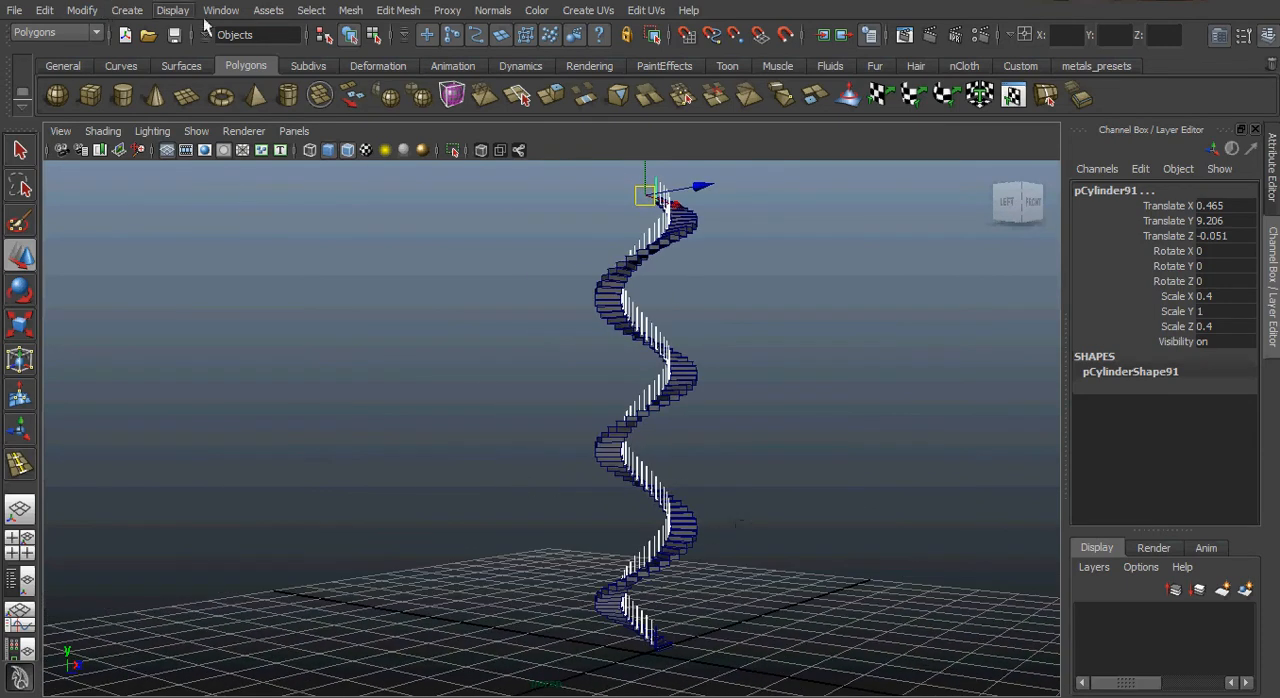
# Deselect the posts, open the polygon helix creation options and show the whole staircase in the side view.
pyautogui.click(424, 307)
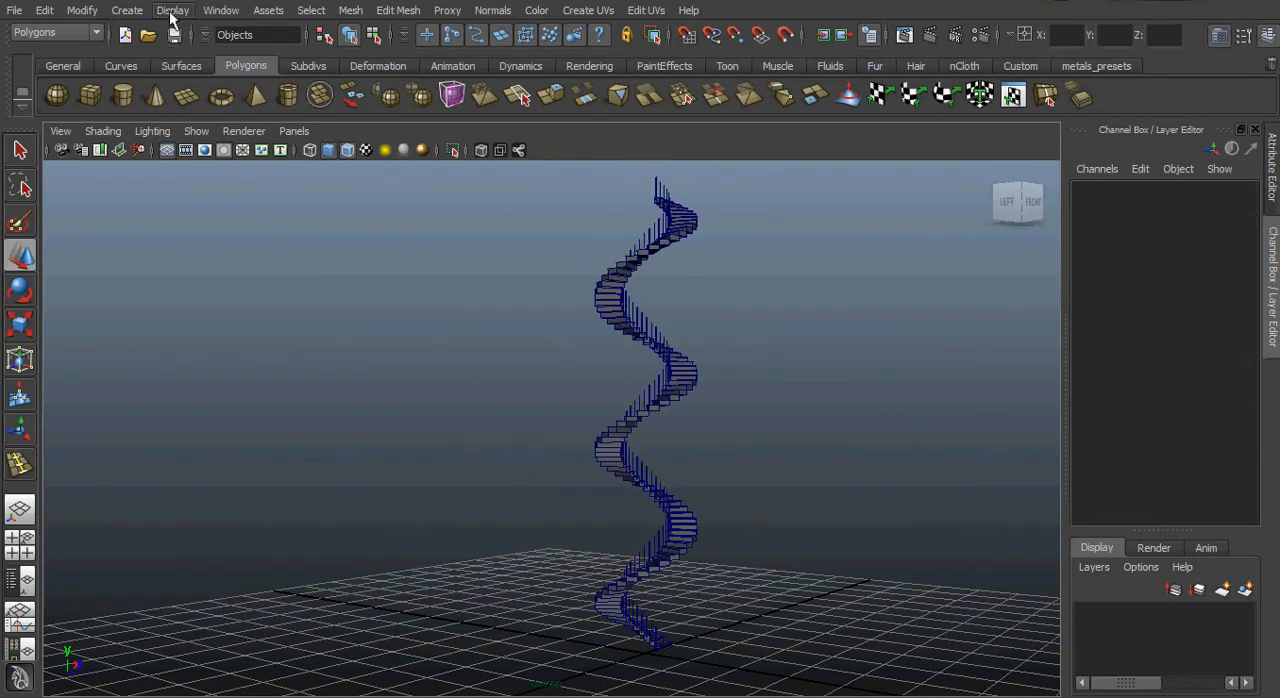
pyautogui.click(127, 11)
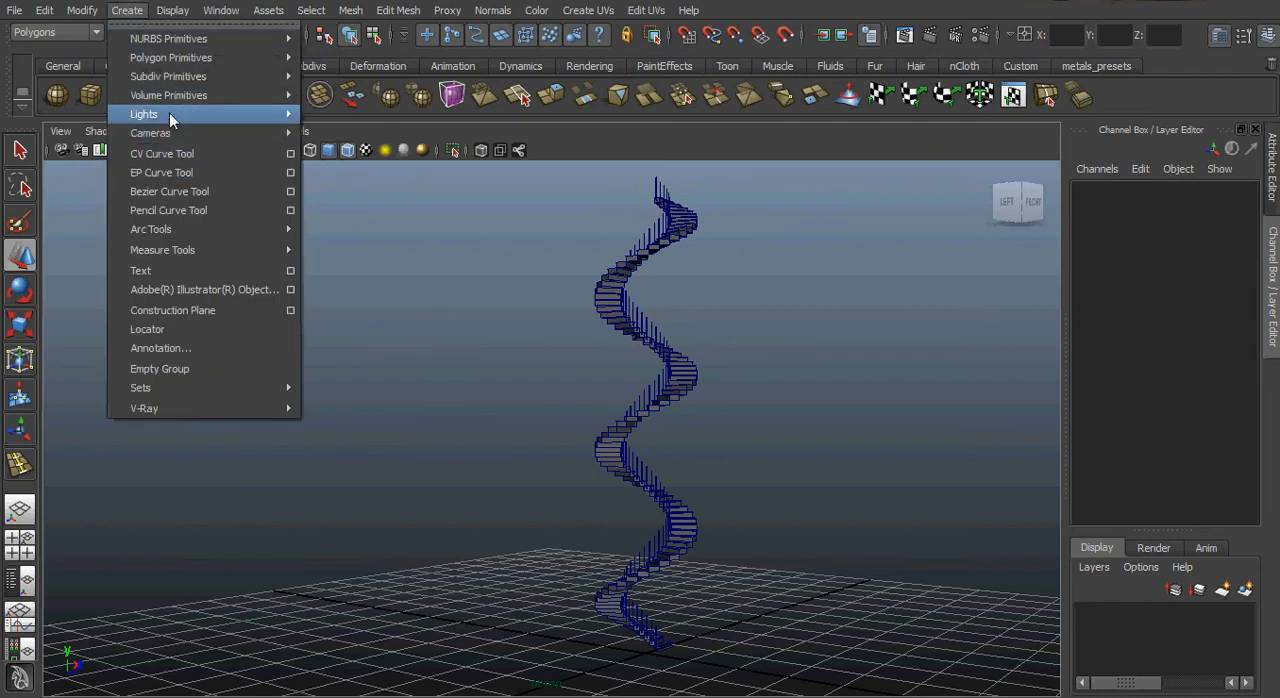
pyautogui.moveTo(173, 58)
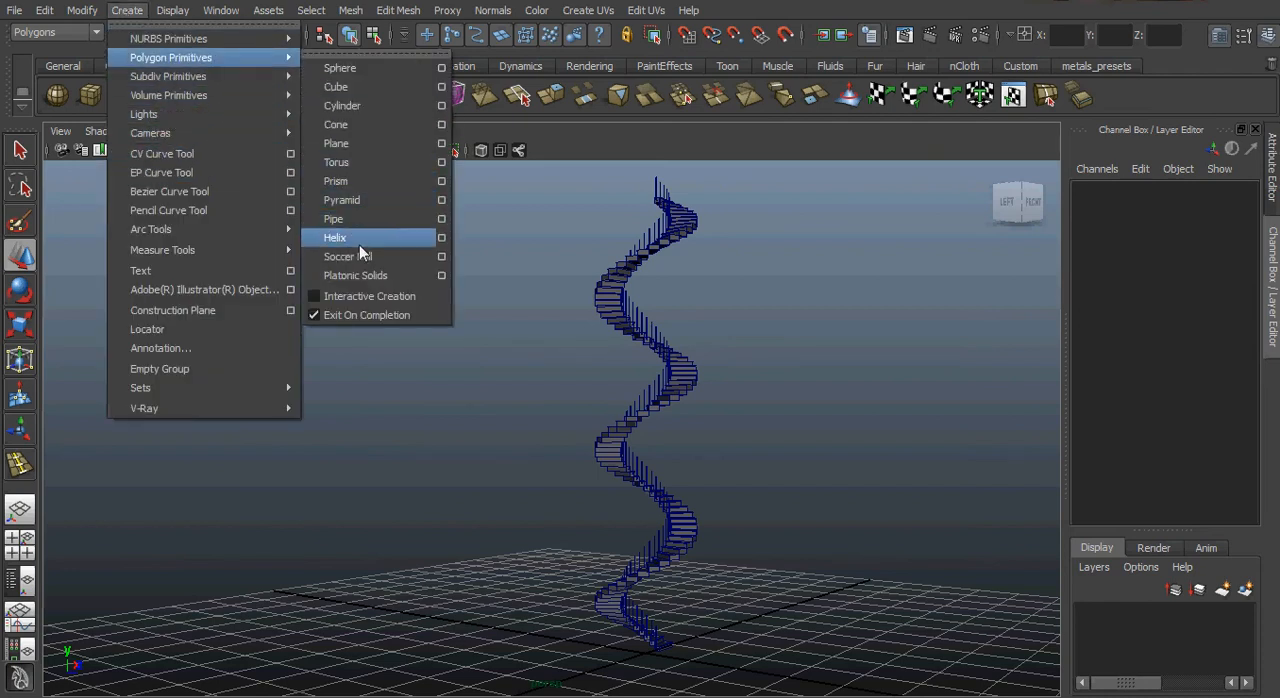
pyautogui.click(442, 241)
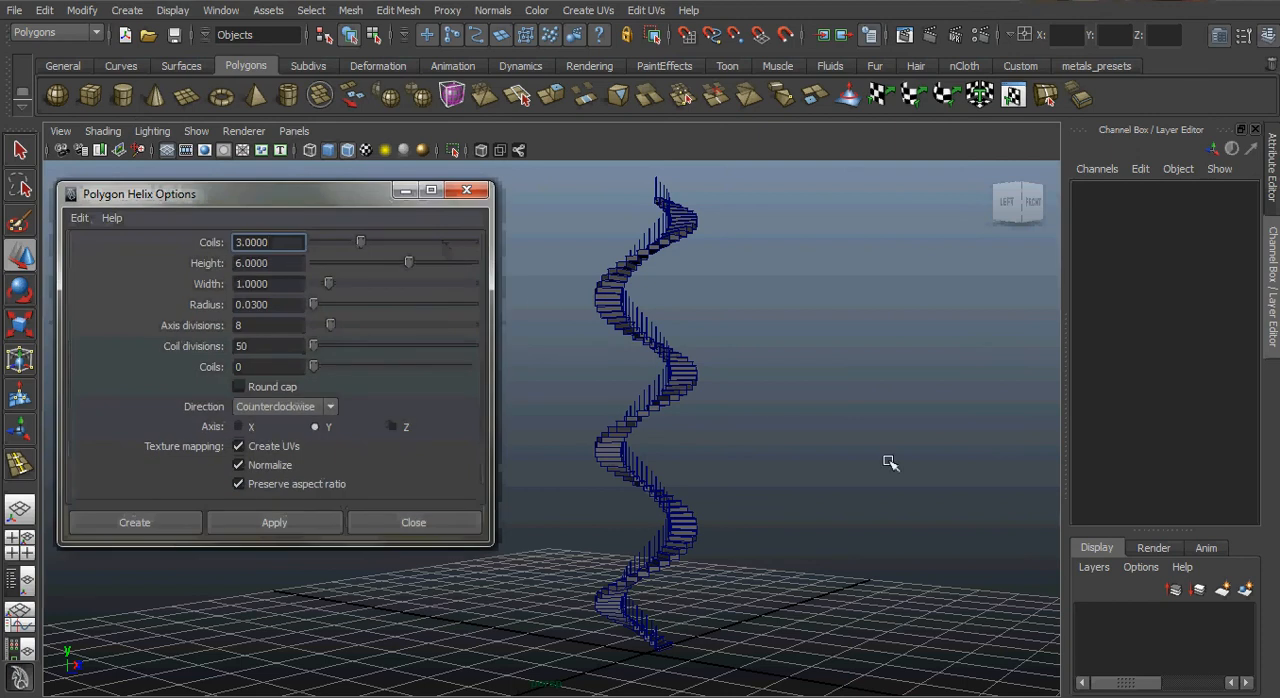
pyautogui.press('space')
pyautogui.moveTo(805, 445); pyautogui.dragTo(888, 447)
pyautogui.keyDown('alt'); pyautogui.moveTo(686, 415); pyautogui.dragTo(847, 568, button='middle'); pyautogui.keyUp('alt')
pyautogui.keyDown('alt'); pyautogui.moveTo(803, 491); pyautogui.dragTo(1020, 517, button='right'); pyautogui.keyUp('alt')
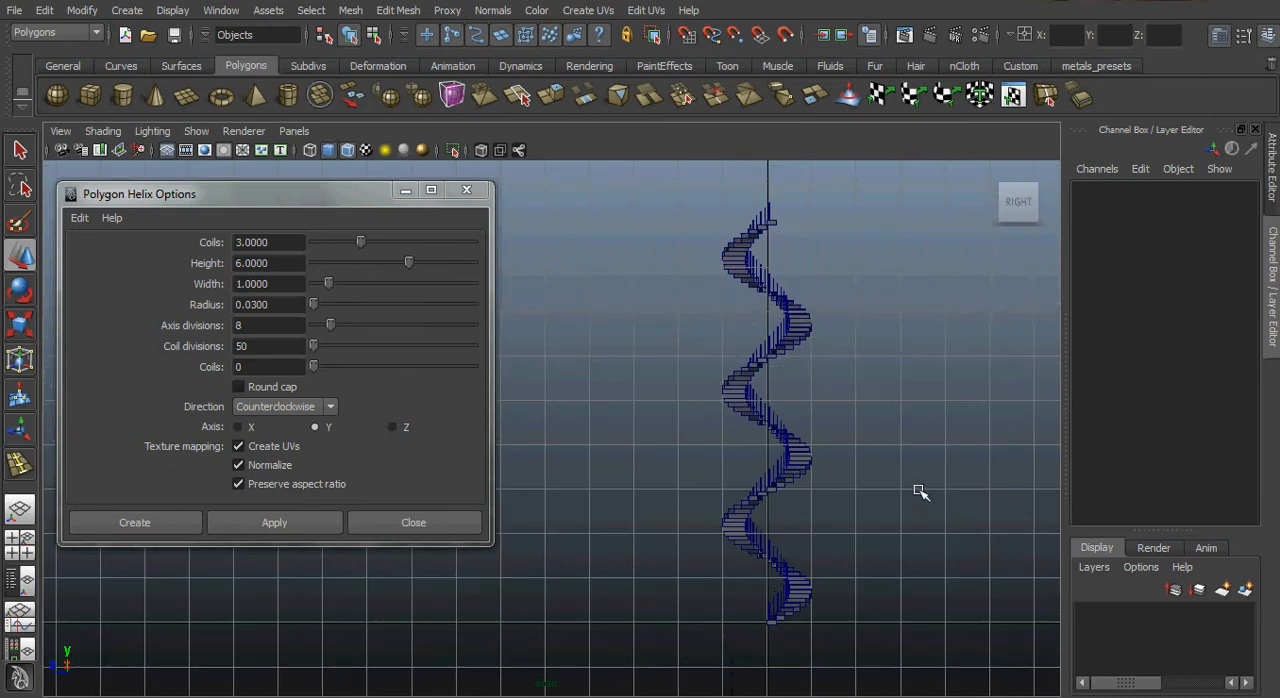
pyautogui.keyDown('alt'); pyautogui.moveTo(920, 492); pyautogui.dragTo(849, 494, button='middle'); pyautogui.keyUp('alt')
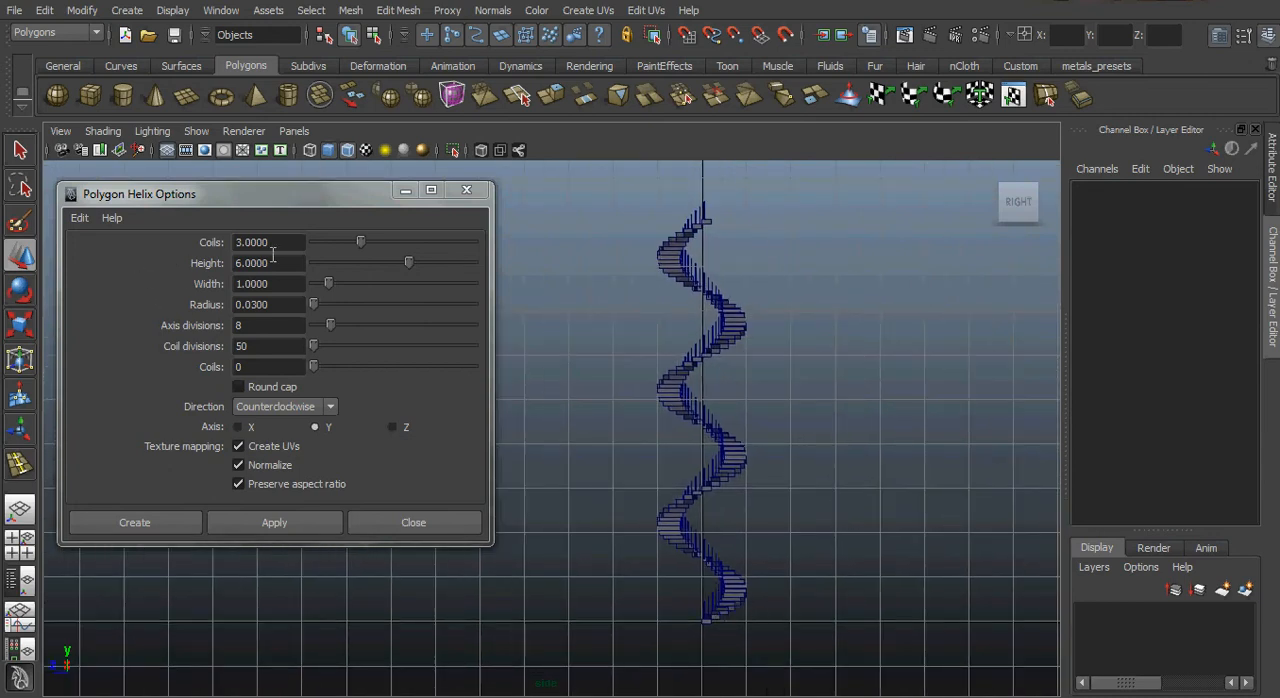
# Reset the polygon helix options to their default settings.
pyautogui.click(79, 218)
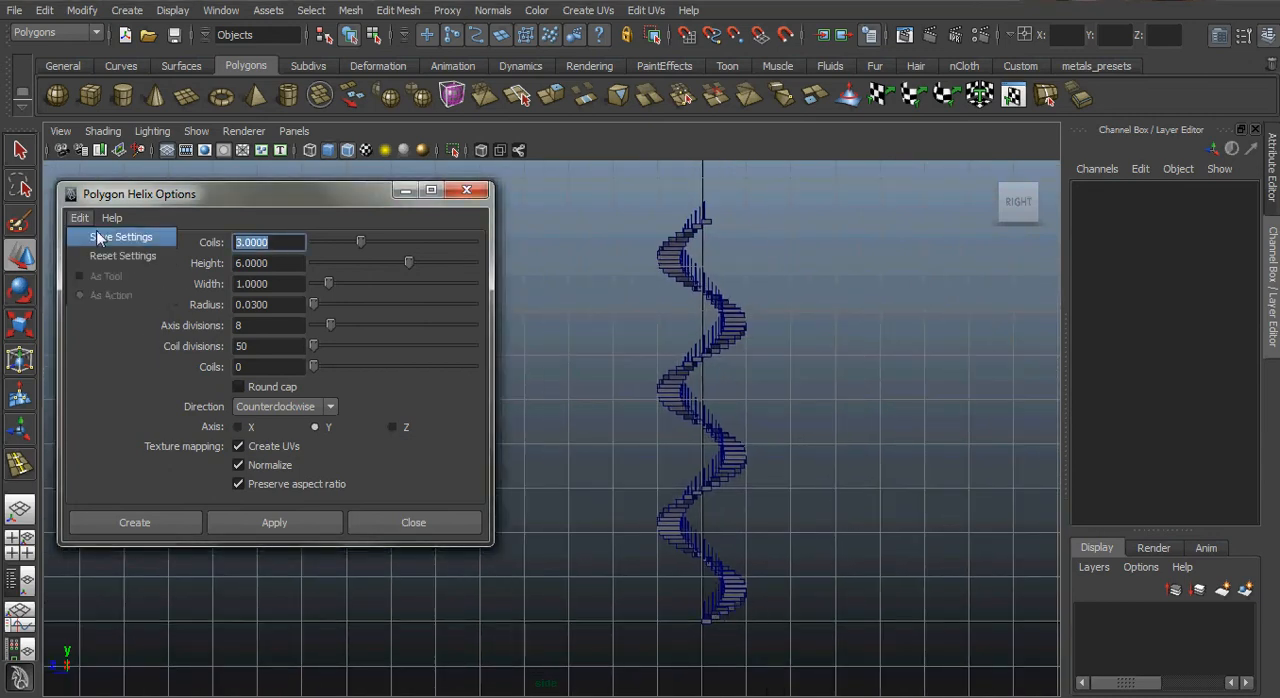
pyautogui.click(105, 257)
pyautogui.click(79, 218)
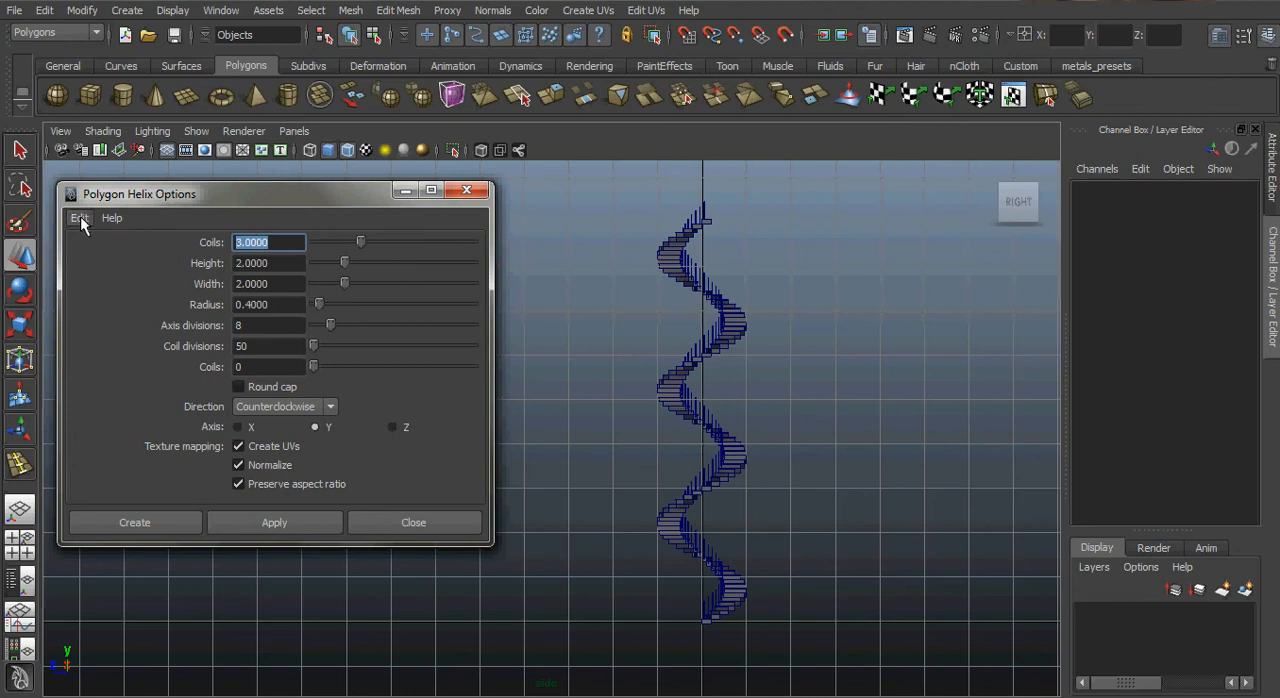
pyautogui.click(111, 257)
pyautogui.click(288, 251)
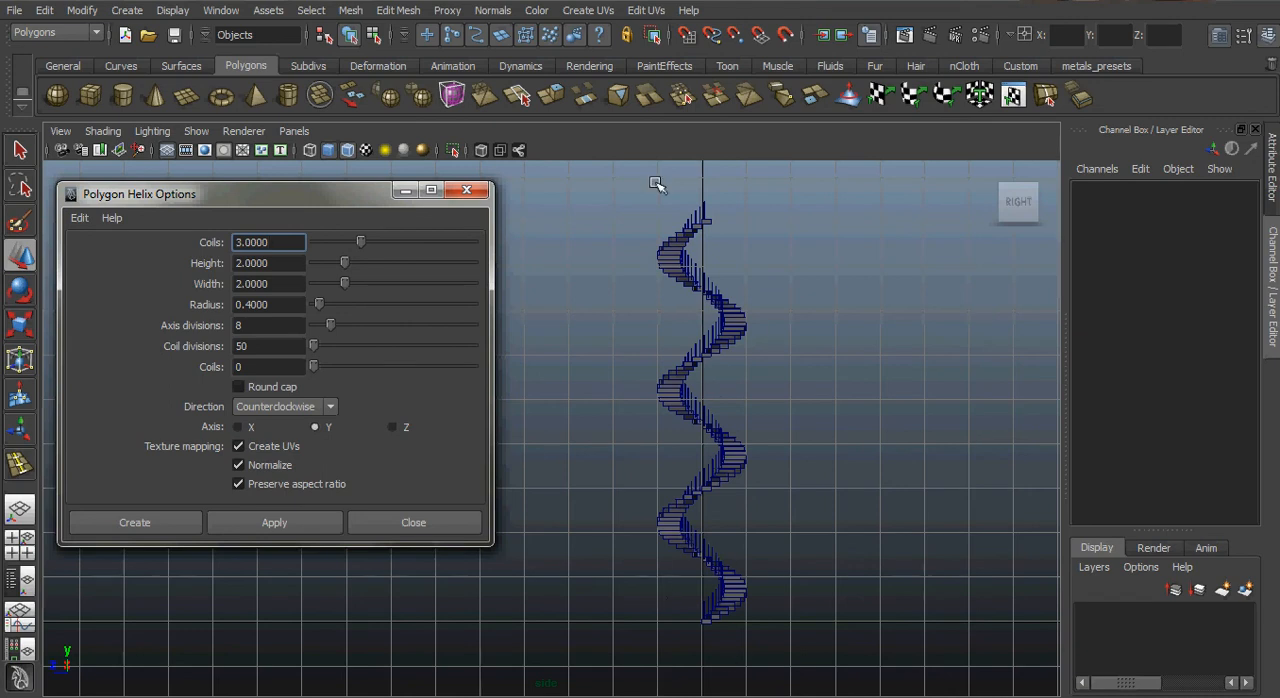
# Set the new helix's height to 9 and its width to 1, keeping 3 coils.
pyautogui.moveTo(277, 241); pyautogui.dragTo(170, 243)
pyautogui.press('Tab')
pyautogui.write('9')
pyautogui.press('Tab')
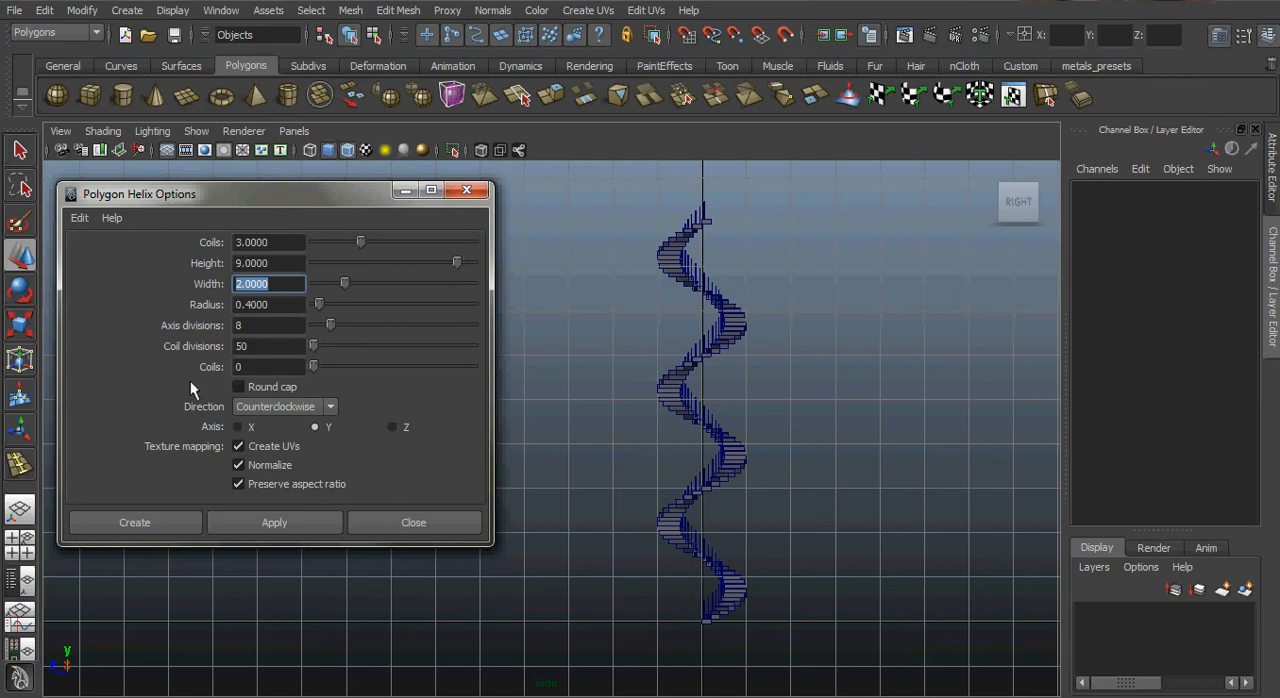
pyautogui.click(265, 304)
pyautogui.hotkey('shift', 'Tab')
pyautogui.write('1')
pyautogui.press('Tab')
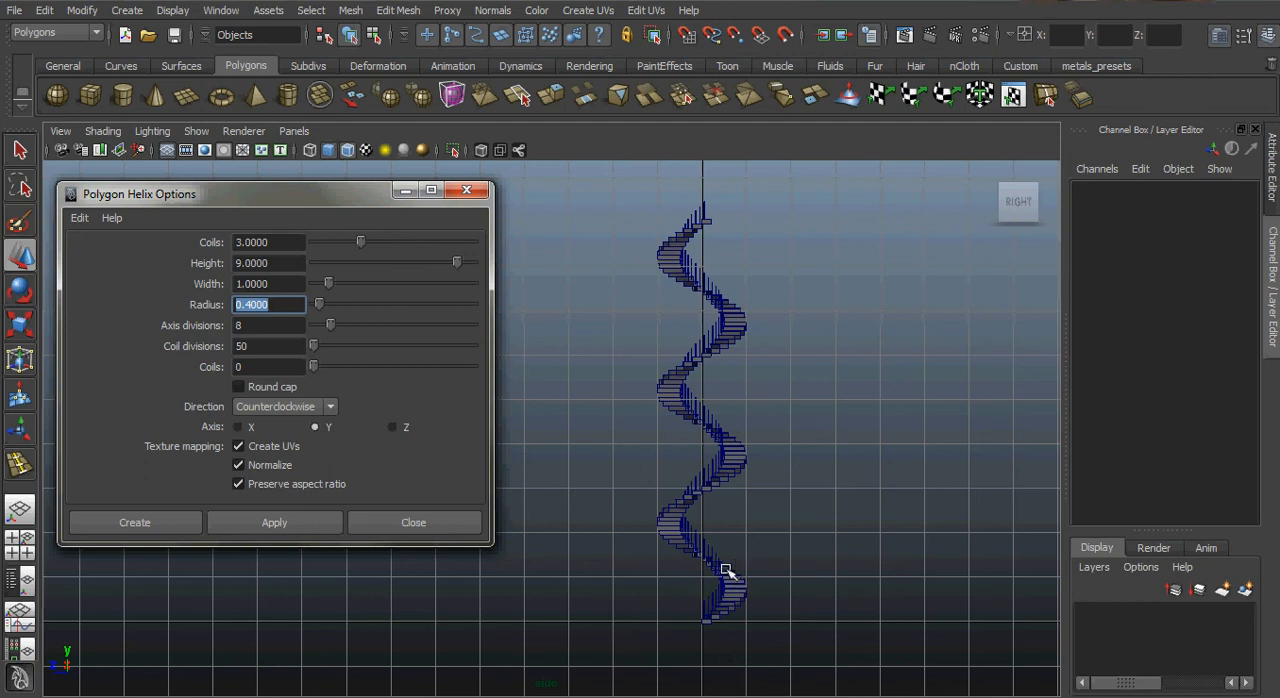
# Set the helix radius to 0.03 and create the helix, leaving its options open.
pyautogui.keyDown('alt'); pyautogui.moveTo(727, 566); pyautogui.dragTo(760, 565, button='right'); pyautogui.keyUp('alt')
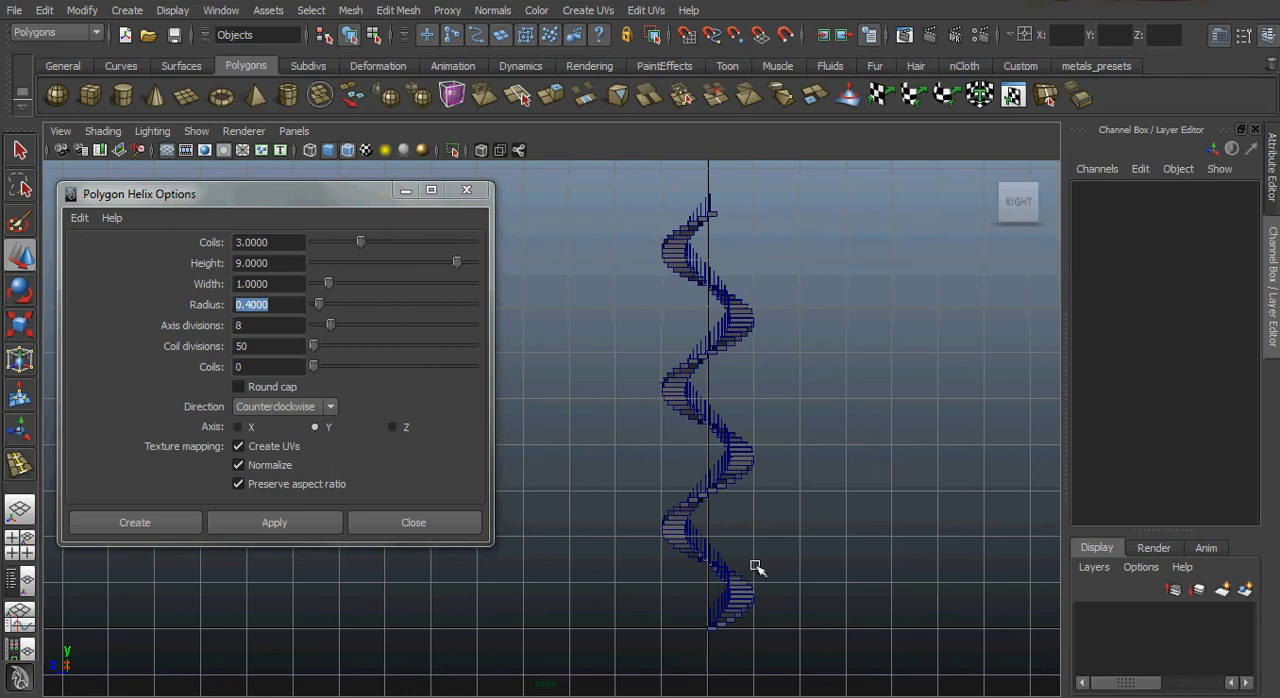
pyautogui.keyDown('alt'); pyautogui.moveTo(756, 566); pyautogui.dragTo(735, 562, button='middle'); pyautogui.keyUp('alt')
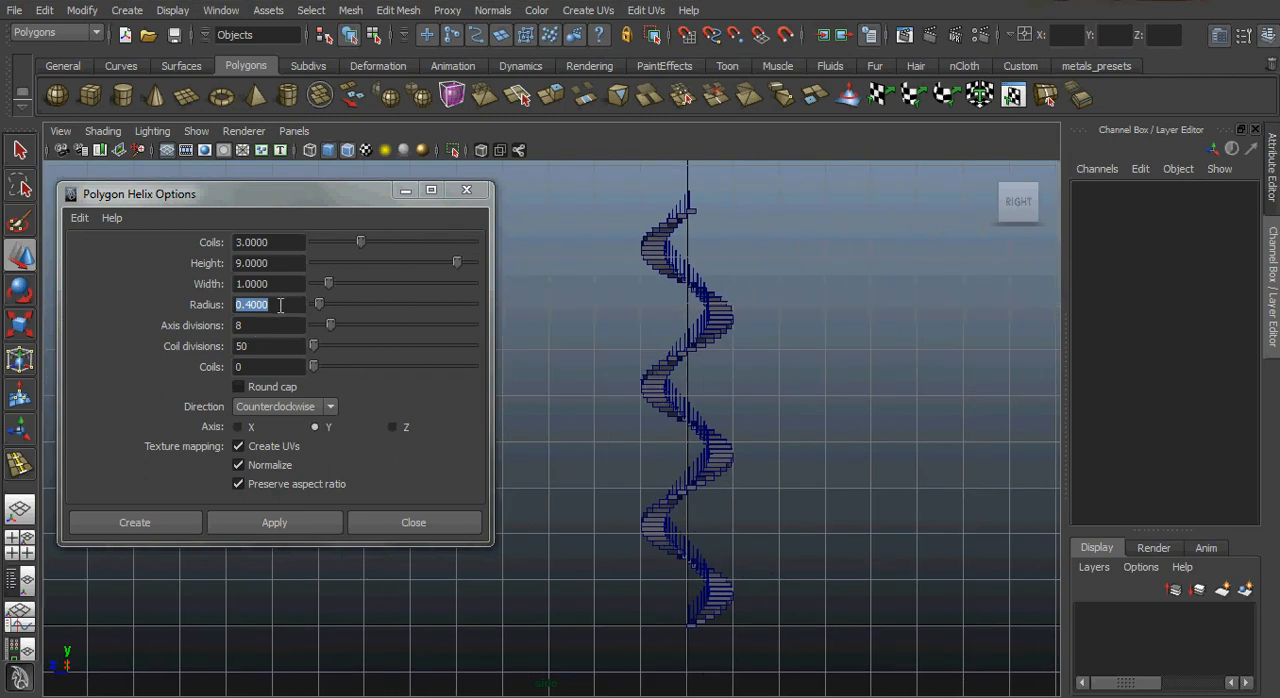
pyautogui.moveTo(281, 305); pyautogui.dragTo(214, 315)
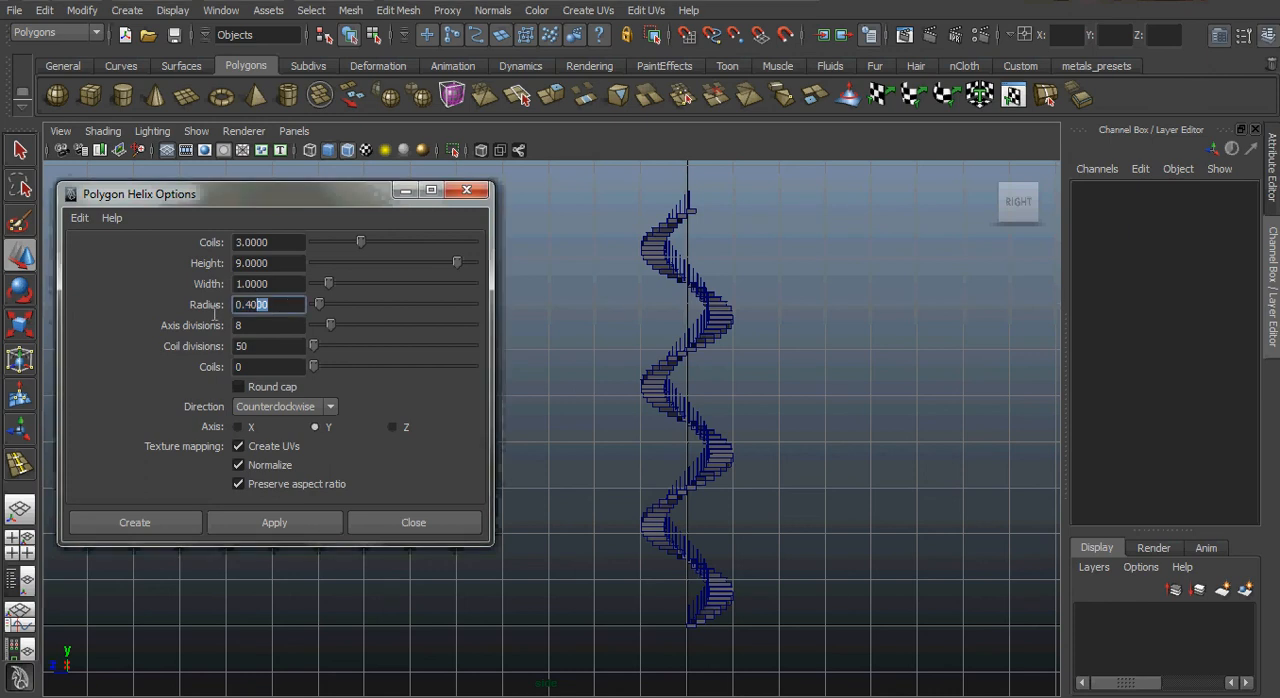
pyautogui.write('0.03')
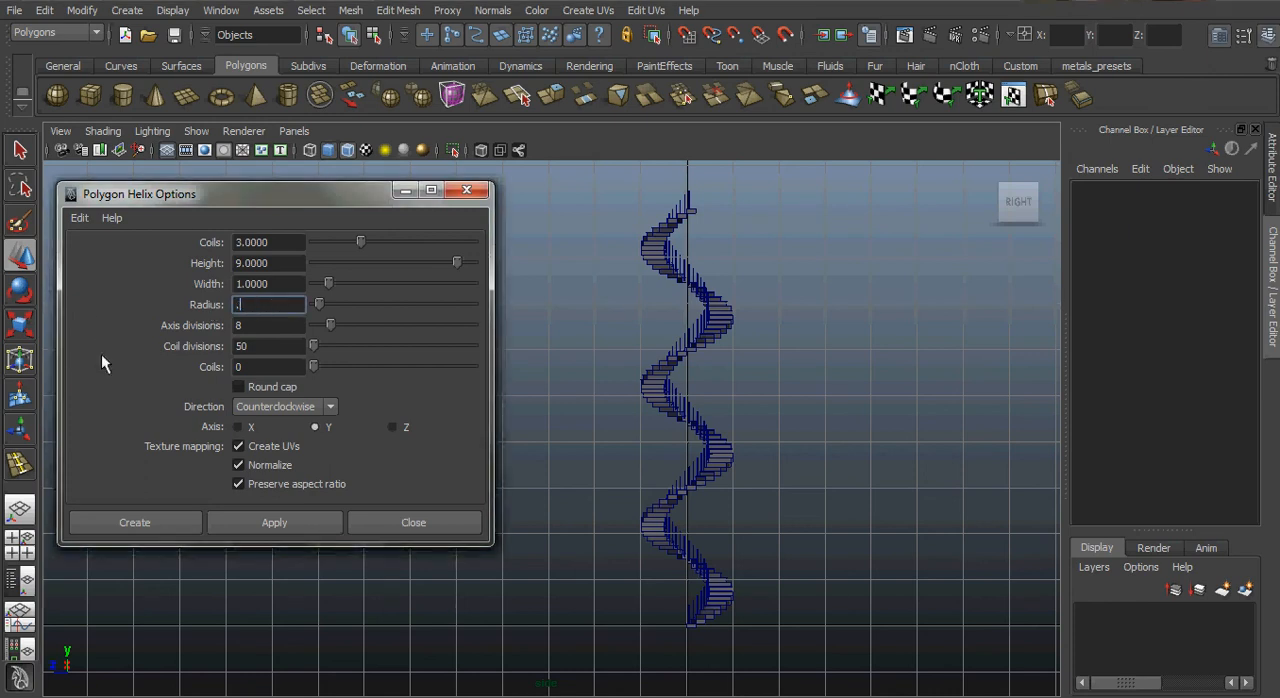
pyautogui.press('Return')
pyautogui.click(290, 528)
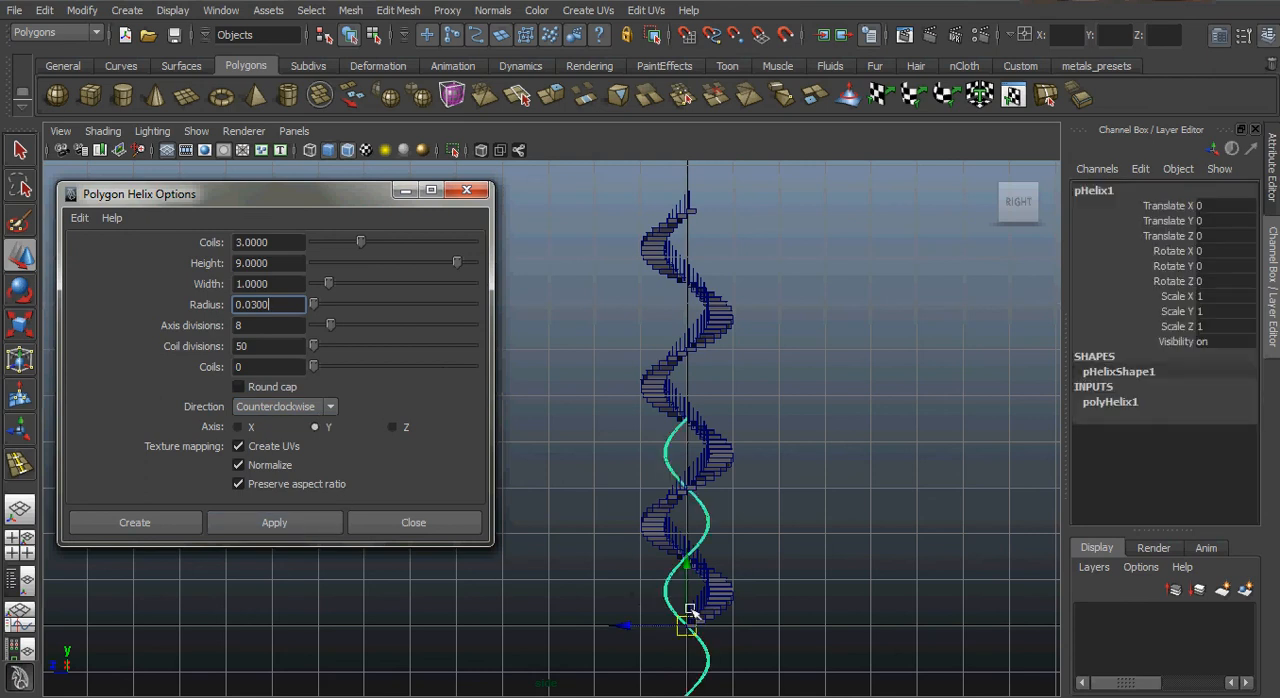
# Raise the helix to about Y 4.916 along the railing posts, close its options and switch the view to wireframe.
pyautogui.moveTo(690, 570); pyautogui.dragTo(670, 345)
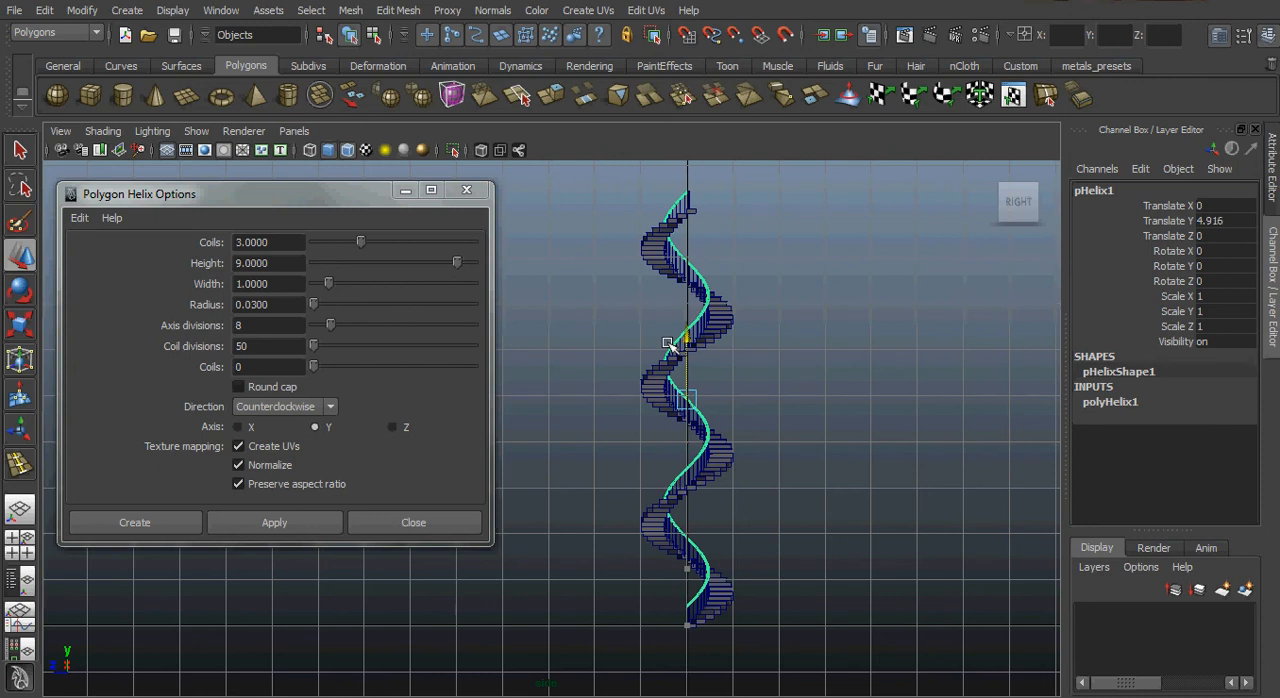
pyautogui.click(413, 521)
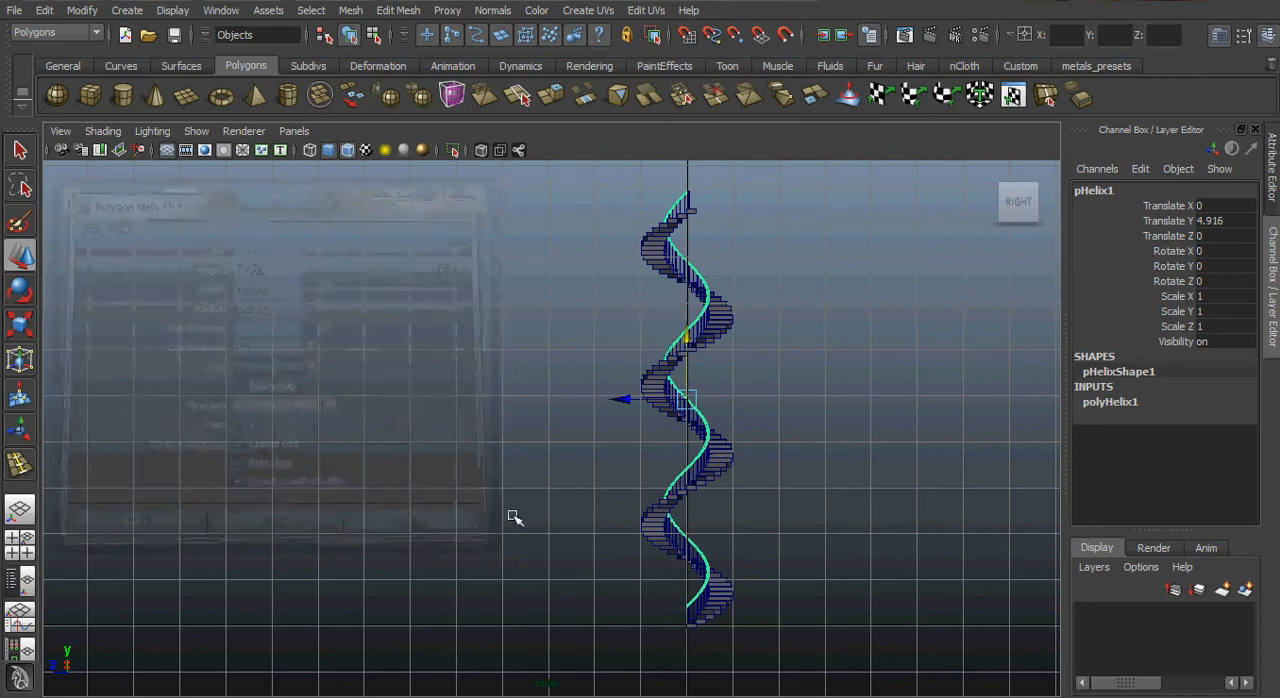
pyautogui.keyDown('alt'); pyautogui.moveTo(514, 518); pyautogui.dragTo(830, 481, button='right'); pyautogui.keyUp('alt')
pyautogui.keyDown('alt'); pyautogui.moveTo(829, 480); pyautogui.dragTo(636, 320, button='middle'); pyautogui.keyUp('alt')
pyautogui.keyDown('alt'); pyautogui.moveTo(680, 352); pyautogui.dragTo(1053, 458, button='right'); pyautogui.keyUp('alt')
pyautogui.moveTo(807, 462)
pyautogui.keyDown('alt'); pyautogui.mouseDown(button='right')
pyautogui.moveTo(741, 446)
pyautogui.moveTo(849, 460)
pyautogui.mouseUp(button='right'); pyautogui.keyUp('alt')
pyautogui.press('4')
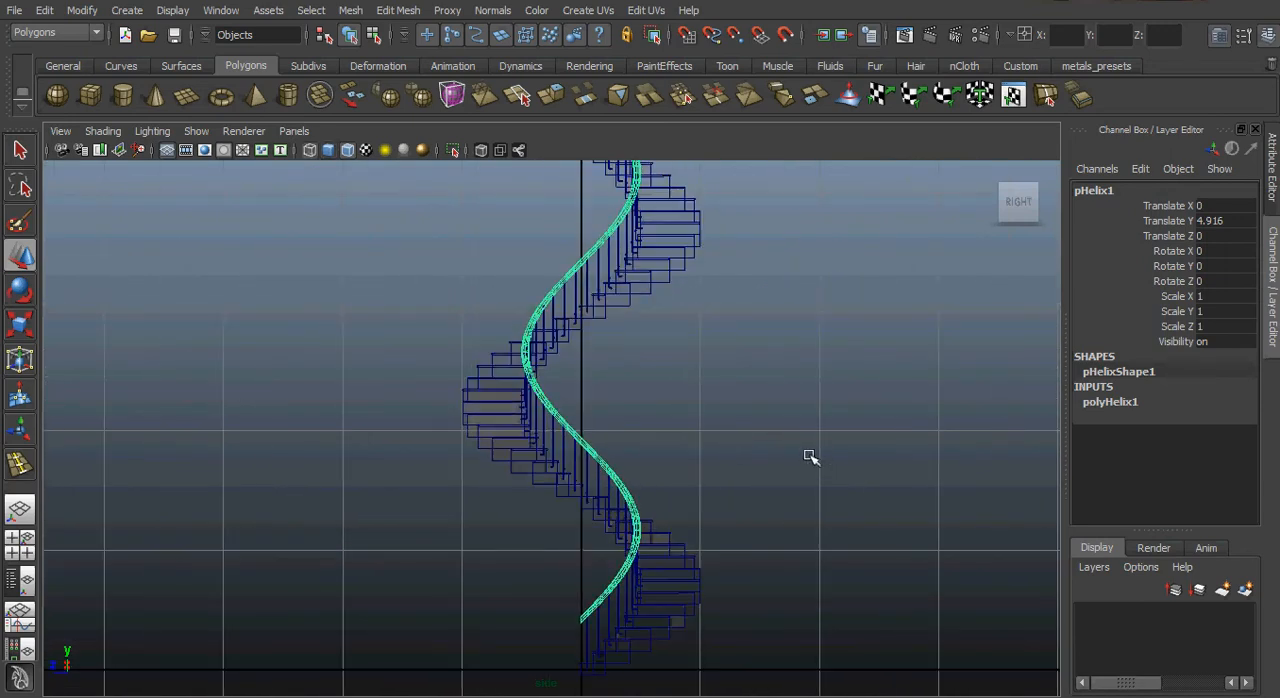
# Compare the handrail with the post tops at both ends of the staircase and lower it slightly to about Y 4.912.
pyautogui.keyDown('alt'); pyautogui.moveTo(686, 486); pyautogui.dragTo(757, 637, button='right'); pyautogui.keyUp('alt')
pyautogui.keyDown('alt'); pyautogui.moveTo(756, 600); pyautogui.dragTo(744, 398, button='middle'); pyautogui.keyUp('alt')
pyautogui.keyDown('alt'); pyautogui.moveTo(677, 443); pyautogui.dragTo(946, 491, button='right'); pyautogui.keyUp('alt')
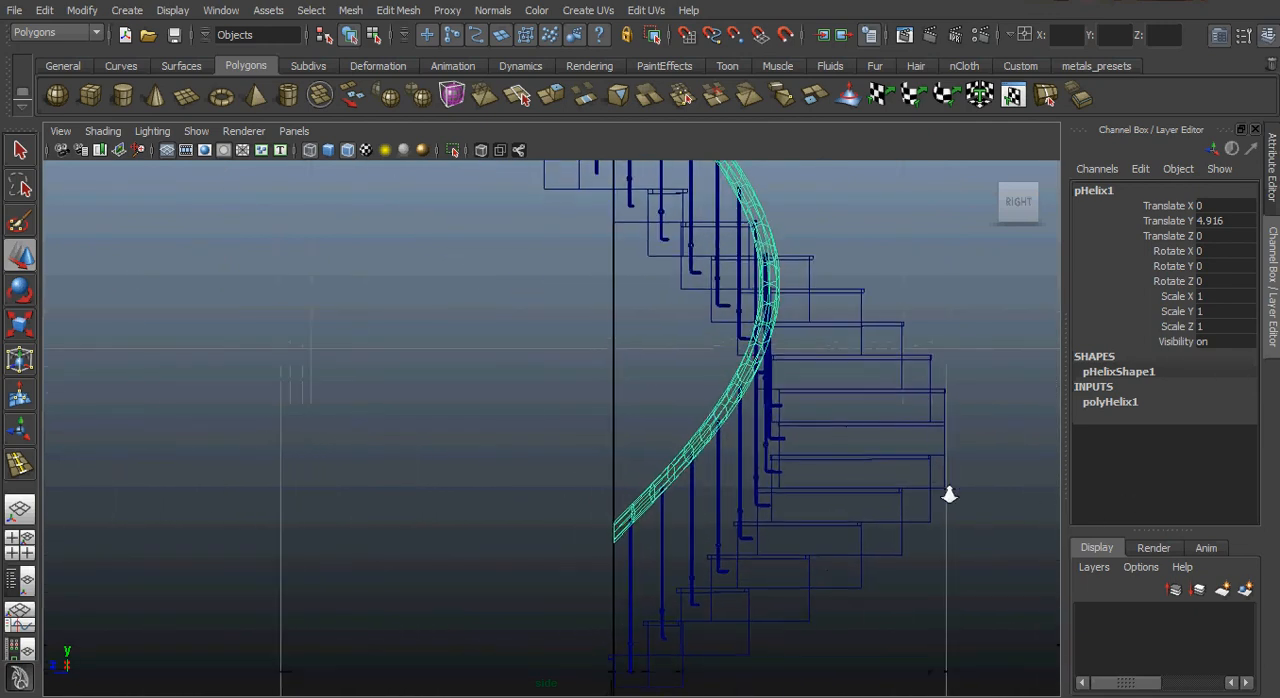
pyautogui.keyDown('alt'); pyautogui.moveTo(794, 474); pyautogui.dragTo(971, 531, button='right'); pyautogui.keyUp('alt')
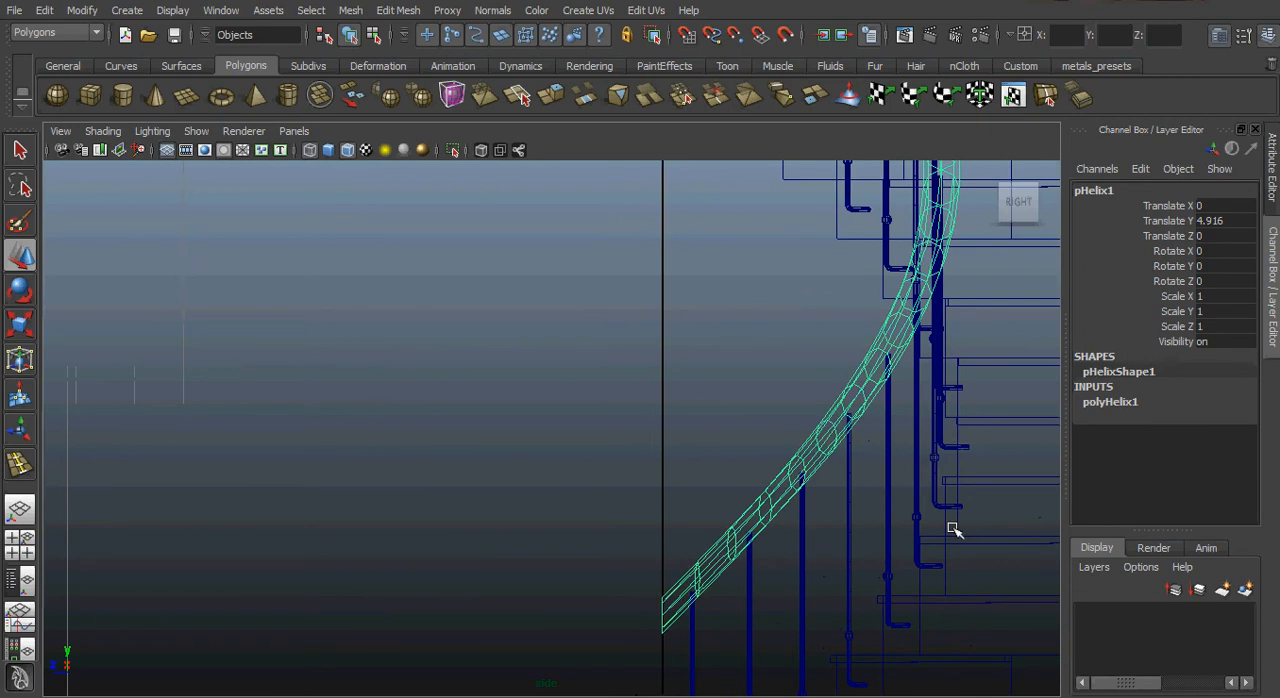
pyautogui.keyDown('alt'); pyautogui.moveTo(891, 394); pyautogui.dragTo(440, 318, button='right'); pyautogui.keyUp('alt')
pyautogui.keyDown('alt'); pyautogui.moveTo(590, 232); pyautogui.dragTo(626, 437, button='middle'); pyautogui.keyUp('alt')
pyautogui.keyDown('alt'); pyautogui.moveTo(626, 437); pyautogui.dragTo(806, 360, button='right'); pyautogui.keyUp('alt')
pyautogui.keyDown('alt'); pyautogui.moveTo(788, 350); pyautogui.dragTo(698, 518, button='middle'); pyautogui.keyUp('alt')
pyautogui.keyDown('alt'); pyautogui.moveTo(667, 456); pyautogui.dragTo(982, 439, button='right'); pyautogui.keyUp('alt')
pyautogui.keyDown('alt'); pyautogui.moveTo(683, 418); pyautogui.dragTo(691, 400, button='right'); pyautogui.keyUp('alt')
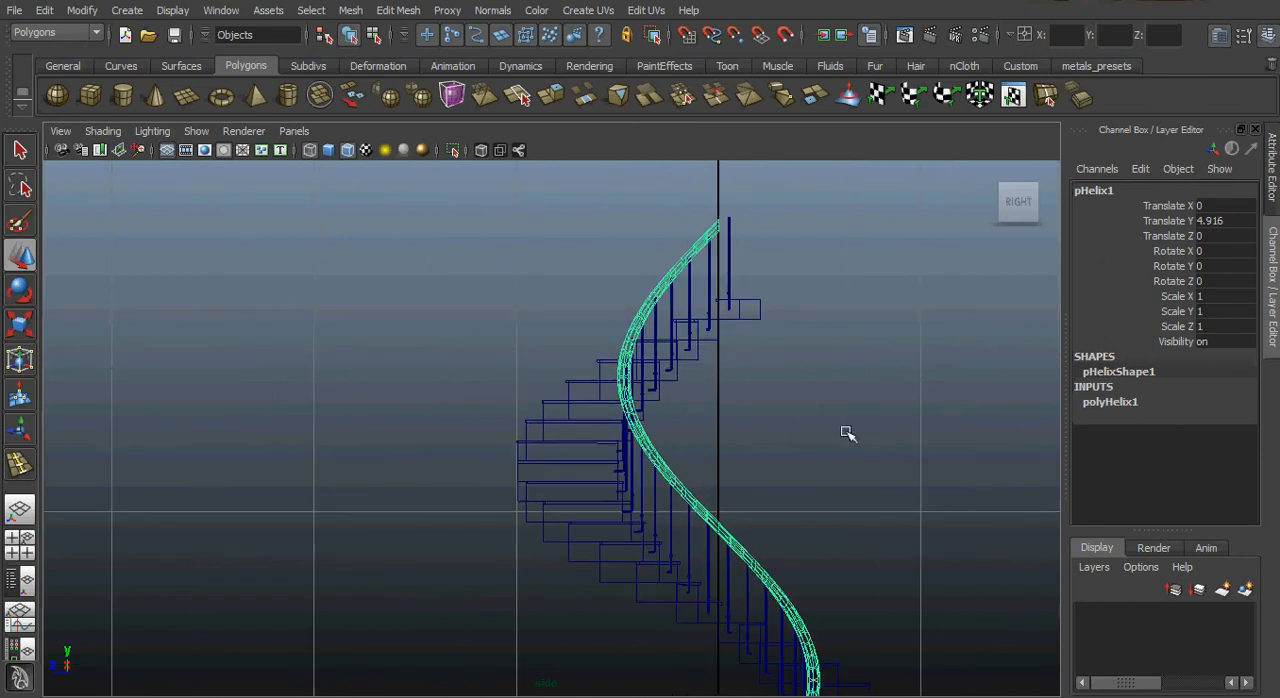
pyautogui.moveTo(846, 429); pyautogui.dragTo(839, 430, button='middle')
pyautogui.keyDown('alt'); pyautogui.moveTo(840, 432); pyautogui.dragTo(654, 397, button='right'); pyautogui.keyUp('alt')
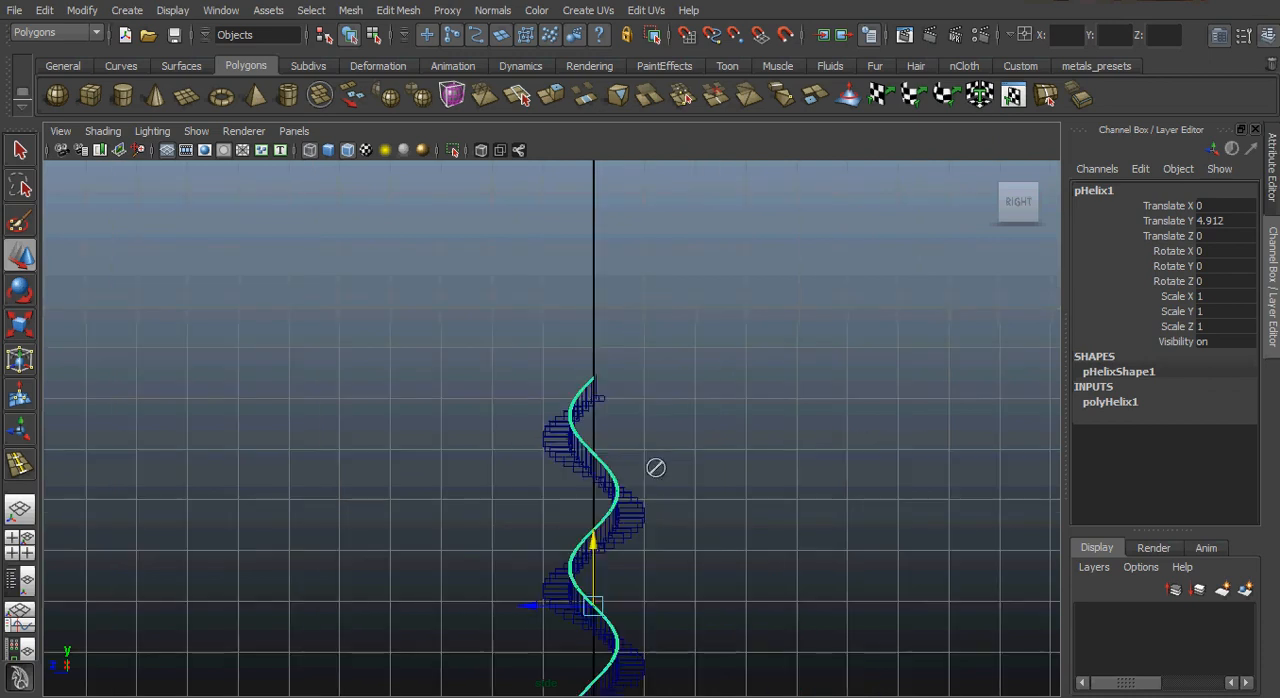
# Examine from the top view how the handrail helix lines up with the ring of railing posts.
pyautogui.press('space')
pyautogui.moveTo(656, 442); pyautogui.dragTo(569, 443)
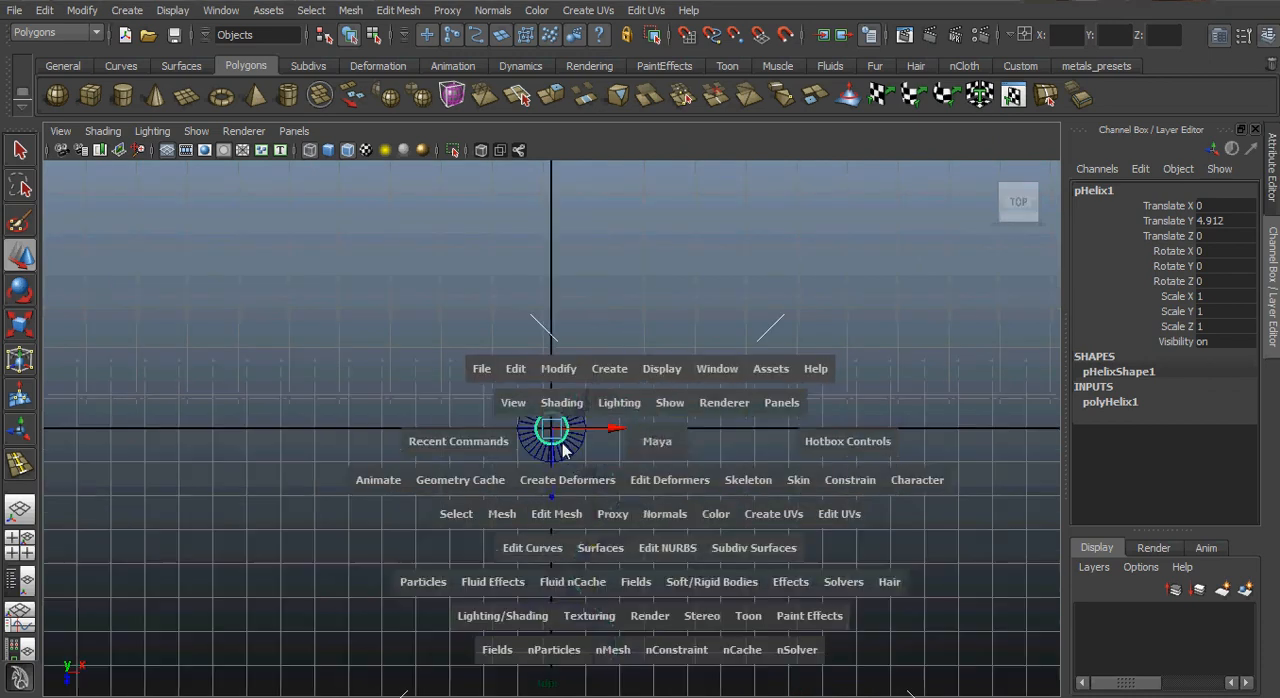
pyautogui.keyDown('alt'); pyautogui.moveTo(877, 483); pyautogui.dragTo(951, 551, button='right'); pyautogui.keyUp('alt')
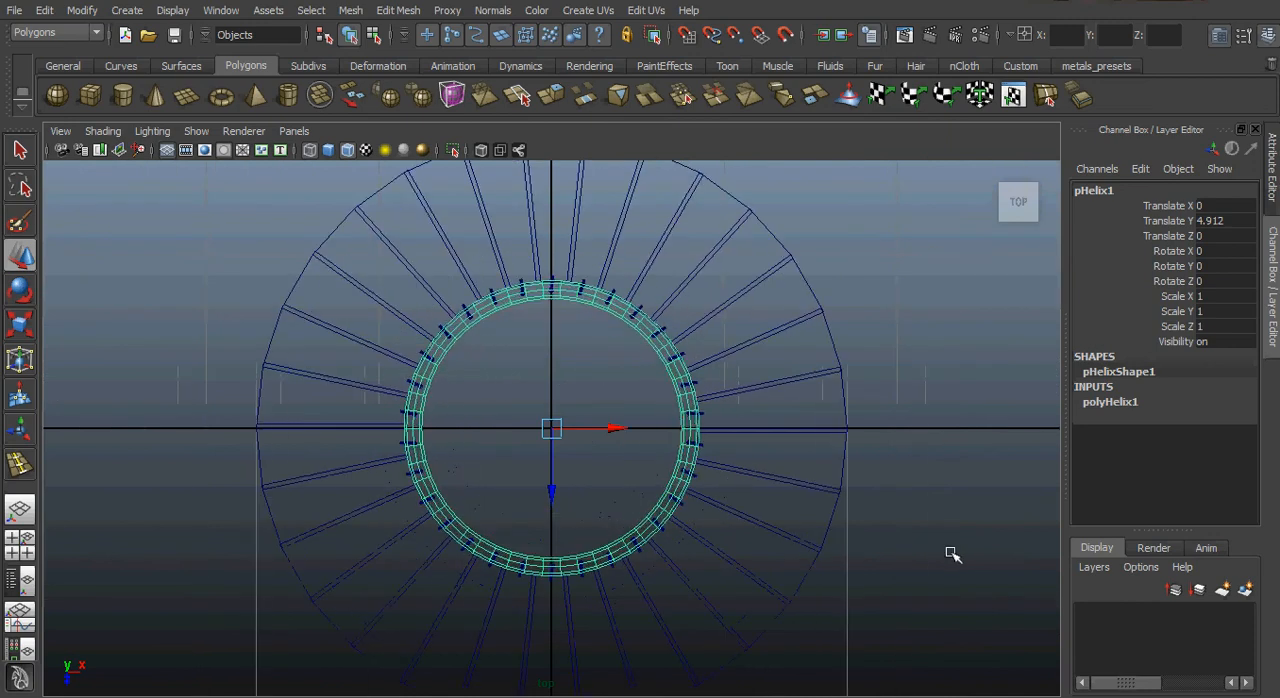
pyautogui.keyDown('alt'); pyautogui.moveTo(634, 514); pyautogui.dragTo(858, 530, button='right'); pyautogui.keyUp('alt')
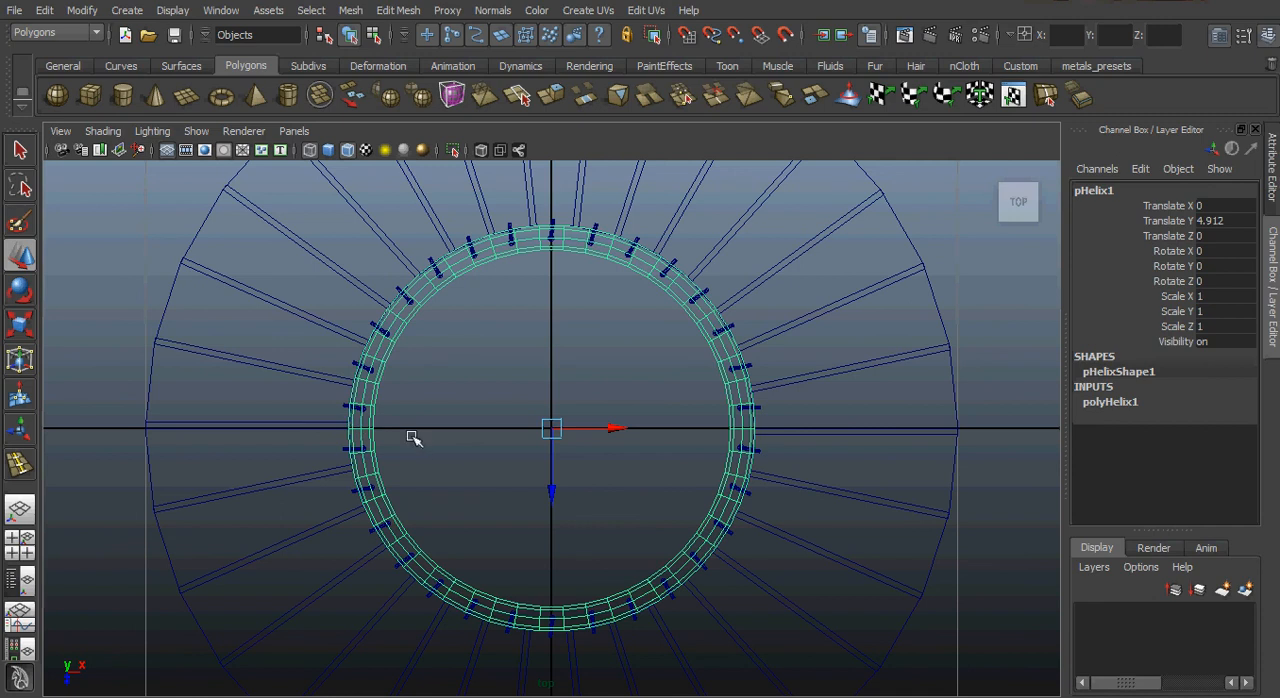
pyautogui.keyDown('alt'); pyautogui.moveTo(606, 388); pyautogui.dragTo(732, 390, button='right'); pyautogui.keyUp('alt')
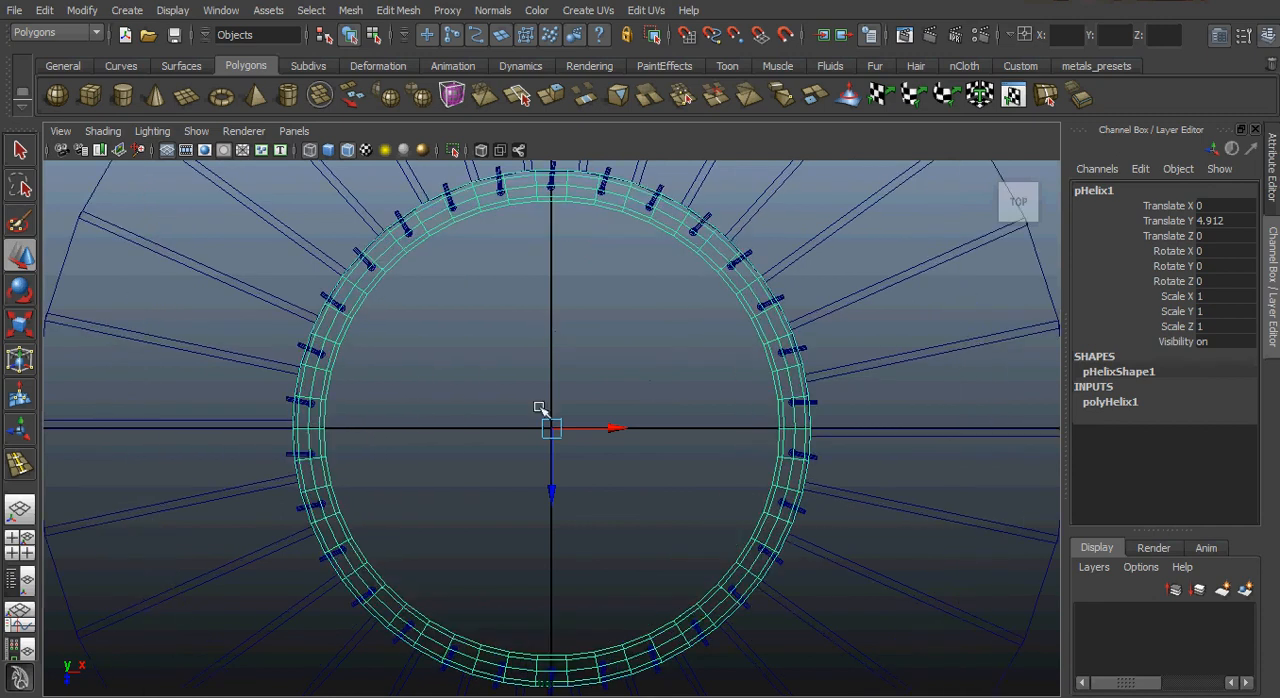
pyautogui.keyDown('alt'); pyautogui.moveTo(541, 408); pyautogui.dragTo(567, 548, button='middle'); pyautogui.keyUp('alt')
pyautogui.keyDown('alt'); pyautogui.moveTo(517, 422); pyautogui.dragTo(898, 442, button='right'); pyautogui.keyUp('alt')
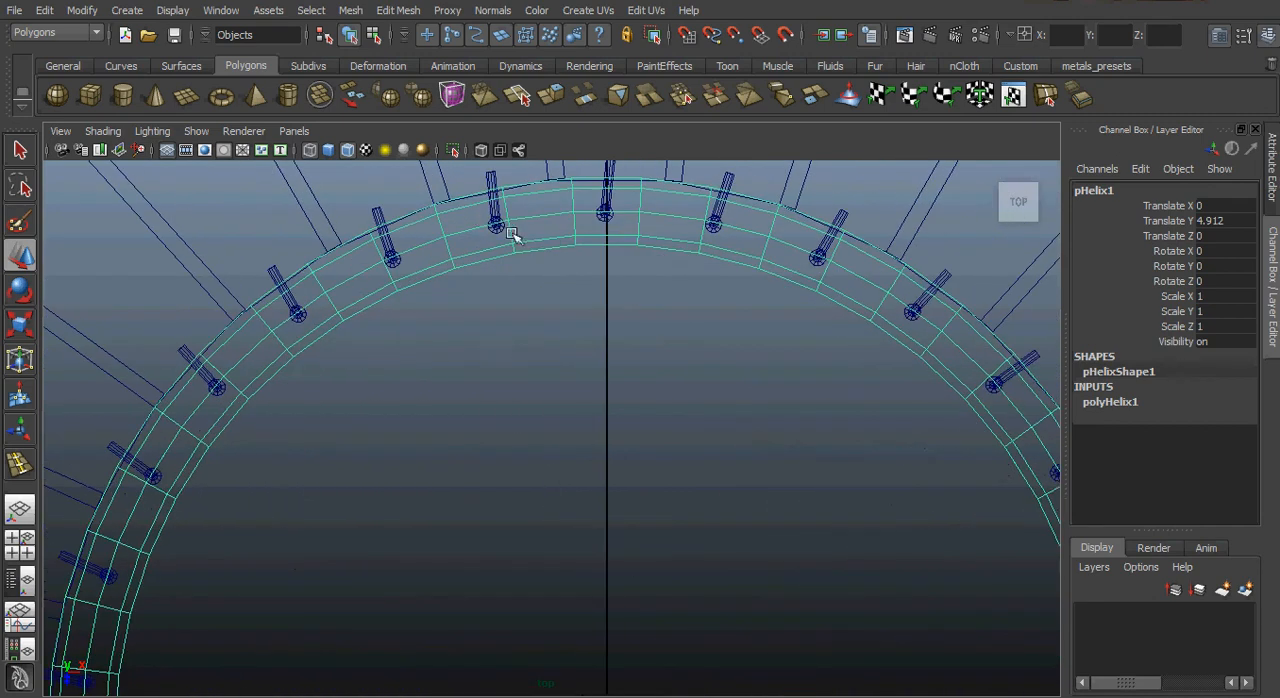
pyautogui.moveTo(760, 457)
pyautogui.keyDown('alt'); pyautogui.mouseDown(button='right')
pyautogui.moveTo(739, 456)
pyautogui.moveTo(752, 458)
pyautogui.mouseUp(button='right'); pyautogui.keyUp('alt')
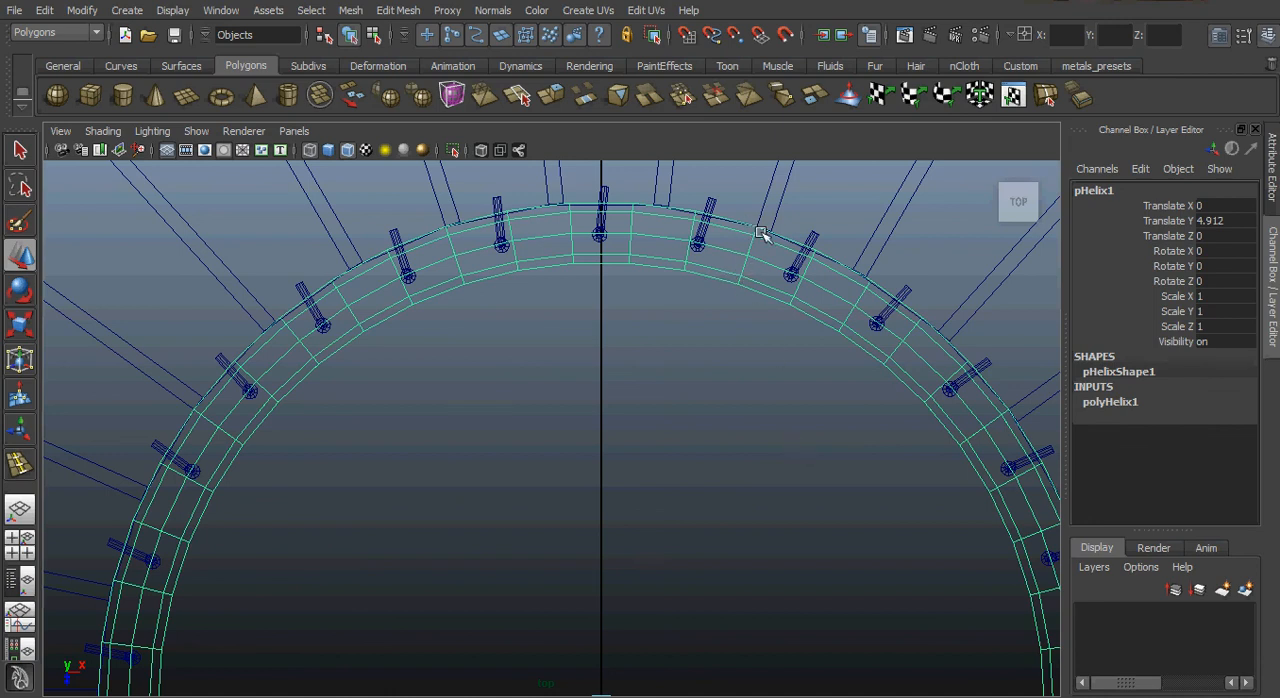
# Try a width of 1.1 on the handrail helix and restore its width to 1.
pyautogui.click(1108, 402)
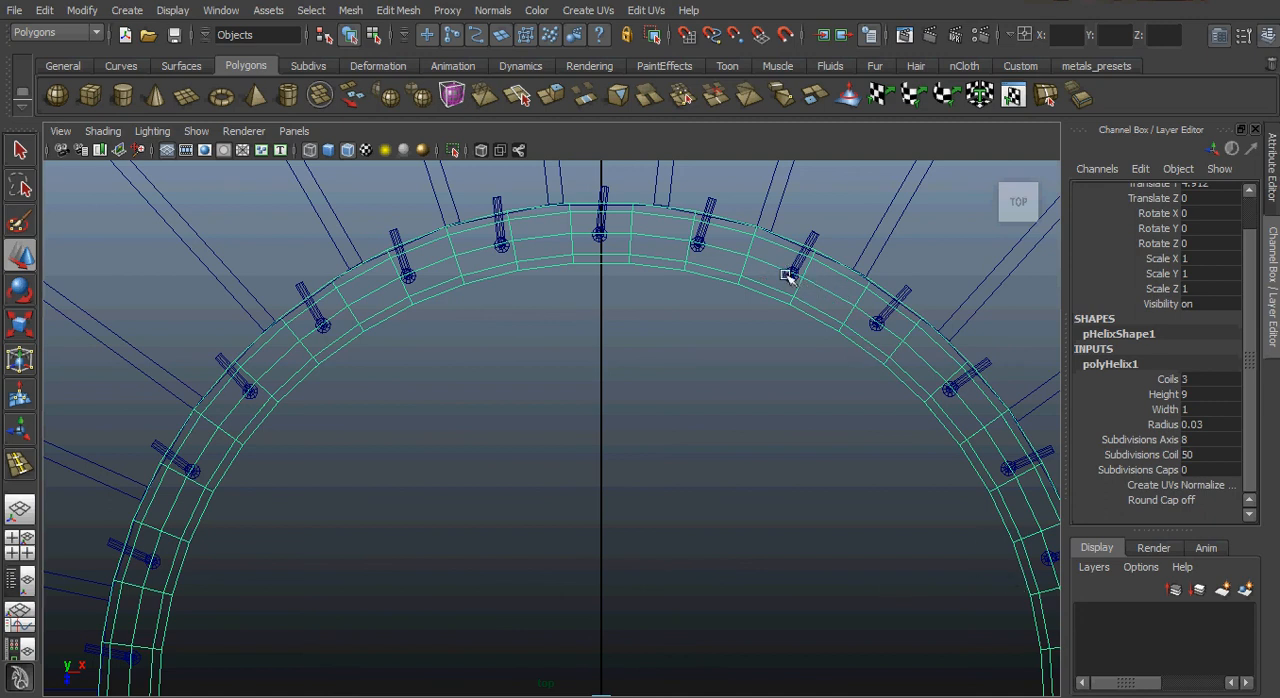
pyautogui.doubleClick(1197, 410)
pyautogui.write('1.1')
pyautogui.press('Return')
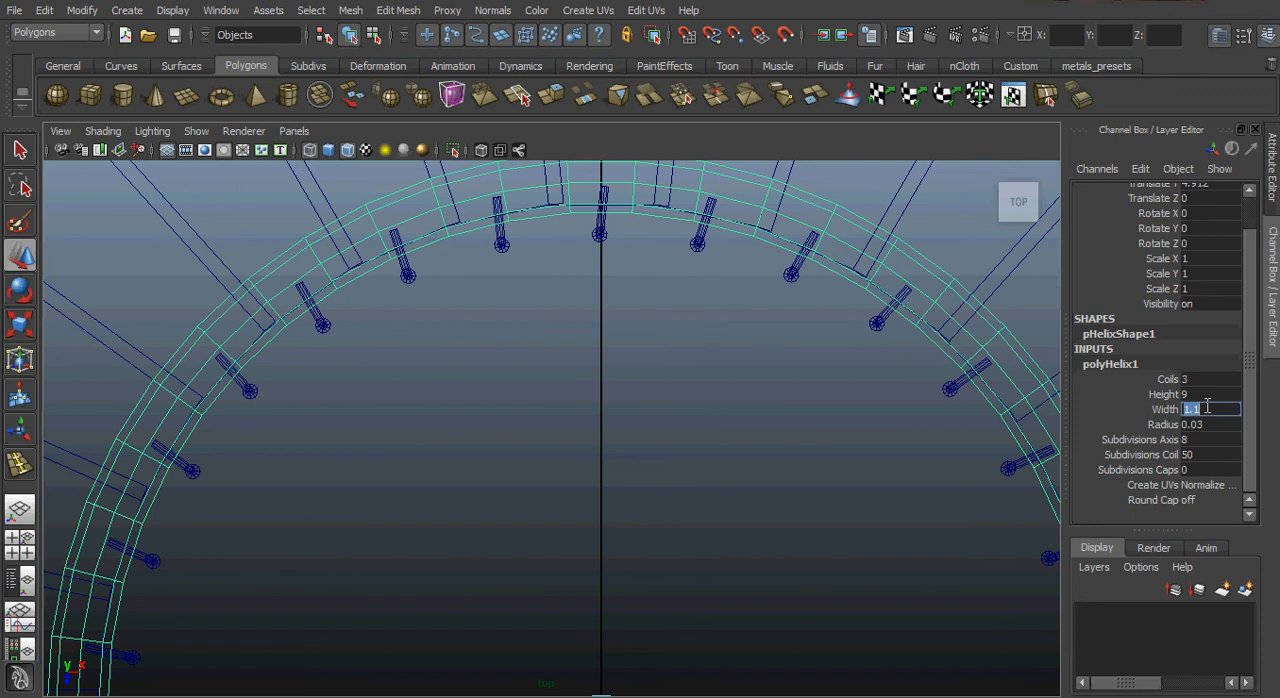
pyautogui.write('1')
pyautogui.press('Return')
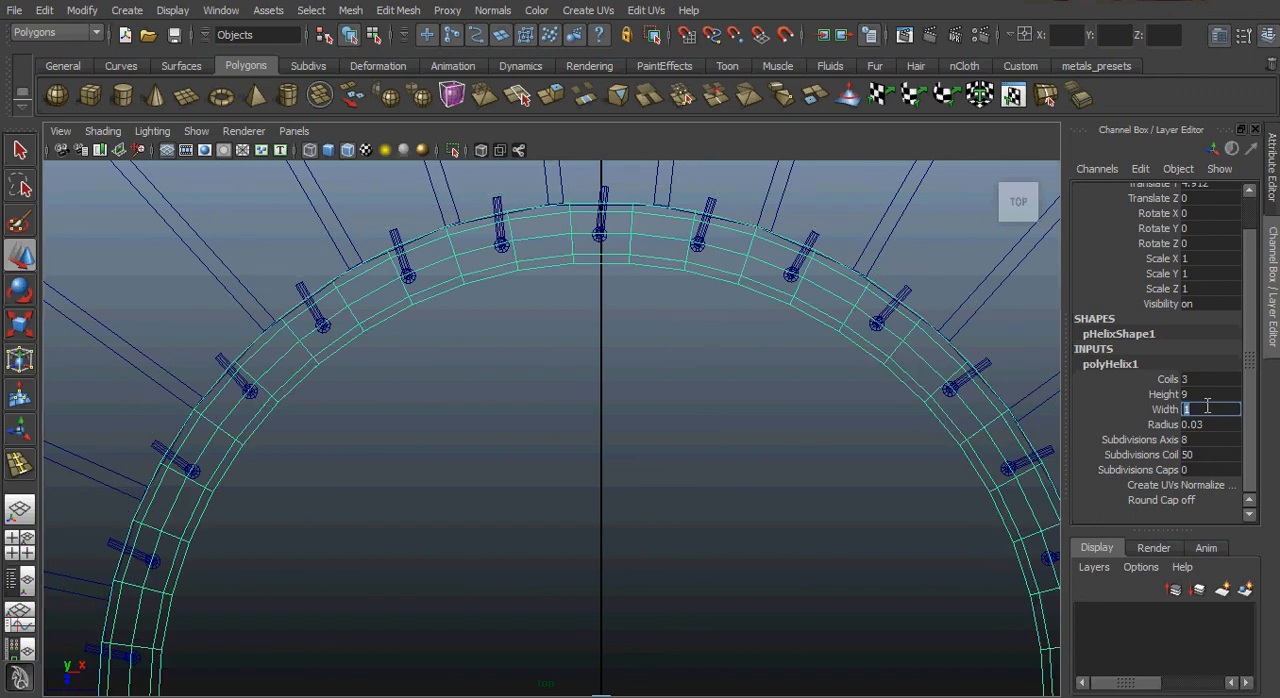
# Inspect the handrail's fit along the posts and steps in the perspective view from several sides.
pyautogui.scroll(-5, 560, 457)
pyautogui.press('space')
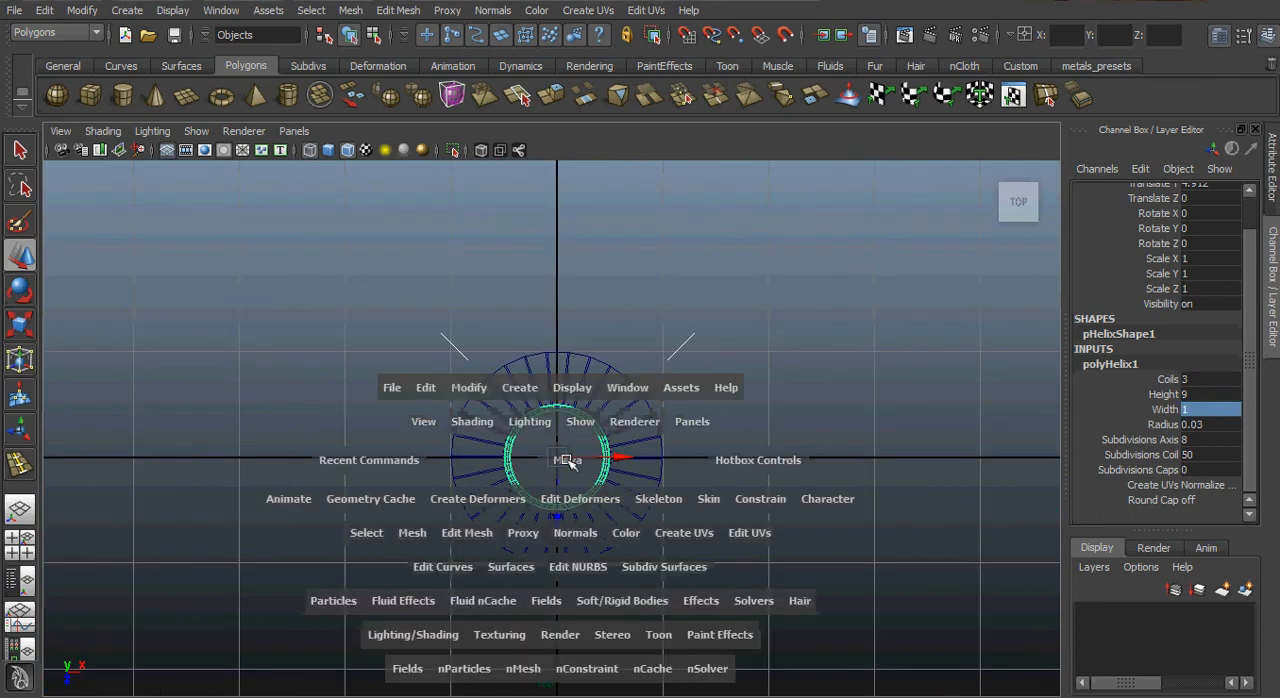
pyautogui.moveTo(566, 460); pyautogui.dragTo(568, 416)
pyautogui.scroll(5, 557, 480)
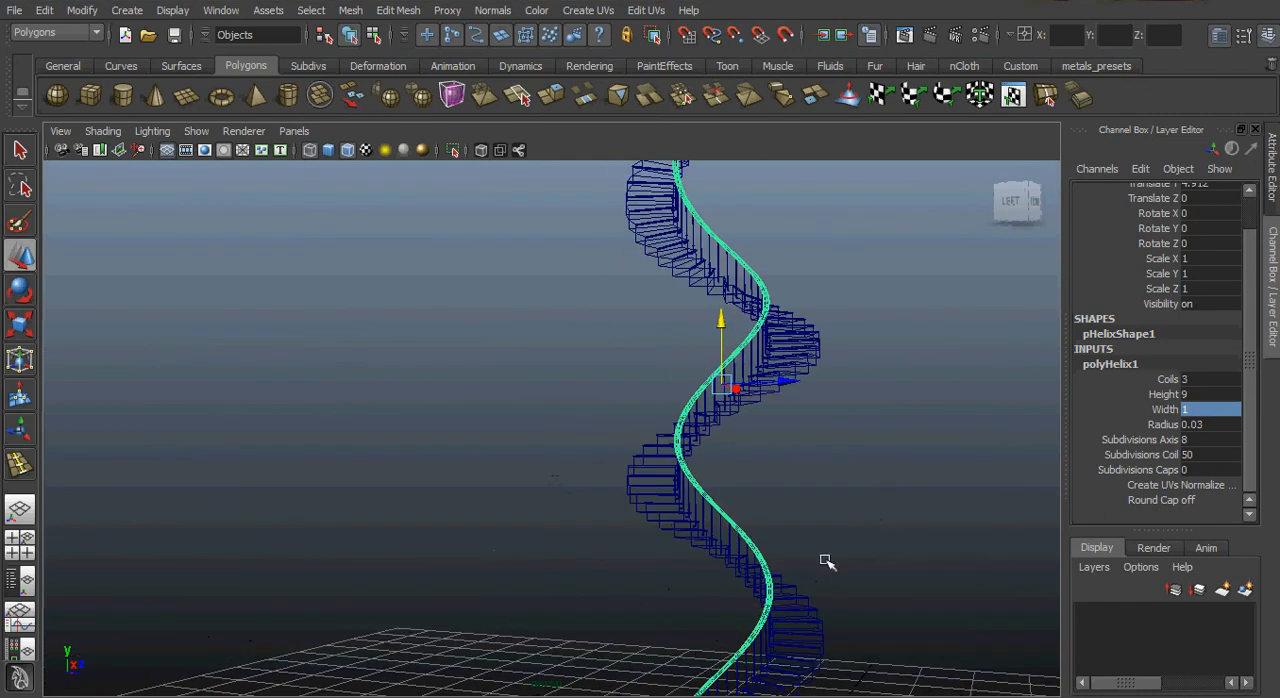
pyautogui.keyDown('alt'); pyautogui.moveTo(825, 562); pyautogui.dragTo(817, 451); pyautogui.keyUp('alt')
pyautogui.scroll(3, 666, 424)
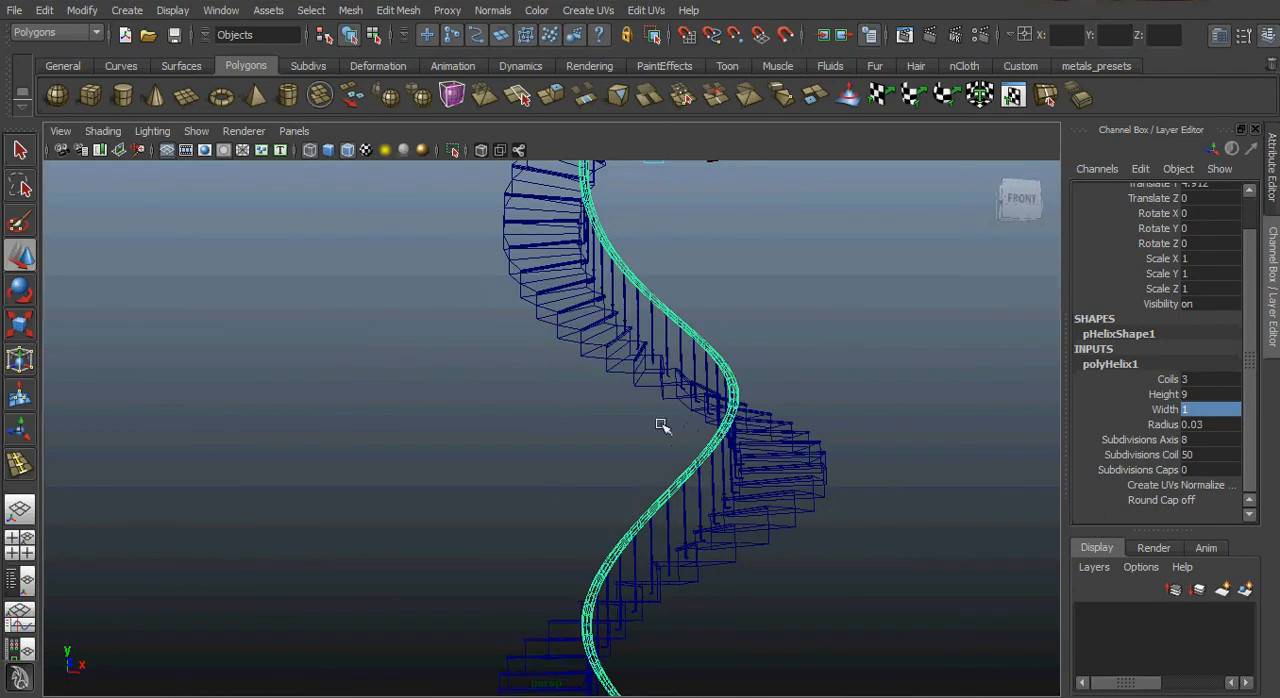
# Examine the handrail's alignment with the posts and steps up close, in both wireframe and shaded display.
pyautogui.keyDown('alt'); pyautogui.moveTo(724, 404); pyautogui.dragTo(709, 661, button='middle'); pyautogui.keyUp('alt')
pyautogui.keyDown('alt'); pyautogui.moveTo(756, 555); pyautogui.dragTo(547, 333, button='right'); pyautogui.keyUp('alt')
pyautogui.keyDown('alt'); pyautogui.moveTo(608, 385); pyautogui.dragTo(608, 670, button='middle'); pyautogui.keyUp('alt')
pyautogui.keyDown('alt'); pyautogui.moveTo(636, 490); pyautogui.dragTo(1046, 475, button='right'); pyautogui.keyUp('alt')
pyautogui.keyDown('alt'); pyautogui.moveTo(594, 481); pyautogui.dragTo(853, 488, button='right'); pyautogui.keyUp('alt')
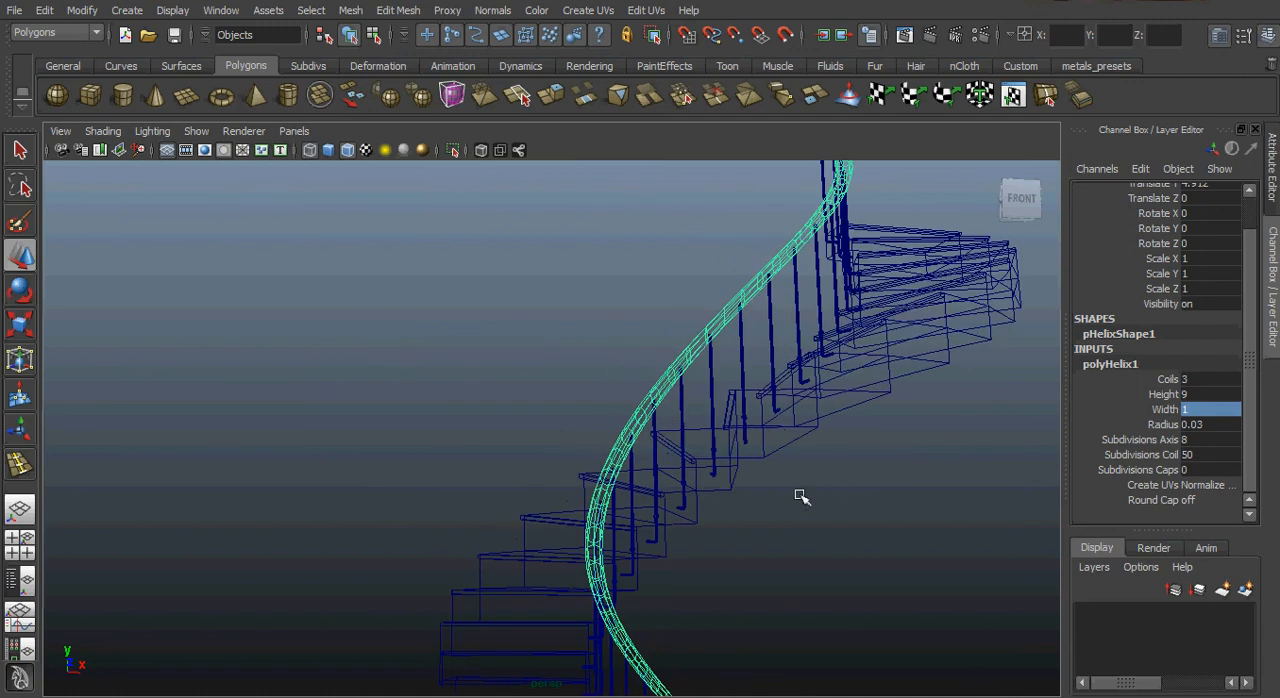
pyautogui.press('5')
pyautogui.keyDown('alt'); pyautogui.moveTo(739, 485); pyautogui.dragTo(446, 460, button='right'); pyautogui.keyUp('alt')
pyautogui.keyDown('alt'); pyautogui.moveTo(446, 460); pyautogui.dragTo(712, 487); pyautogui.keyUp('alt')
pyautogui.keyDown('alt'); pyautogui.moveTo(548, 437); pyautogui.dragTo(622, 318); pyautogui.keyUp('alt')
pyautogui.keyDown('alt'); pyautogui.moveTo(520, 370); pyautogui.dragTo(837, 440, button='right'); pyautogui.keyUp('alt')
pyautogui.keyDown('alt'); pyautogui.moveTo(400, 420); pyautogui.dragTo(543, 446, button='right'); pyautogui.keyUp('alt')
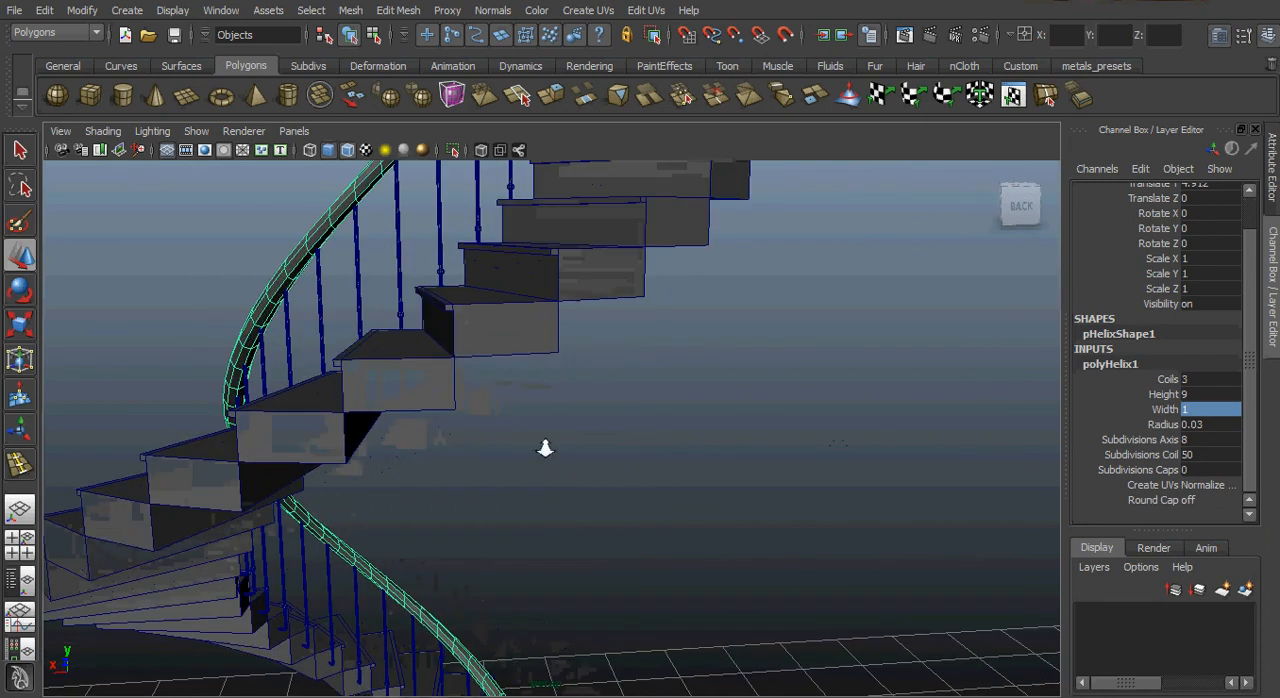
pyautogui.keyDown('alt'); pyautogui.moveTo(480, 375); pyautogui.dragTo(556, 554, button='middle'); pyautogui.keyUp('alt')
pyautogui.press('4')
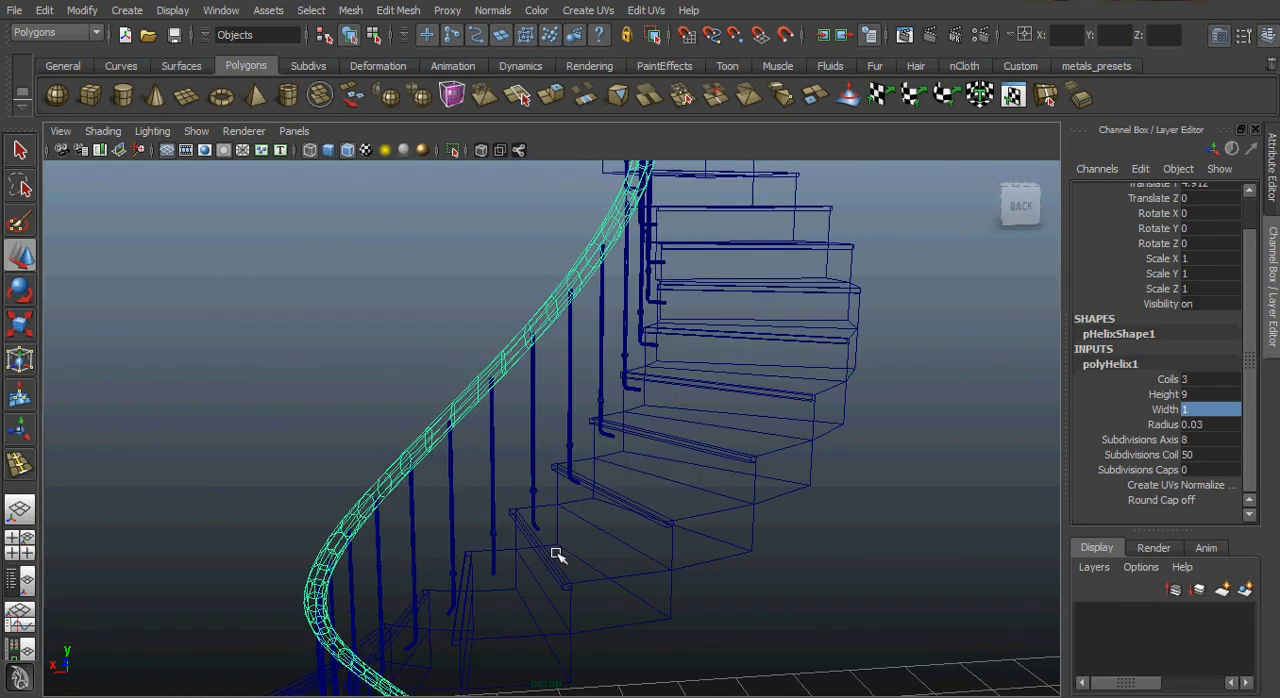
# Check the wireframe handrail's course over the staircase's full height, including its upper end, from the back and right sides.
pyautogui.keyDown('alt'); pyautogui.moveTo(750, 536); pyautogui.dragTo(560, 491, button='right'); pyautogui.keyUp('alt')
pyautogui.keyDown('alt'); pyautogui.moveTo(706, 572); pyautogui.dragTo(497, 514, button='right'); pyautogui.keyUp('alt')
pyautogui.keyDown('alt'); pyautogui.moveTo(497, 514); pyautogui.dragTo(601, 498); pyautogui.keyUp('alt')
pyautogui.keyDown('alt'); pyautogui.moveTo(651, 543); pyautogui.dragTo(634, 451); pyautogui.keyUp('alt')
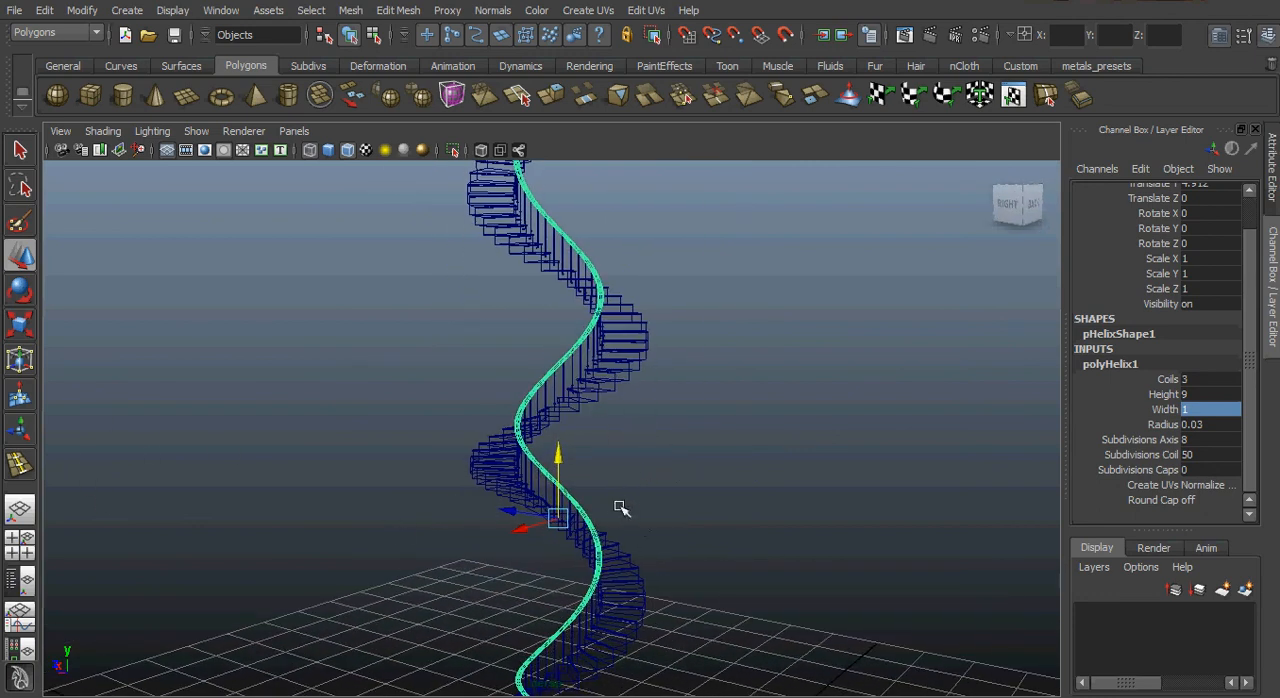
pyautogui.keyDown('alt'); pyautogui.moveTo(621, 508); pyautogui.dragTo(584, 322, button='middle'); pyautogui.keyUp('alt')
pyautogui.keyDown('alt'); pyautogui.moveTo(578, 432); pyautogui.dragTo(806, 463, button='right'); pyautogui.keyUp('alt')
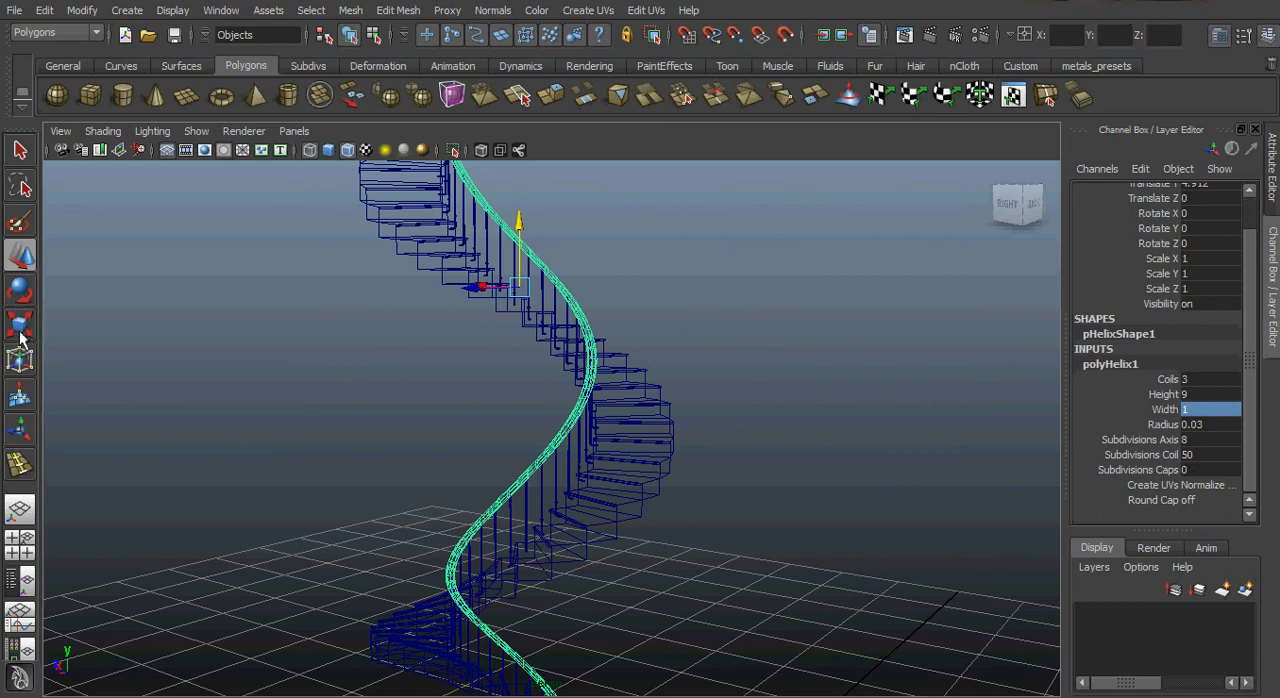
pyautogui.keyDown('alt'); pyautogui.moveTo(591, 491); pyautogui.dragTo(636, 503); pyautogui.keyUp('alt')
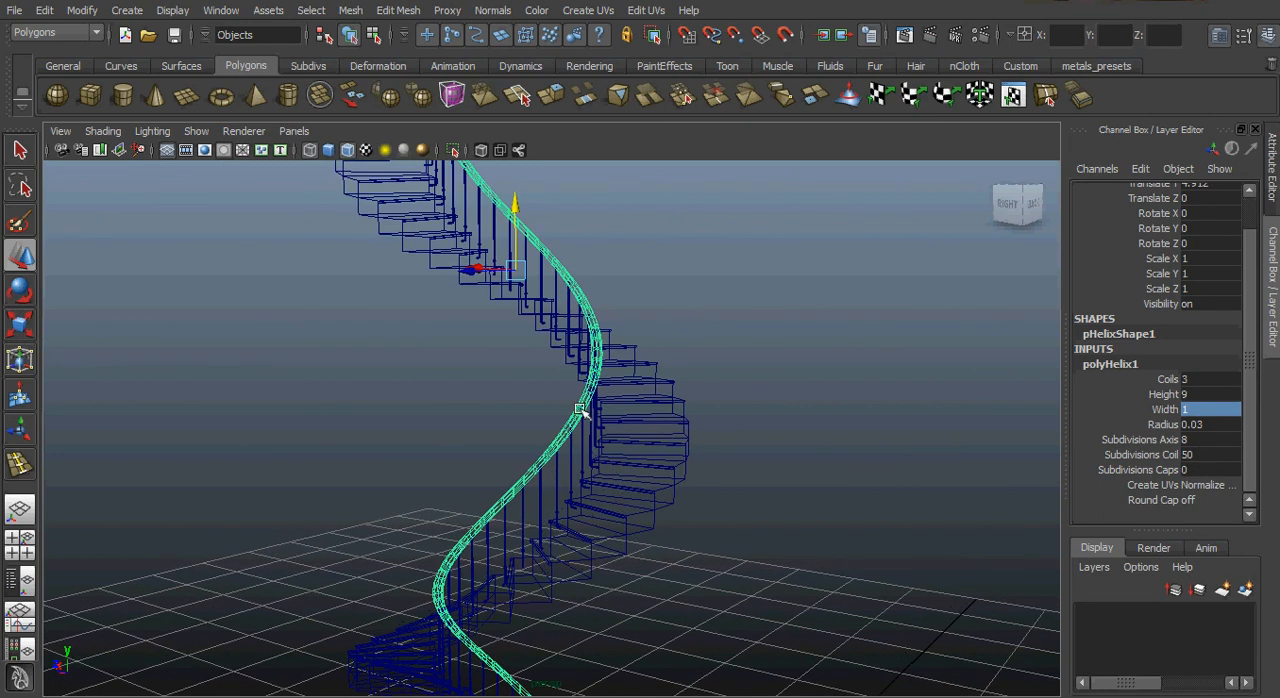
pyautogui.keyDown('alt'); pyautogui.moveTo(854, 478); pyautogui.dragTo(395, 425, button='right'); pyautogui.keyUp('alt')
pyautogui.keyDown('alt'); pyautogui.moveTo(673, 476); pyautogui.dragTo(557, 447, button='right'); pyautogui.keyUp('alt')
pyautogui.keyDown('alt'); pyautogui.moveTo(520, 446); pyautogui.dragTo(398, 438); pyautogui.keyUp('alt')
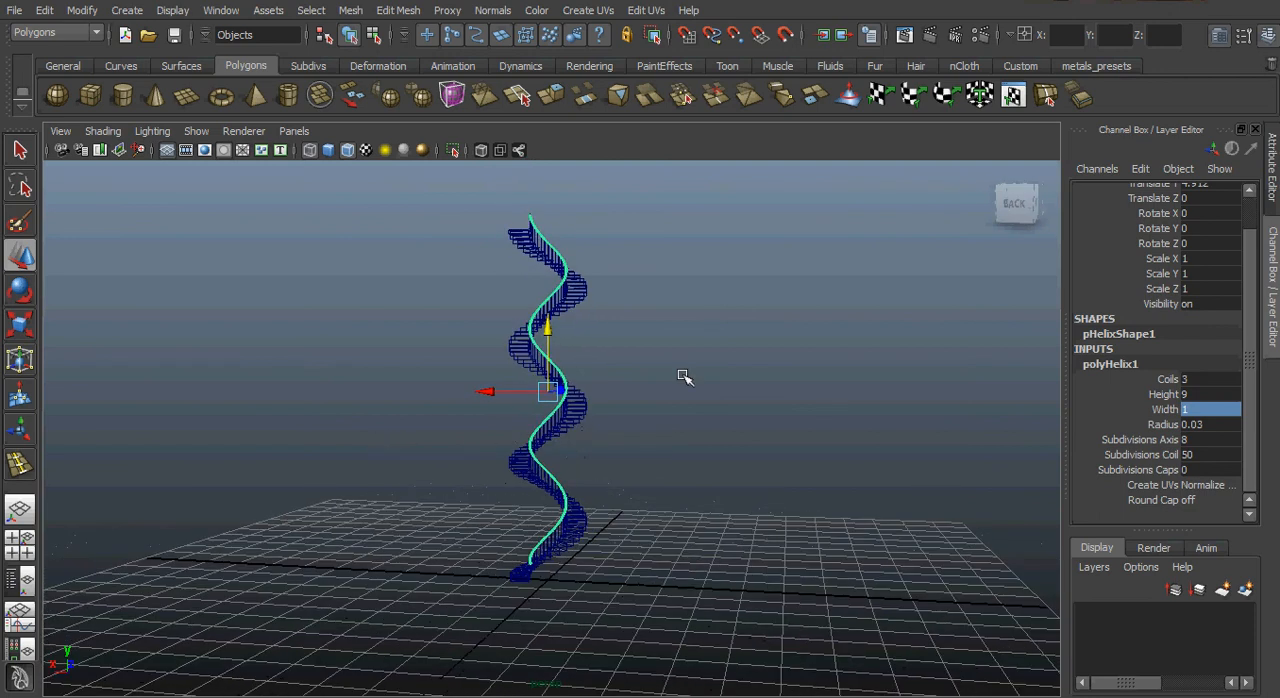
pyautogui.keyDown('alt'); pyautogui.moveTo(683, 376); pyautogui.dragTo(702, 354, button='right'); pyautogui.keyUp('alt')
pyautogui.keyDown('alt'); pyautogui.moveTo(667, 331); pyautogui.dragTo(669, 537, button='middle'); pyautogui.keyUp('alt')
pyautogui.keyDown('alt'); pyautogui.moveTo(612, 501); pyautogui.dragTo(1020, 550, button='right'); pyautogui.keyUp('alt')
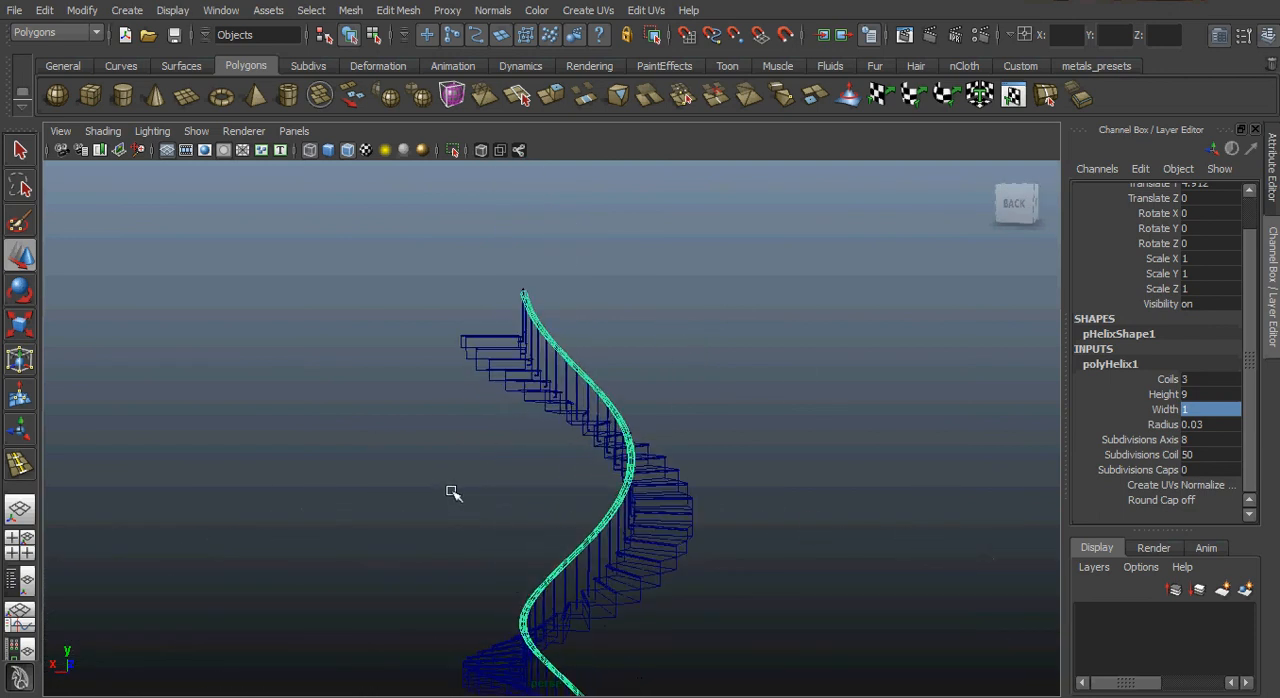
pyautogui.keyDown('alt'); pyautogui.moveTo(452, 492); pyautogui.dragTo(738, 366); pyautogui.keyUp('alt')
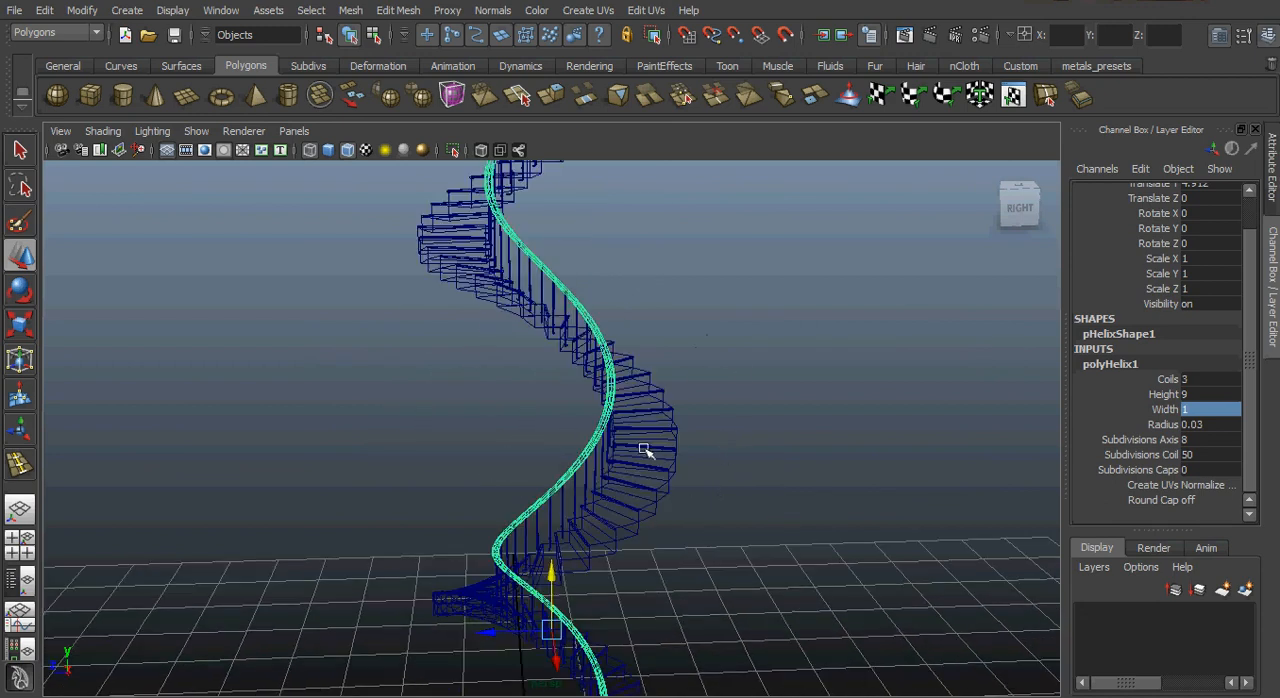